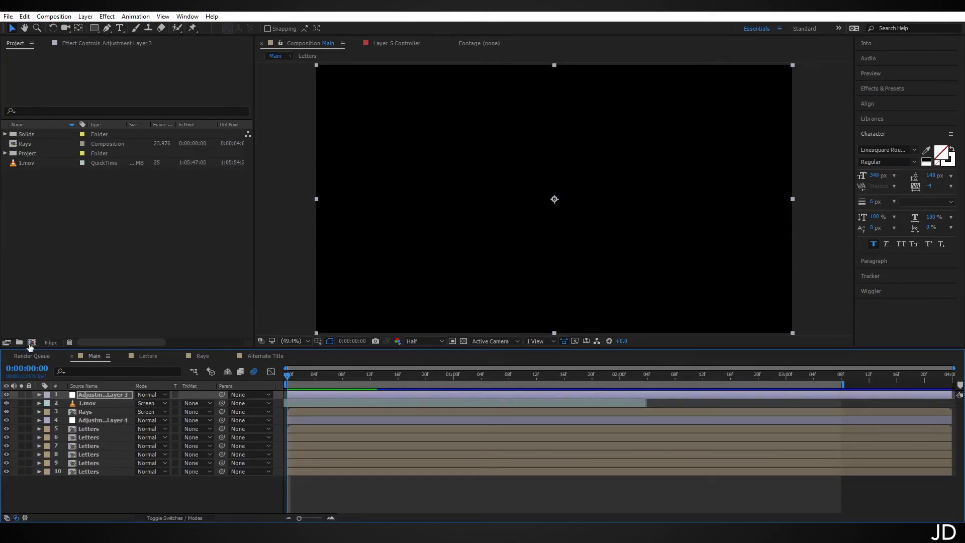
# - Create the Comp 2 composition and add a null object named Main
pyautogui.click(32, 342)
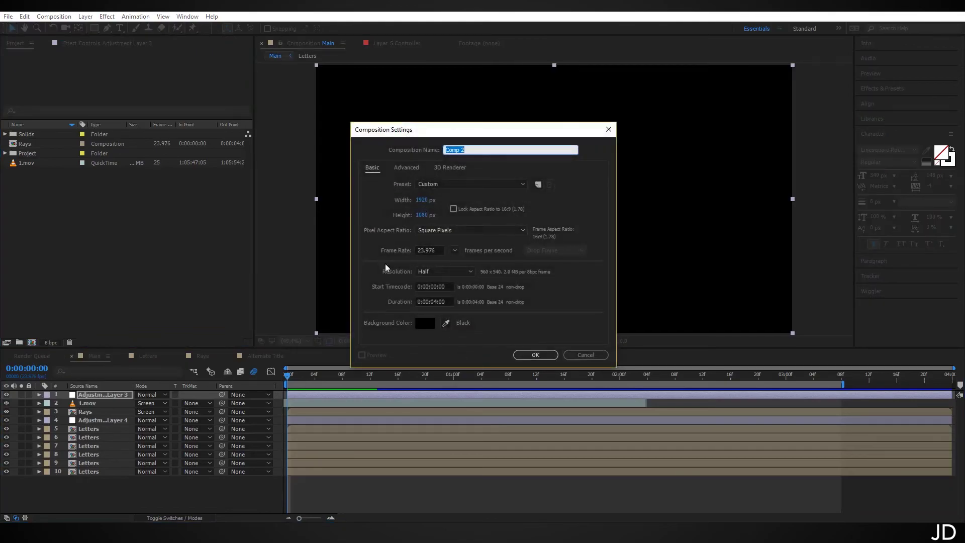
pyautogui.click(552, 353)
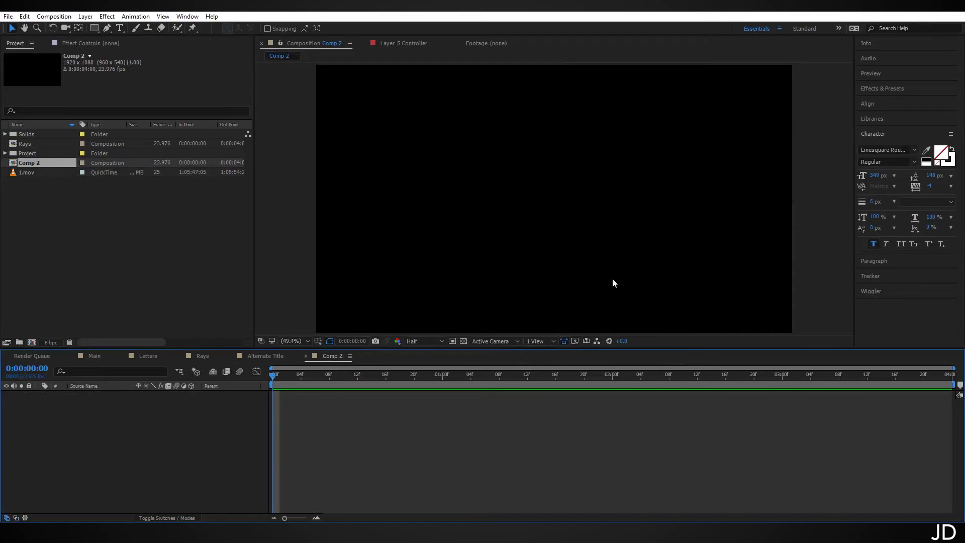
pyautogui.click(85, 16)
pyautogui.moveTo(90, 28)
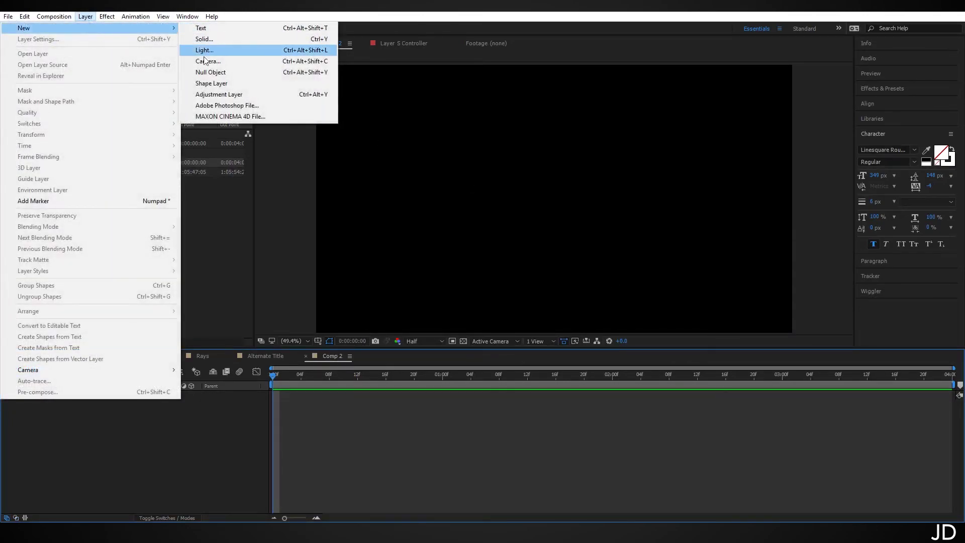
pyautogui.click(221, 72)
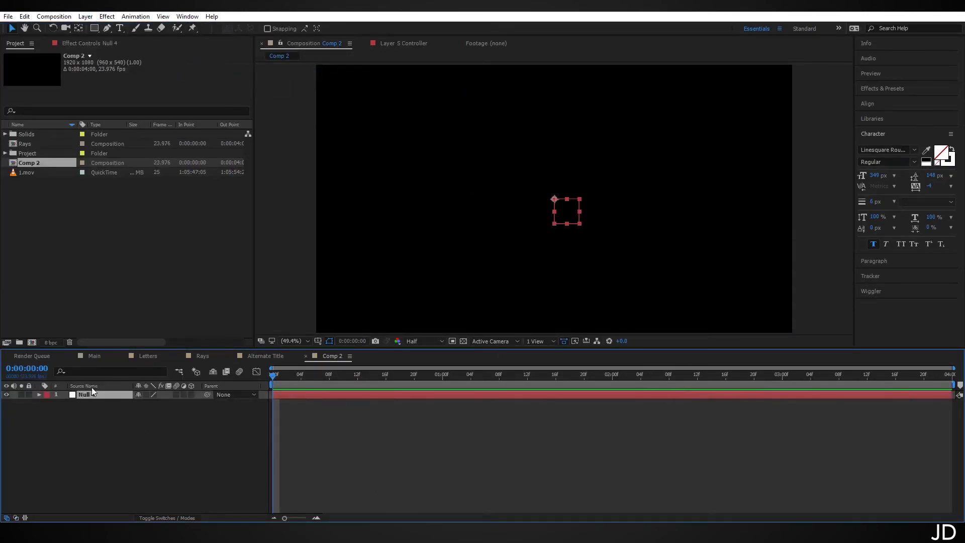
pyautogui.press('Return')
pyautogui.write('Main')
pyautogui.click(153, 448)
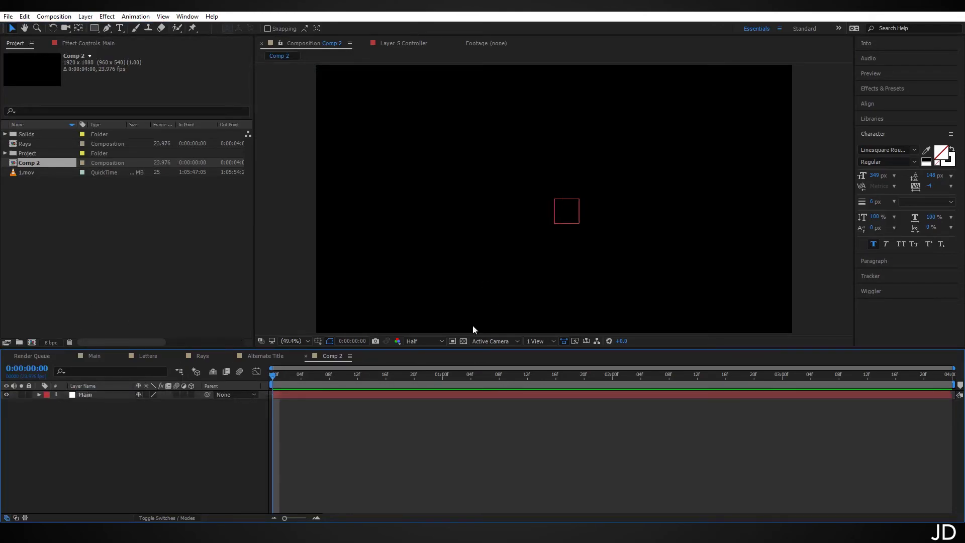
# - Duplicate the Main null to make a second null, Null 1
pyautogui.click(91, 397)
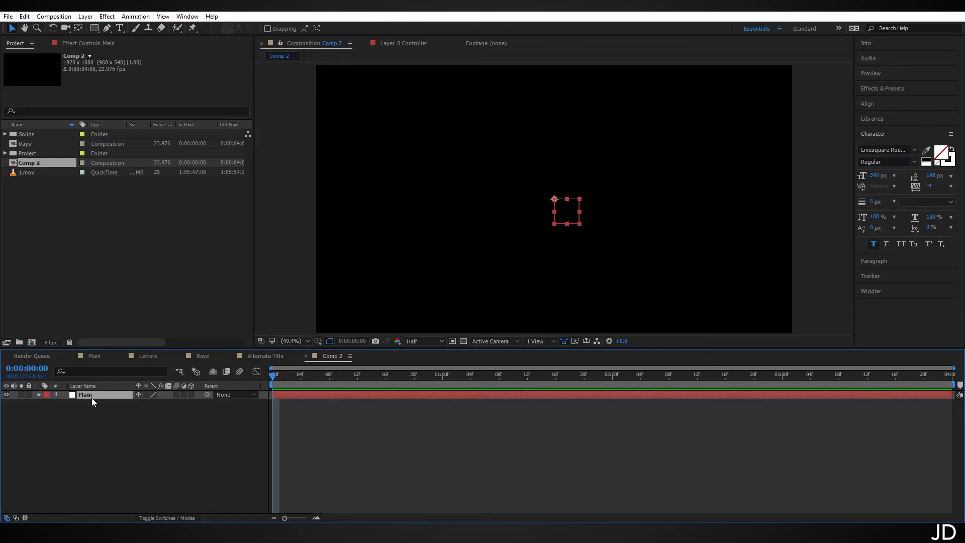
pyautogui.hotkey('ctrl', 'd')
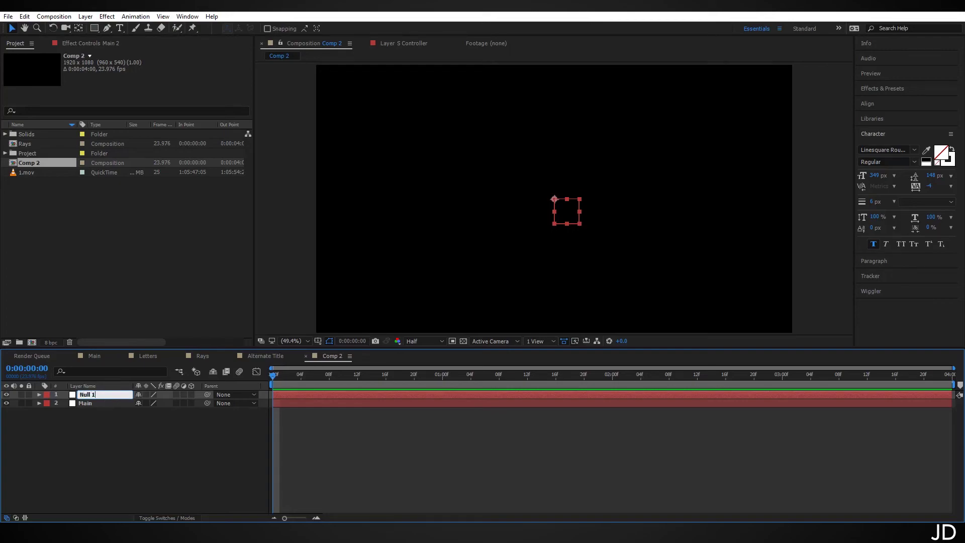
pyautogui.press('Return')
pyautogui.hotkey('ctrl', 'a')
# - Pick-whip Null 1's Position to Main's Position with .valueAtTime(time-.1), trailing by 0.1 seconds
pyautogui.press('p')
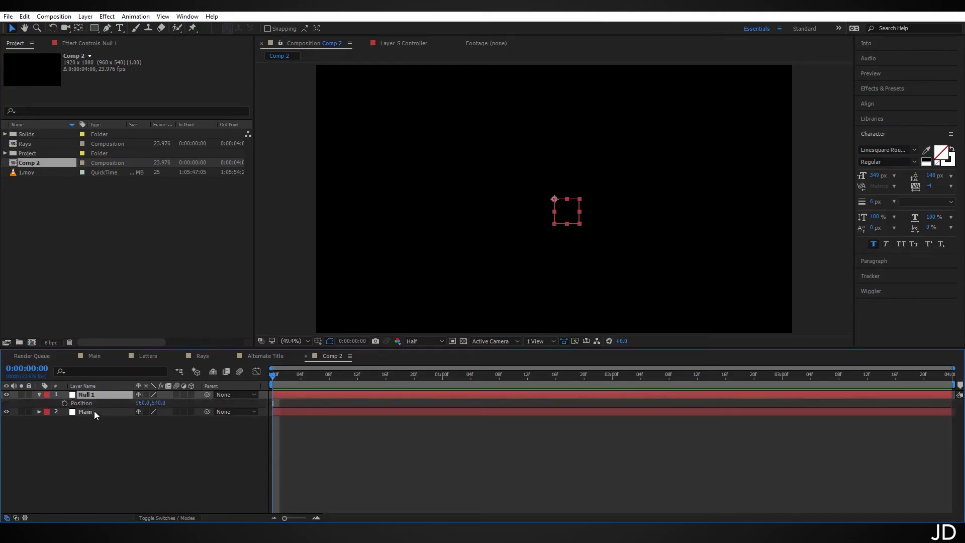
pyautogui.click(95, 411)
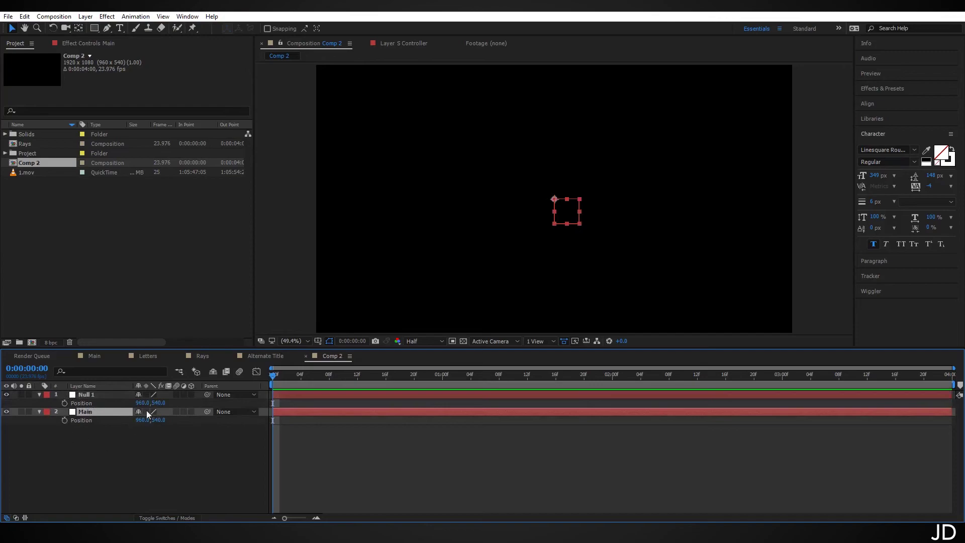
pyautogui.keyDown('alt'); pyautogui.click(64, 402); pyautogui.keyUp('alt')
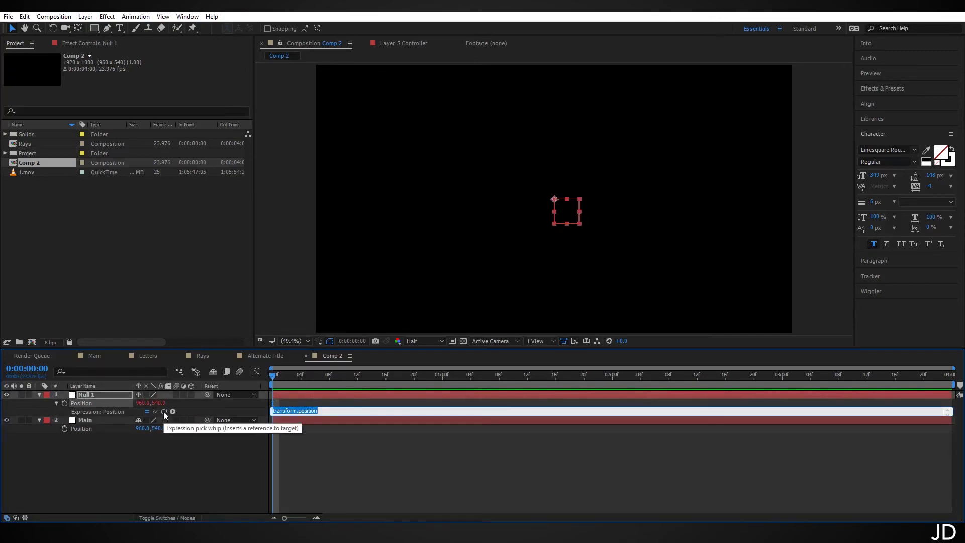
pyautogui.moveTo(164, 411); pyautogui.dragTo(87, 427)
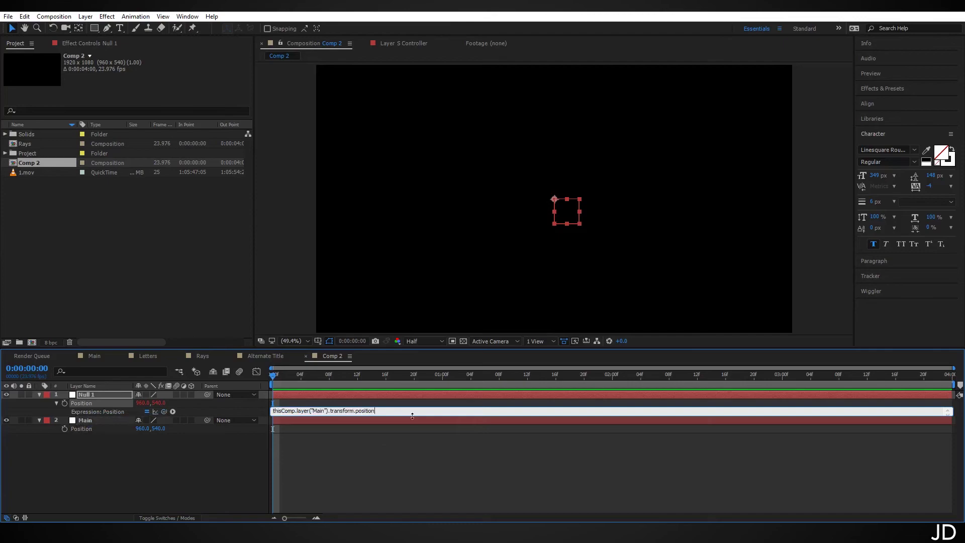
pyautogui.write('.valueAt')
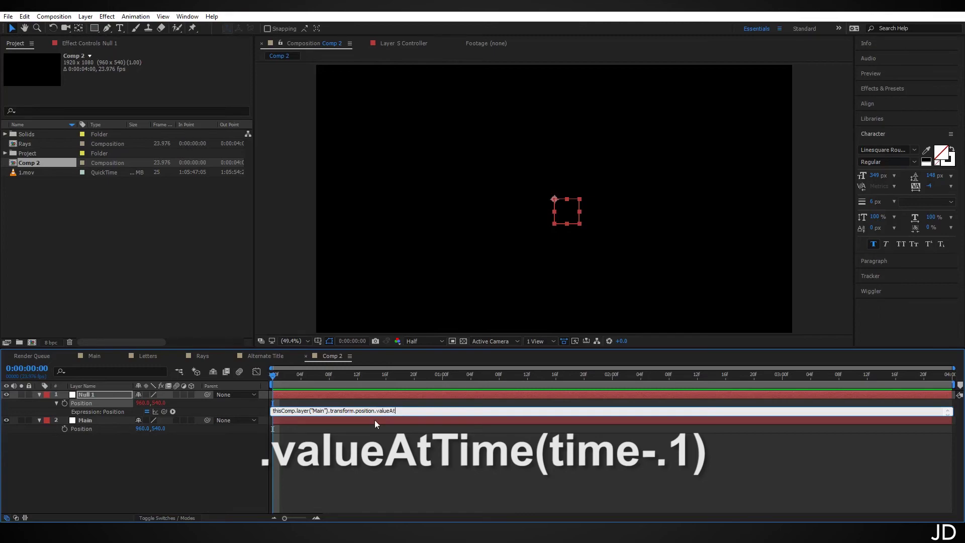
pyautogui.write('Time(time-.1')
pyautogui.click(251, 466)
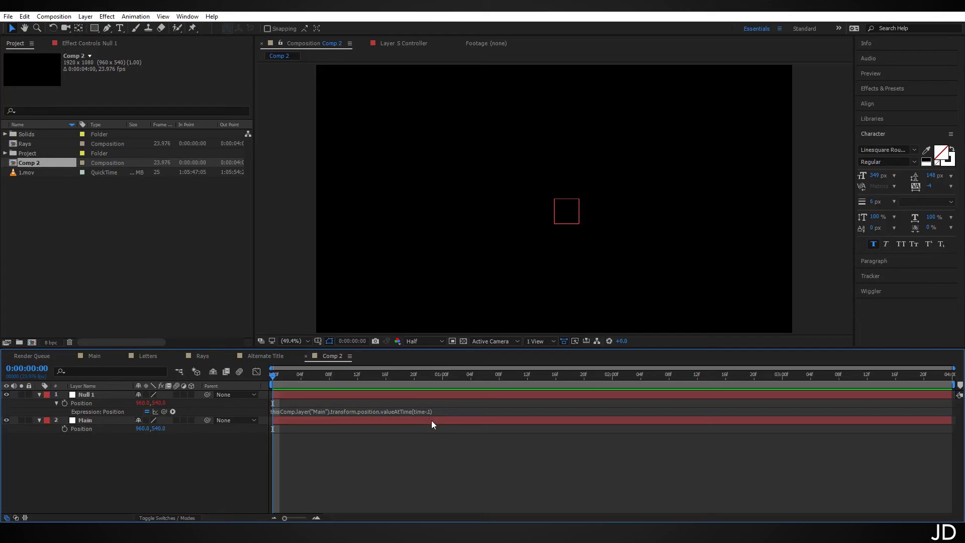
# - Duplicate Null 1 twice and reveal the Position expressions of Null 2 and Null 3
pyautogui.click(99, 397)
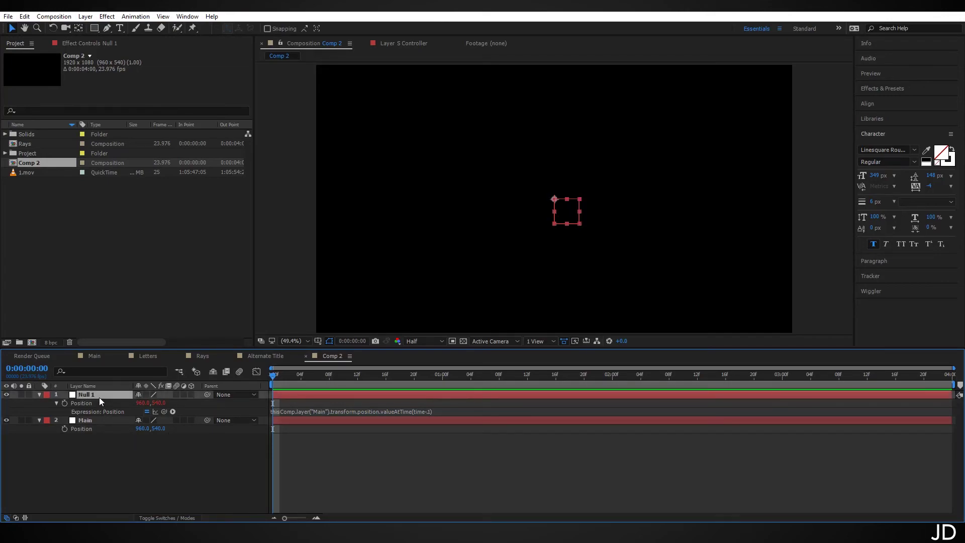
pyautogui.hotkey('ctrl', 'd')
pyautogui.hotkey('ctrl', 'd')
pyautogui.press('F2')
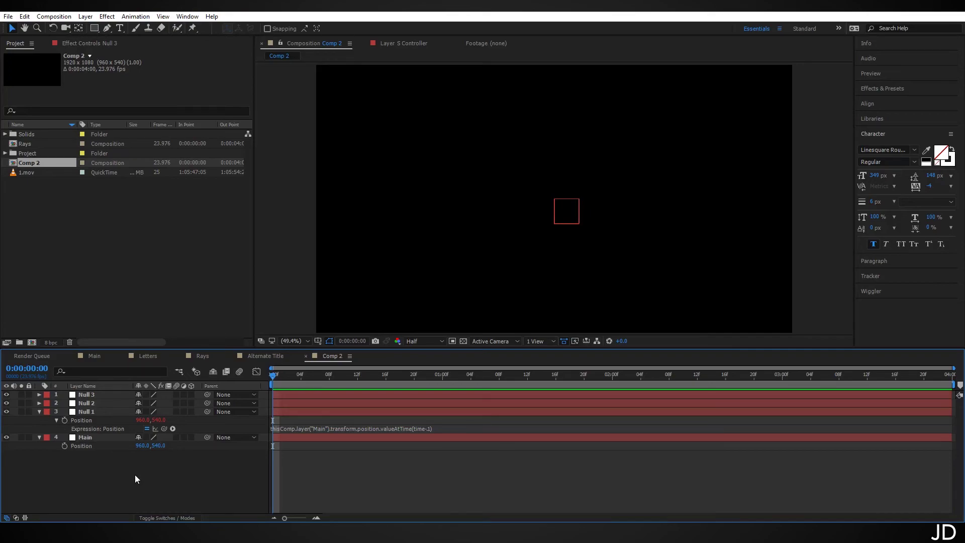
pyautogui.click(105, 403)
pyautogui.press('p')
pyautogui.click(104, 394)
pyautogui.press('p')
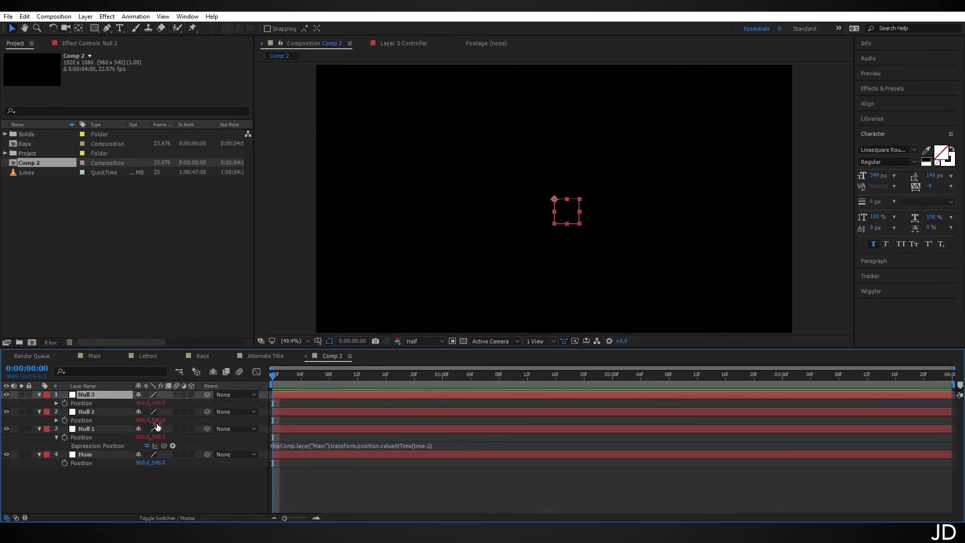
pyautogui.click(57, 420)
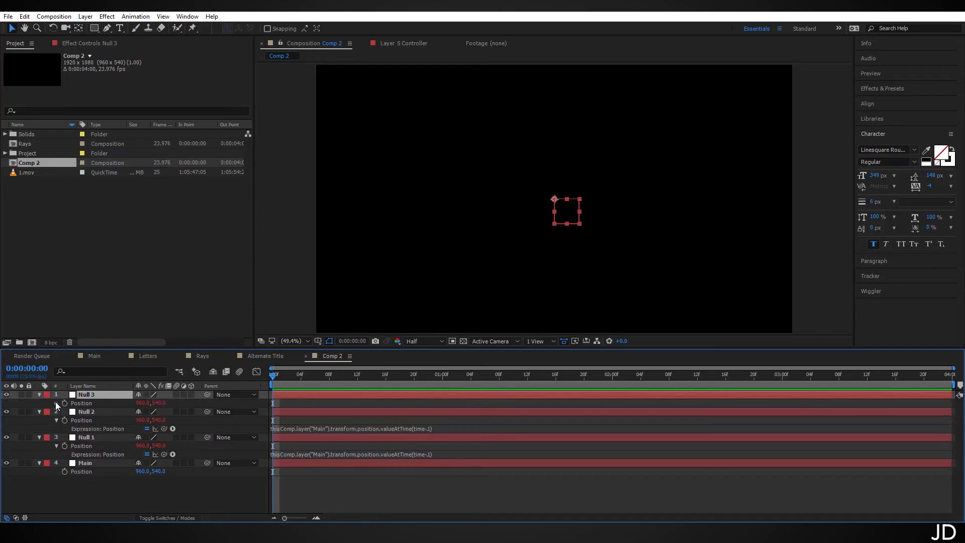
pyautogui.click(57, 403)
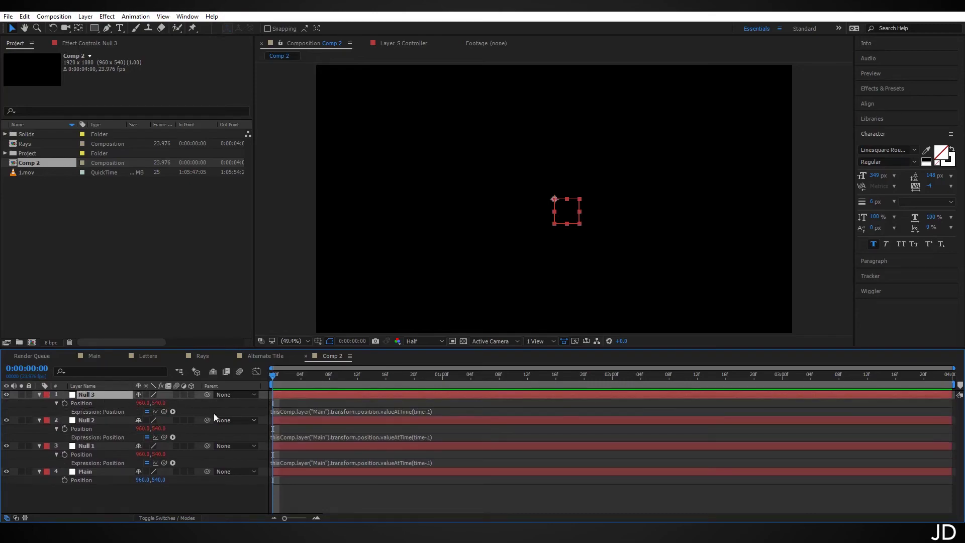
# - Change the delays to time-.2 for Null 2 and time-.3 for Null 3, then collapse all layers
pyautogui.click(427, 438)
pyautogui.click(429, 436)
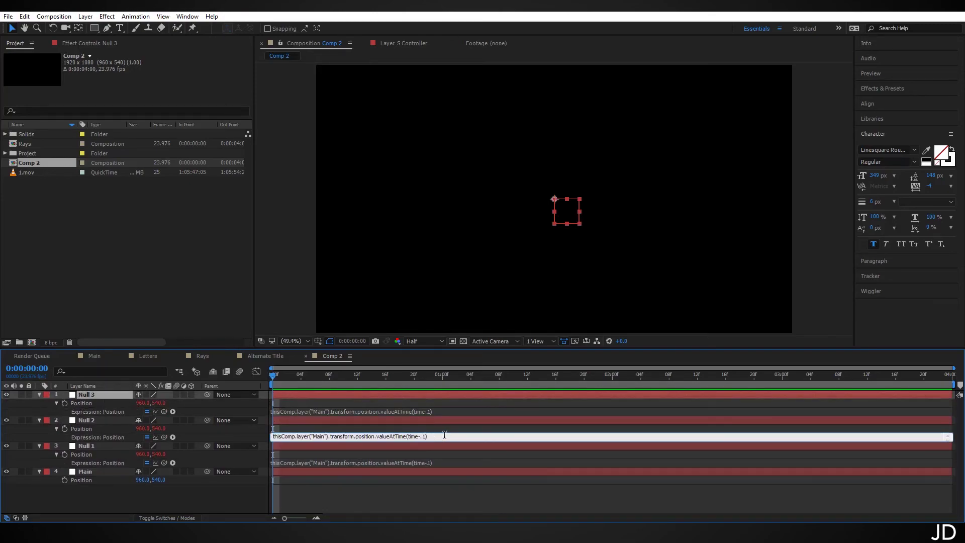
pyautogui.press('BackSpace')
pyautogui.press('BackSpace')
pyautogui.write('2)')
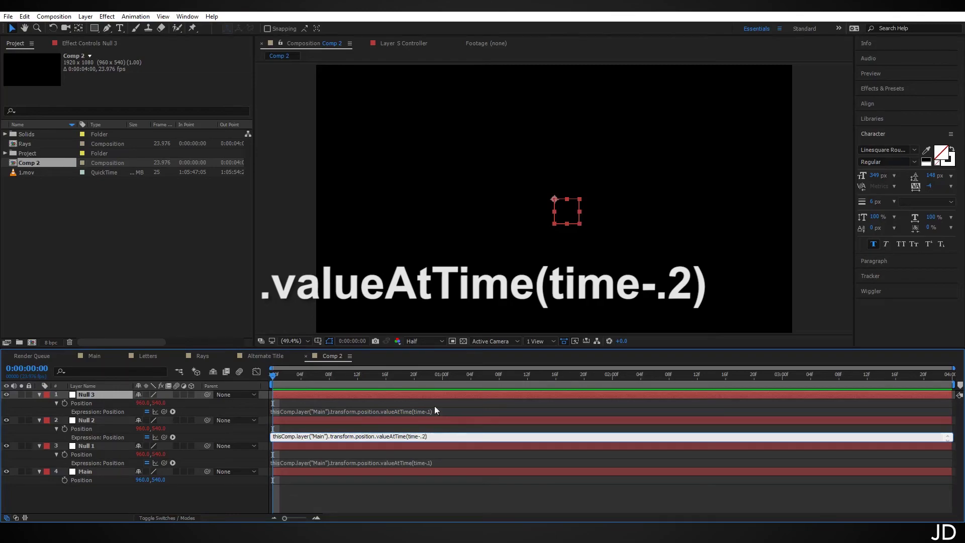
pyautogui.click(427, 411)
pyautogui.click(431, 411)
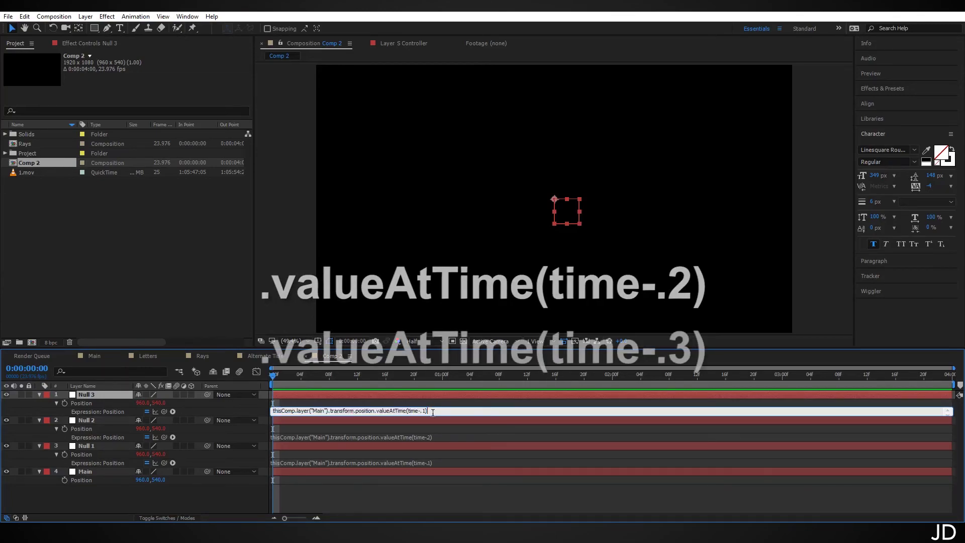
pyautogui.write('3)')
pyautogui.click(137, 508)
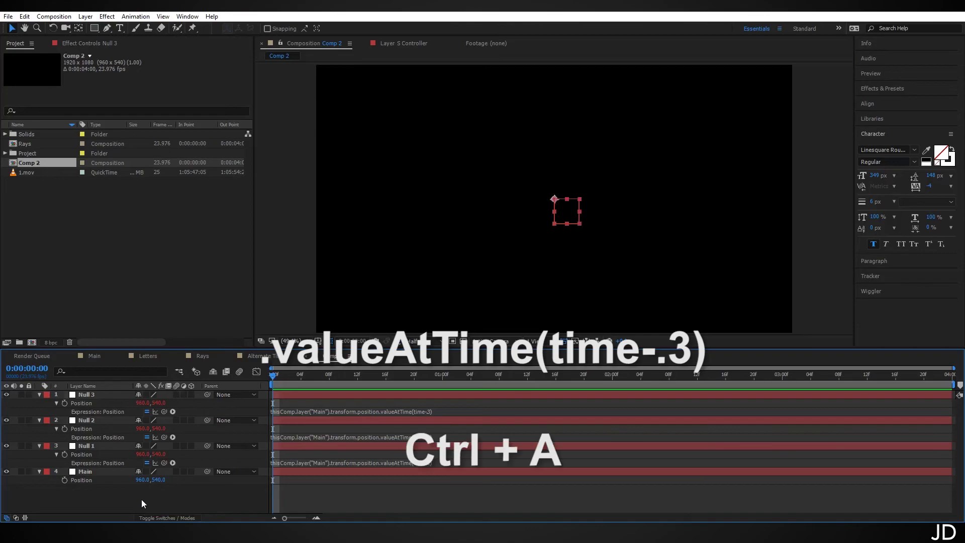
pyautogui.hotkey('ctrl', 'a')
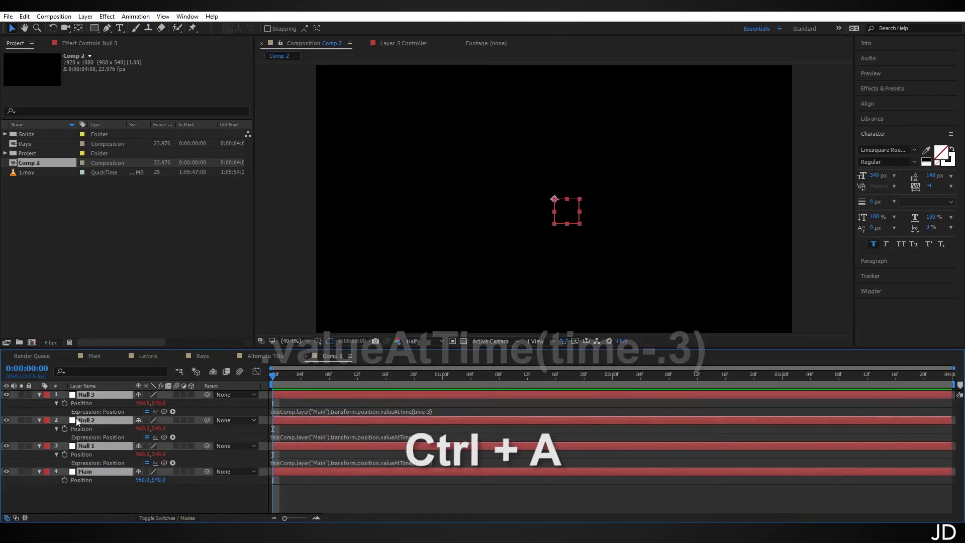
pyautogui.click(40, 394)
pyautogui.click(230, 427)
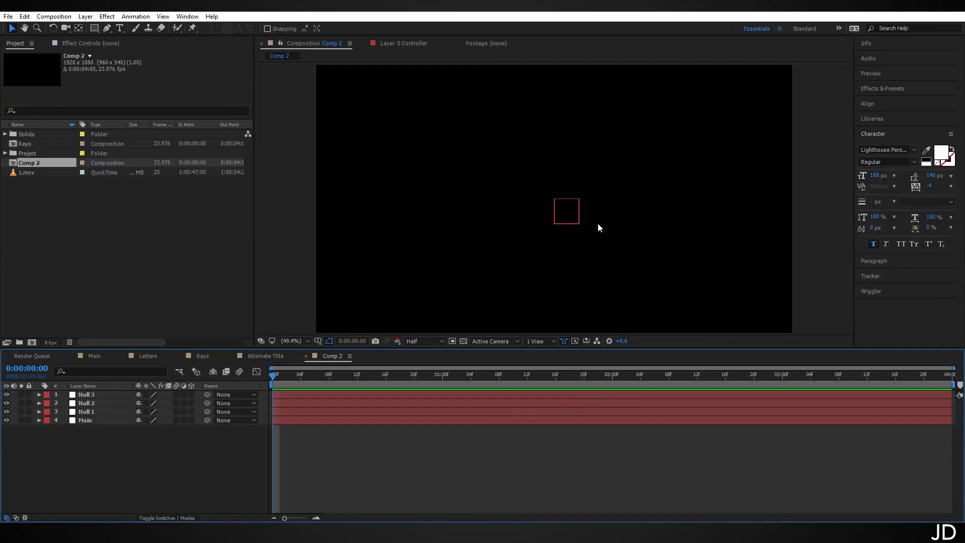
# - Type the letter C in a paragraph text box at the comp centre
pyautogui.hotkey('ctrl', 't')
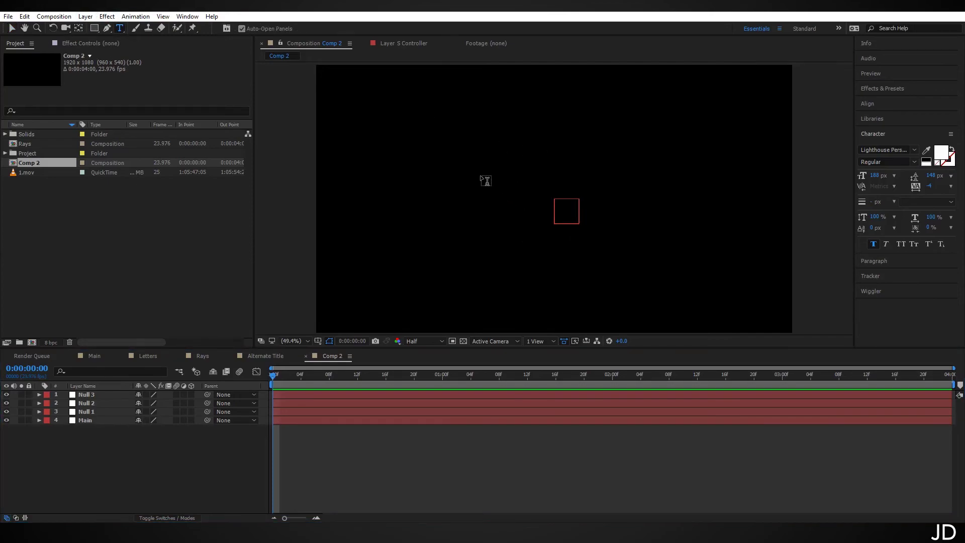
pyautogui.moveTo(480, 171); pyautogui.dragTo(630, 253)
pyautogui.write('C')
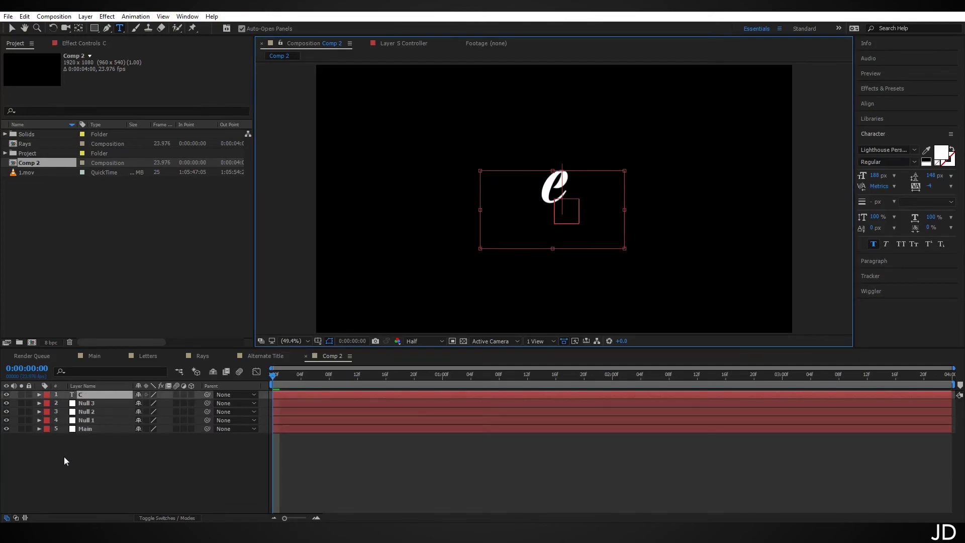
pyautogui.click(65, 456)
# - Duplicate the letter layer three times, retyping the copies as O, O and L
pyautogui.click(95, 393)
pyautogui.hotkey('ctrl', 'd')
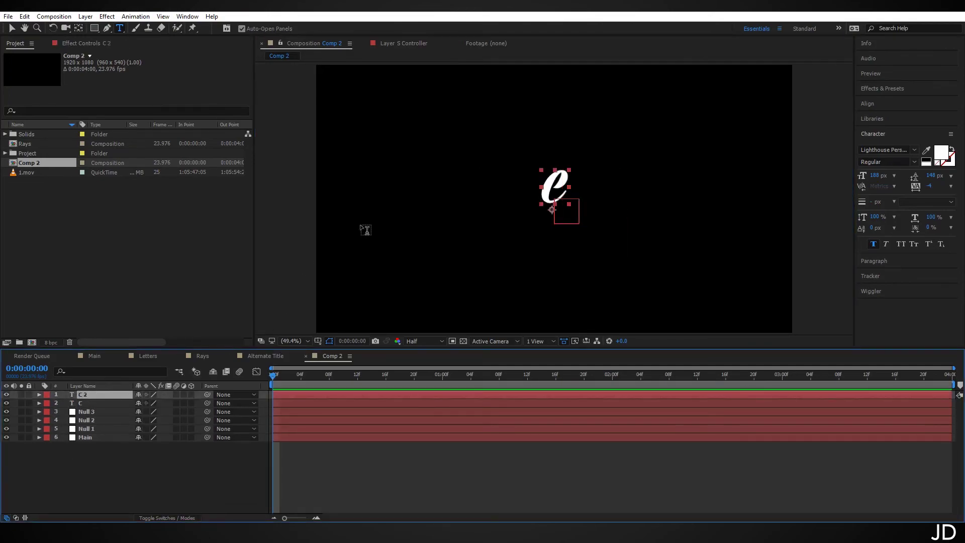
pyautogui.click(558, 178)
pyautogui.hotkey('ctrl', 'a')
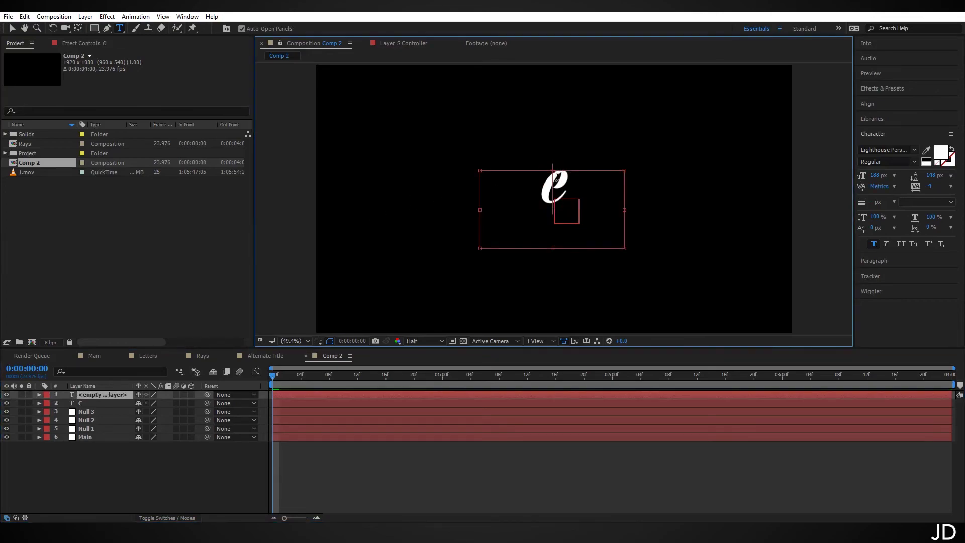
pyautogui.write('O')
pyautogui.click(101, 395)
pyautogui.hotkey('ctrl', 'd')
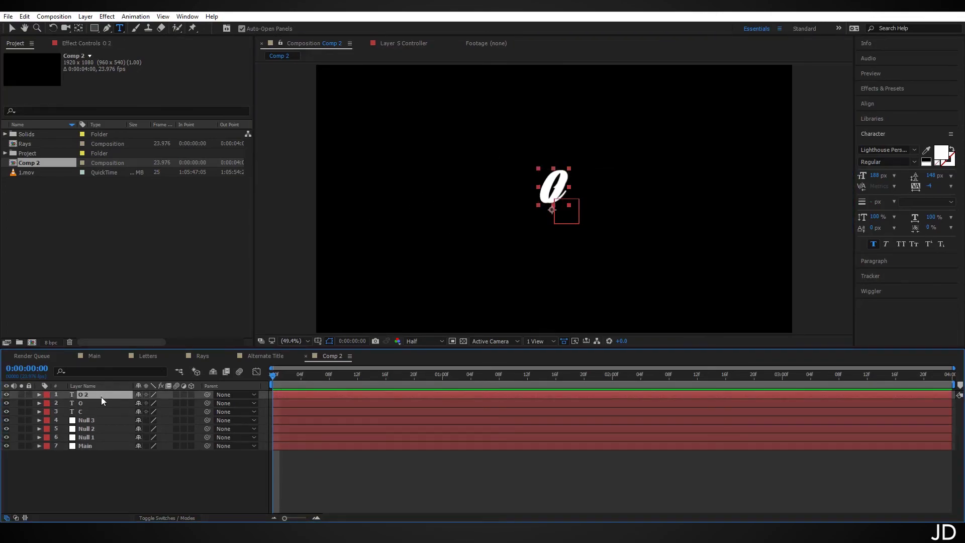
pyautogui.hotkey('ctrl', 'd')
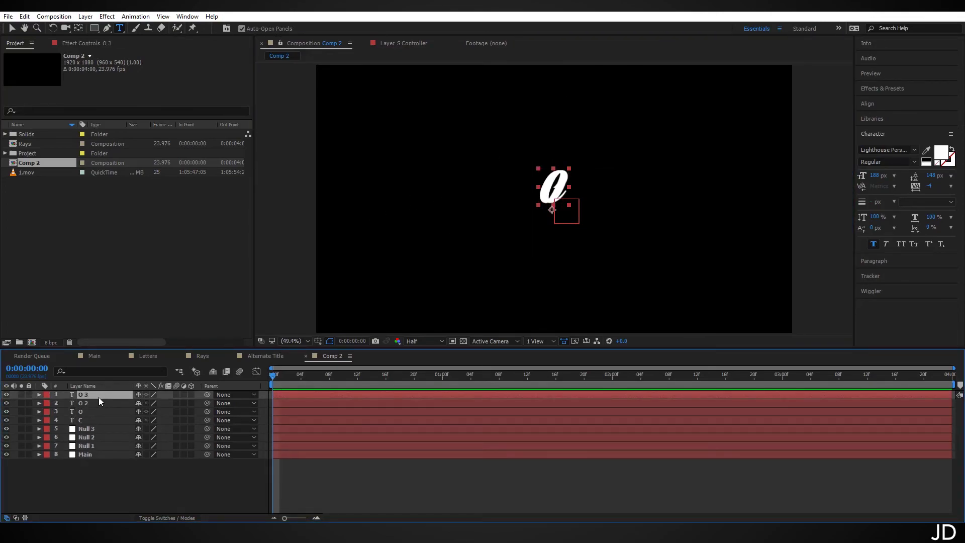
pyautogui.click(559, 183)
pyautogui.hotkey('ctrl', 'a')
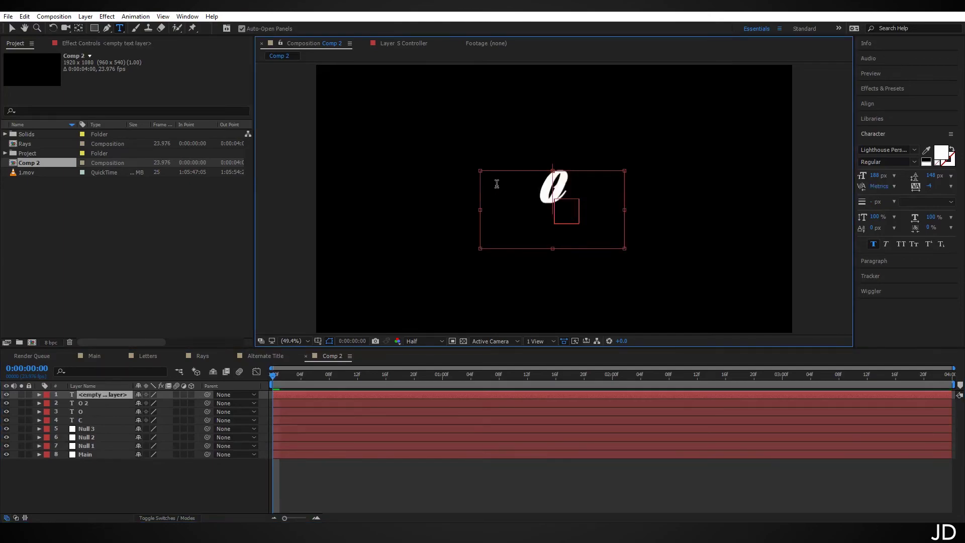
pyautogui.write('L')
pyautogui.click(161, 493)
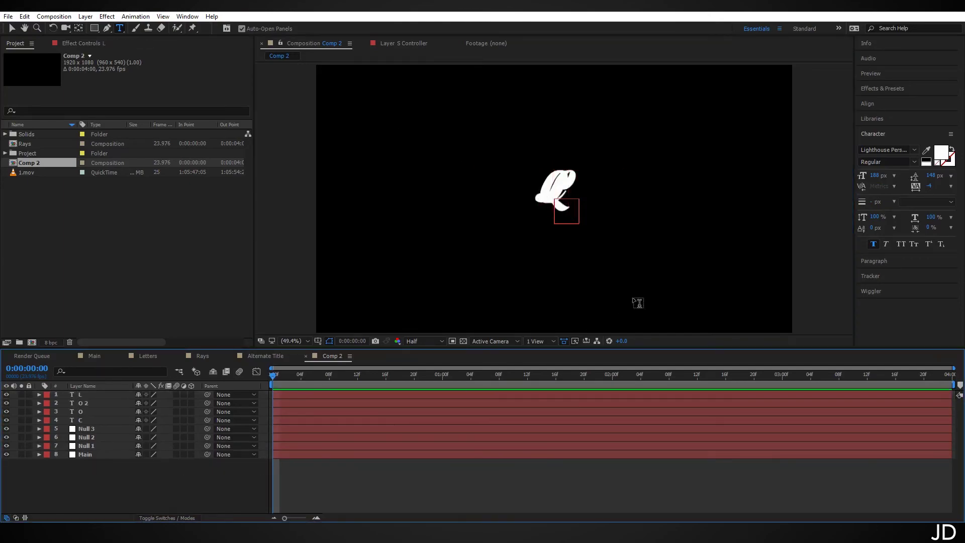
# - Spread the C, both O layers and the L apart so the letters spell COOL
pyautogui.click(12, 28)
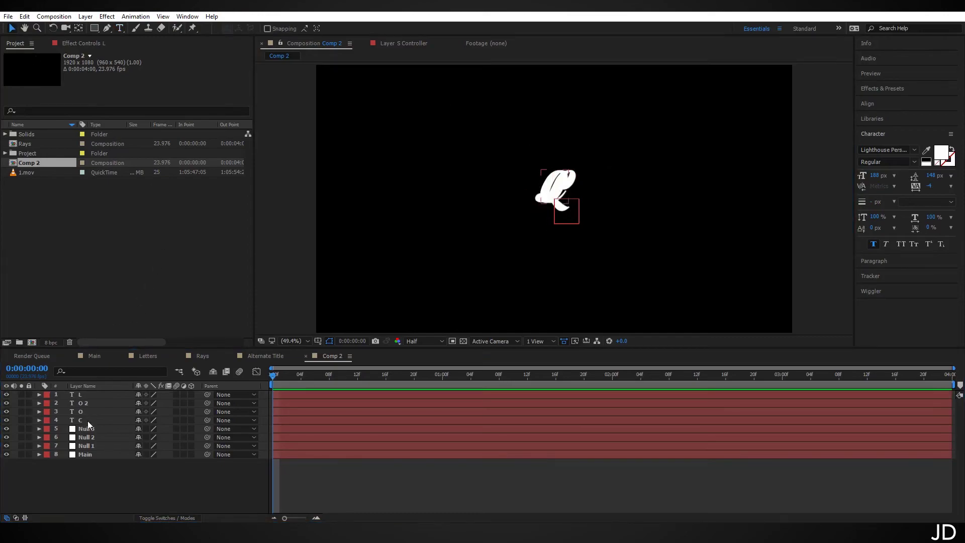
pyautogui.click(88, 421)
pyautogui.moveTo(555, 190); pyautogui.dragTo(622, 228)
pyautogui.click(80, 411)
pyautogui.click(83, 402)
pyautogui.click(80, 395)
pyautogui.click(546, 216)
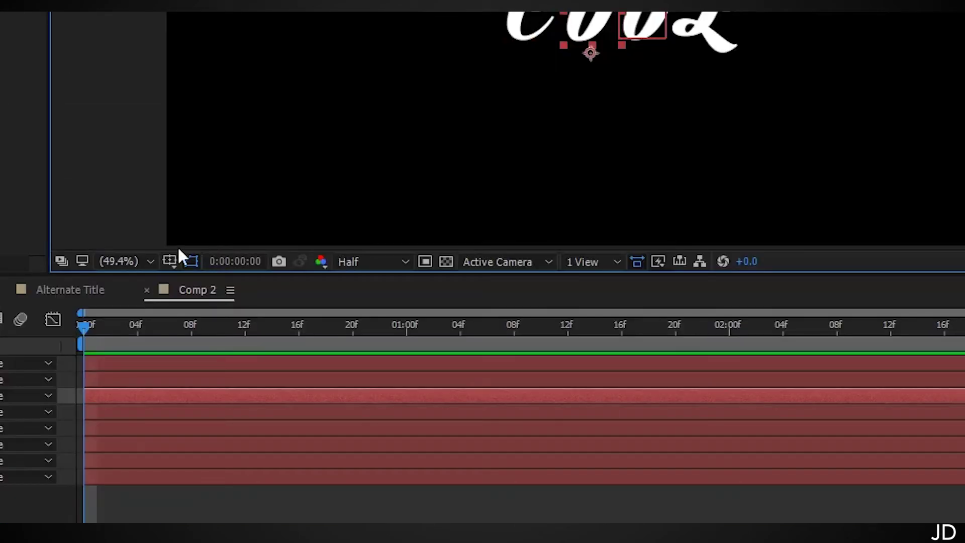
# - Check the title/action safe guides and move all four letters up slightly
pyautogui.click(319, 341)
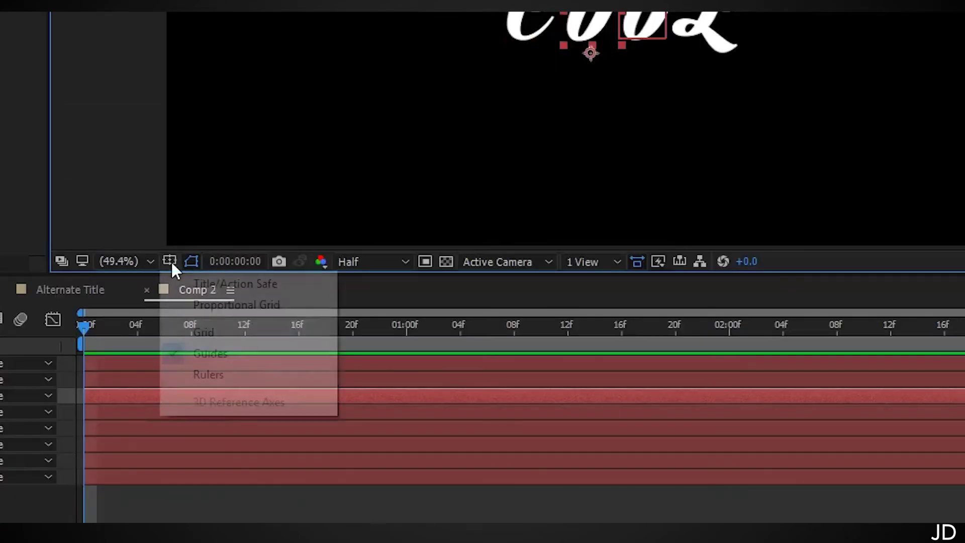
pyautogui.click(264, 282)
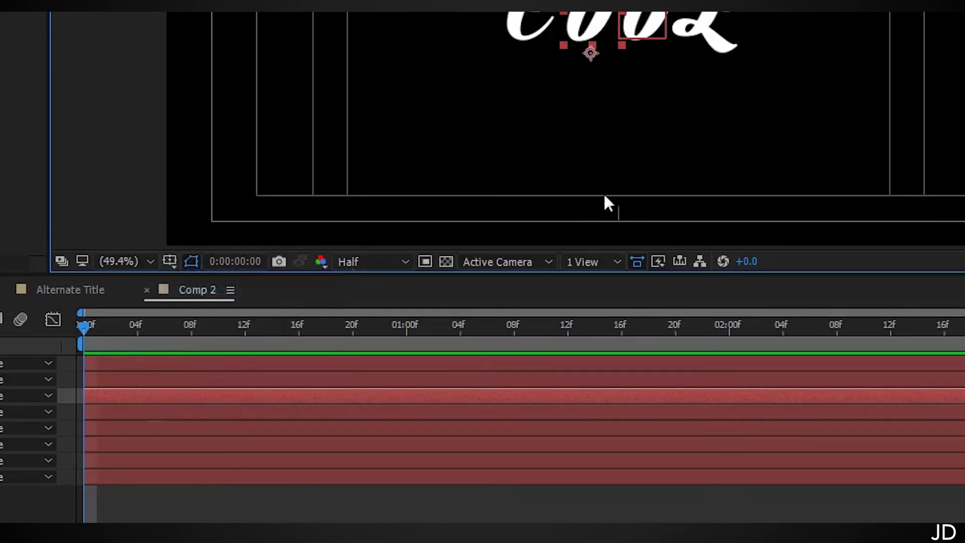
pyautogui.press("'")
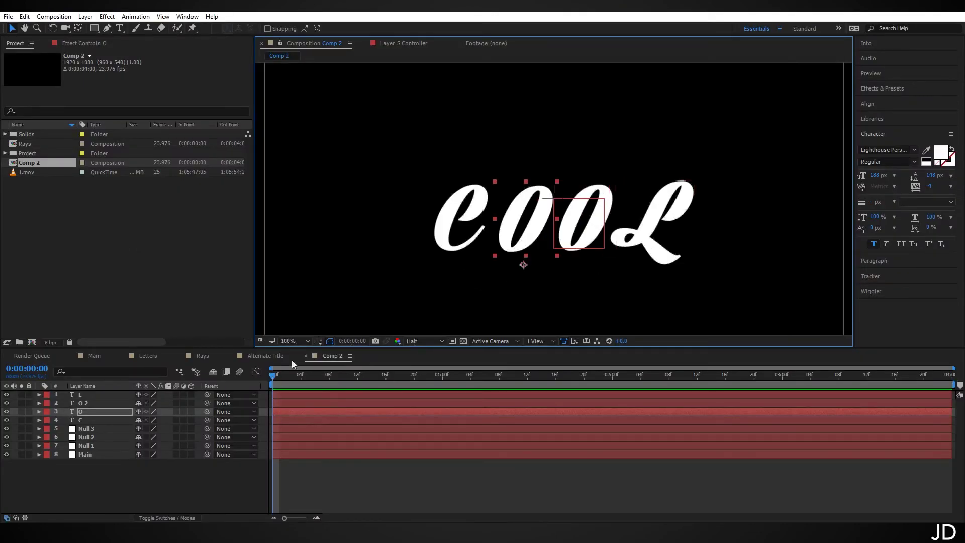
pyautogui.moveTo(704, 165); pyautogui.dragTo(427, 241)
pyautogui.moveTo(593, 233); pyautogui.dragTo(591, 211)
pyautogui.click(687, 233)
pyautogui.scroll(-2, 588, 289)
pyautogui.press("'")
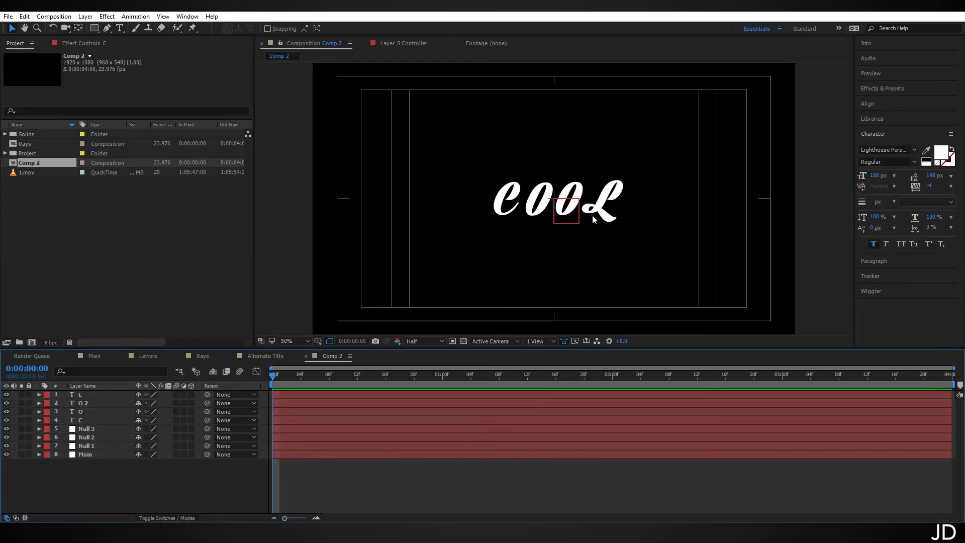
# - Parent C to Main, O to Null 1, O 2 to Null 2 and L to Null 3
pyautogui.click(95, 419)
pyautogui.moveTo(206, 420); pyautogui.dragTo(101, 454)
pyautogui.click(93, 411)
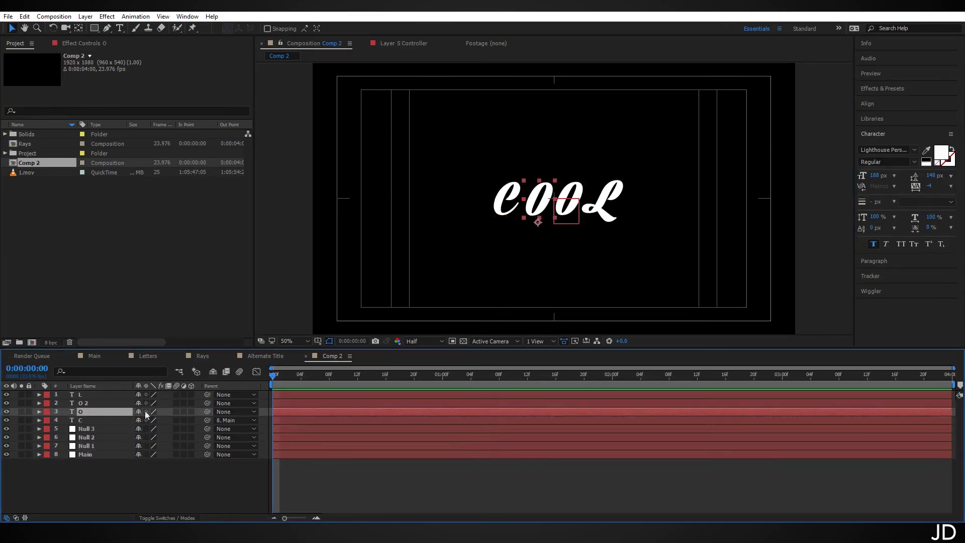
pyautogui.moveTo(207, 411); pyautogui.dragTo(91, 445)
pyautogui.click(95, 403)
pyautogui.moveTo(207, 402); pyautogui.dragTo(110, 437)
pyautogui.click(110, 394)
pyautogui.moveTo(207, 394); pyautogui.dragTo(110, 428)
pyautogui.click(117, 491)
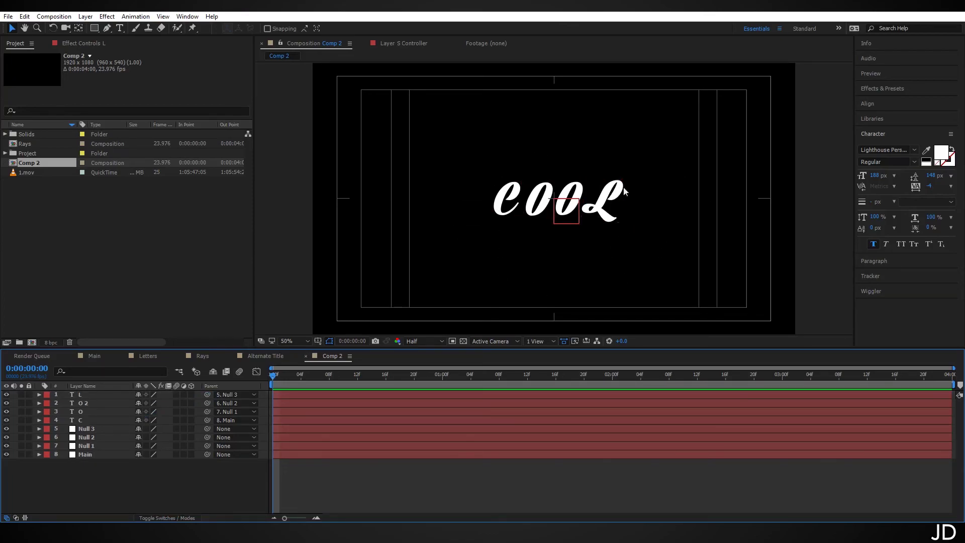
# - Keyframe Main's Position at 0, frame 17 and 1:06, shaping a curved looping motion path
pyautogui.click(90, 455)
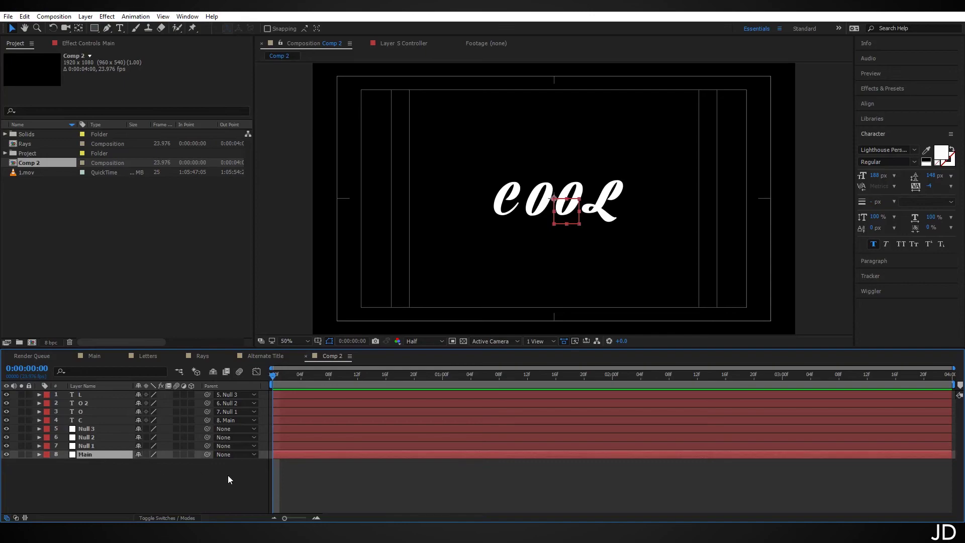
pyautogui.press('p')
pyautogui.click(65, 463)
pyautogui.moveTo(285, 381); pyautogui.dragTo(393, 374)
pyautogui.moveTo(567, 210); pyautogui.dragTo(444, 165)
pyautogui.moveTo(384, 380); pyautogui.dragTo(542, 374)
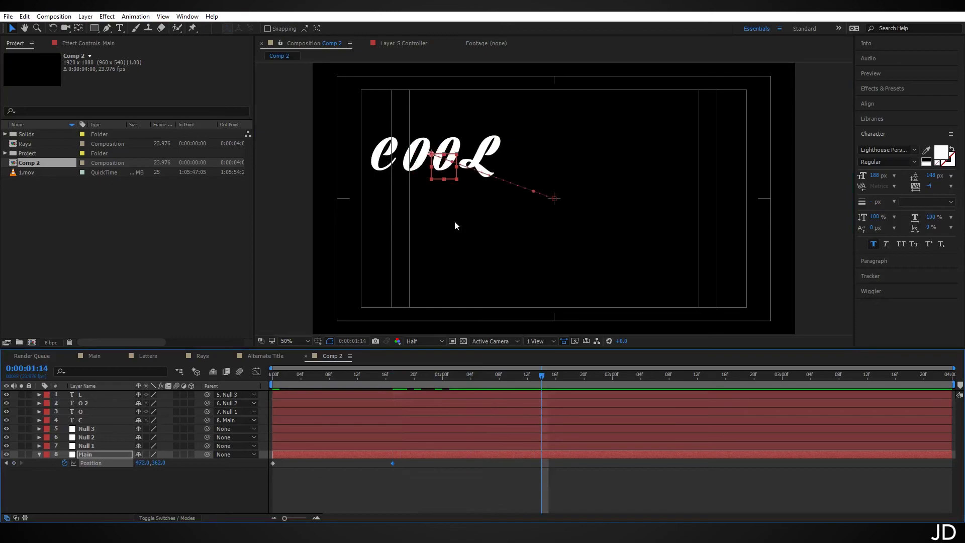
pyautogui.moveTo(443, 168); pyautogui.dragTo(559, 295)
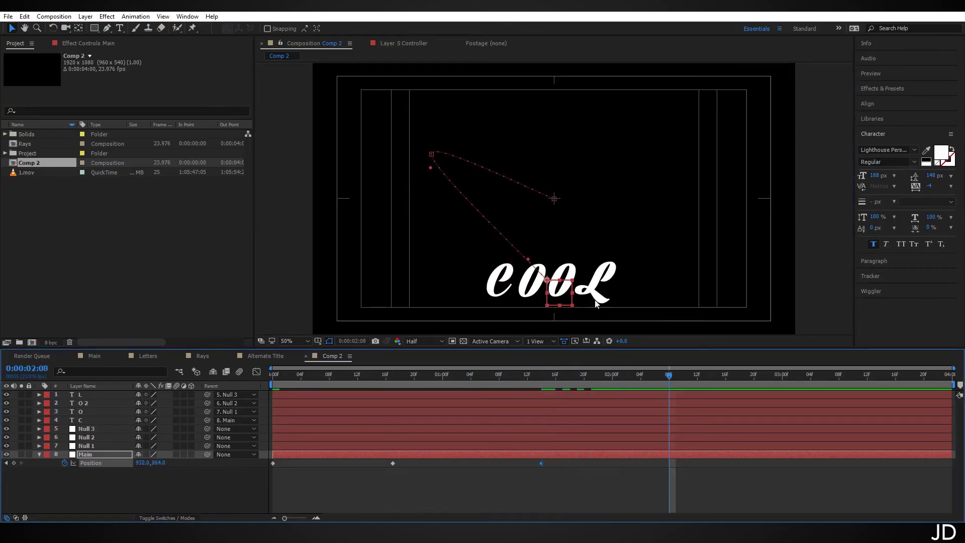
pyautogui.moveTo(558, 296); pyautogui.dragTo(628, 211)
pyautogui.moveTo(629, 212); pyautogui.dragTo(633, 206)
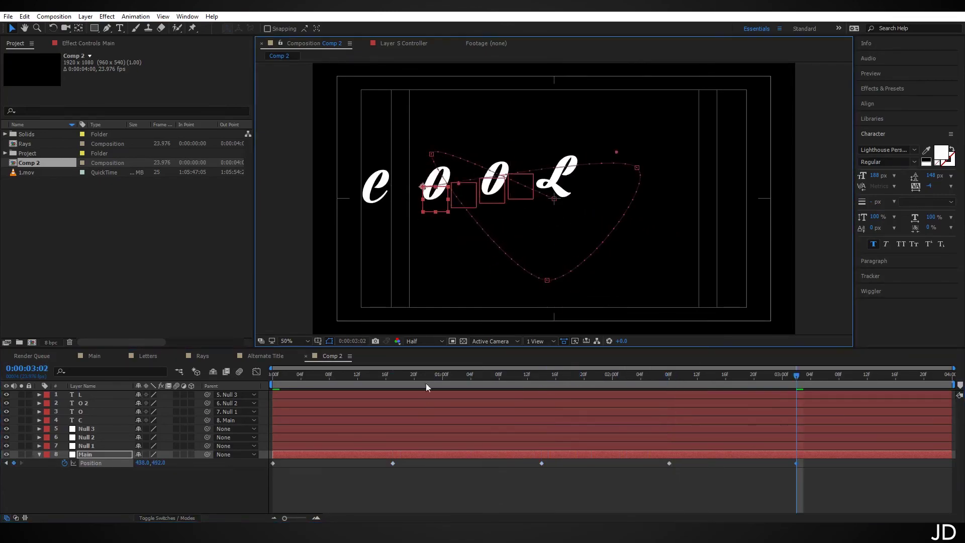
pyautogui.click(358, 381)
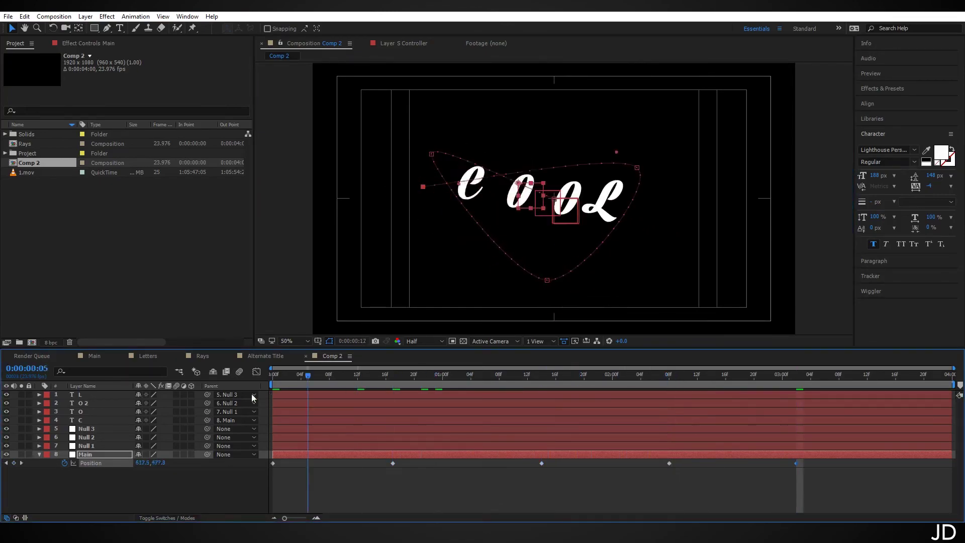
pyautogui.click(215, 496)
# - Preview the looping animation, then select the Main null again
pyautogui.press('space')
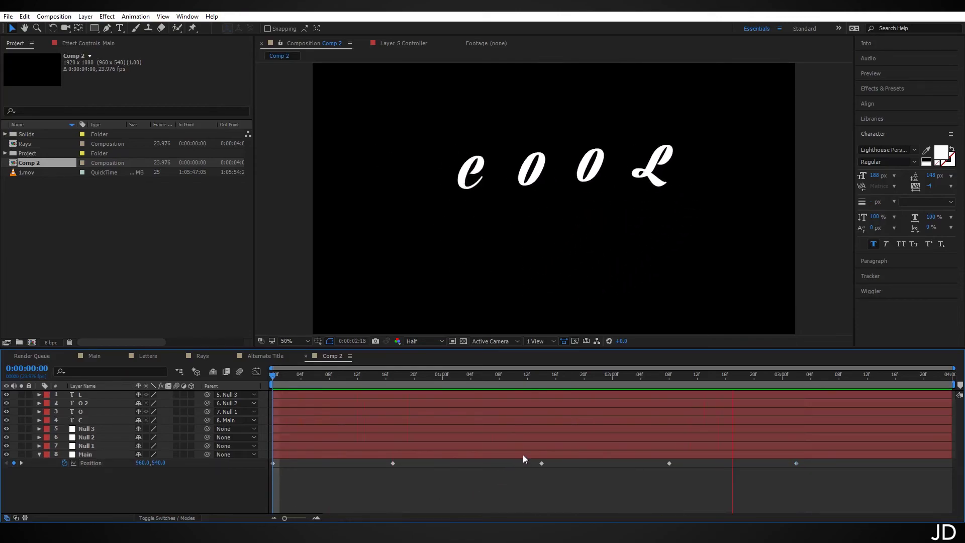
pyautogui.press('space')
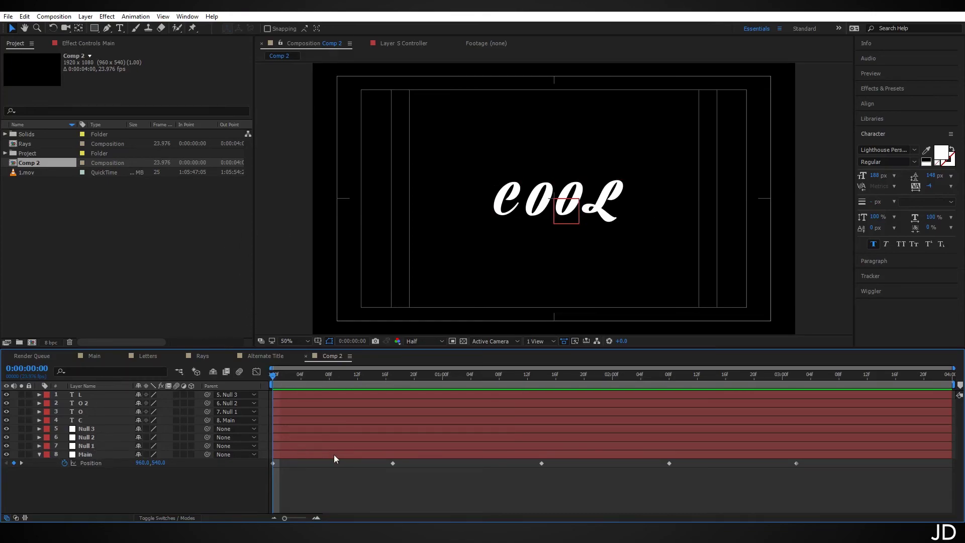
pyautogui.click(552, 225)
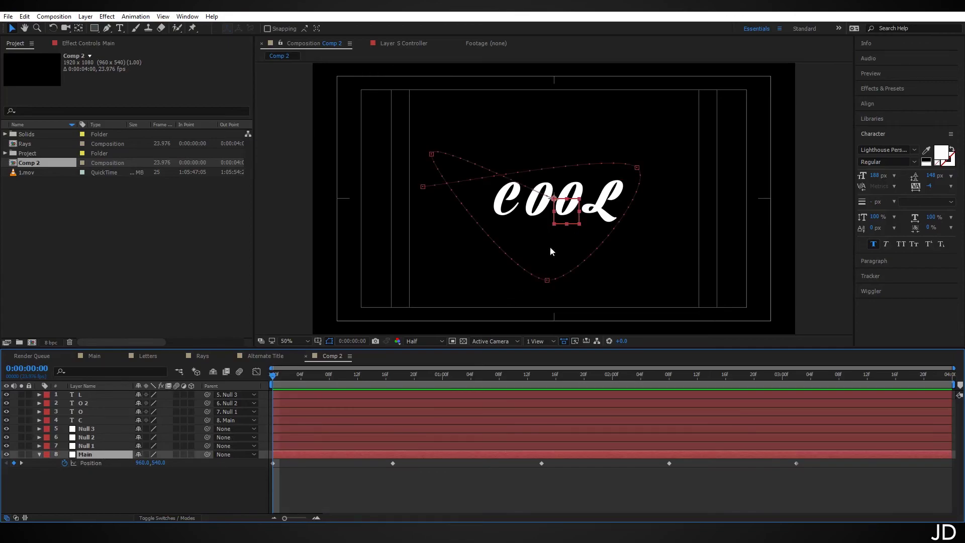
# - Delete Main's later Position keyframes and move COOL fully below the frame
pyautogui.moveTo(374, 481); pyautogui.dragTo(807, 459)
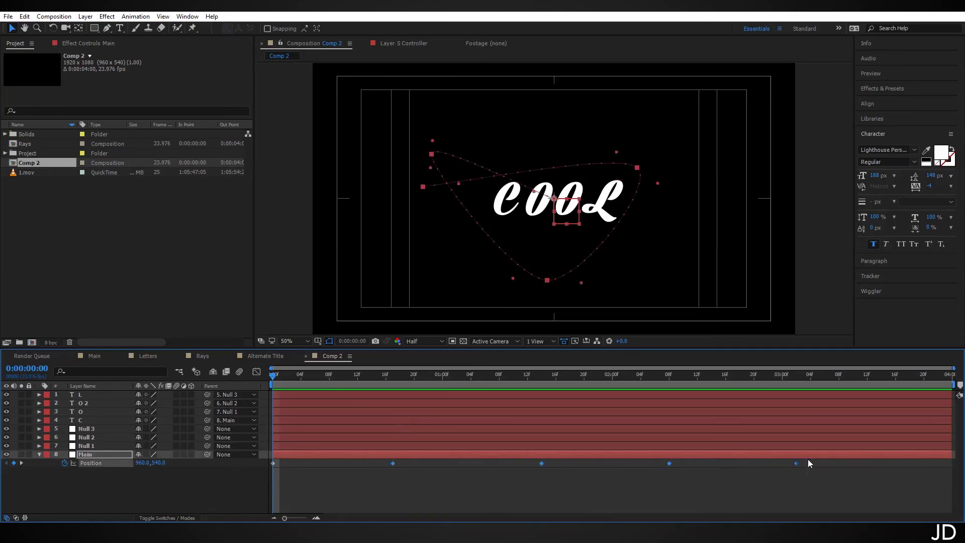
pyautogui.press('Delete')
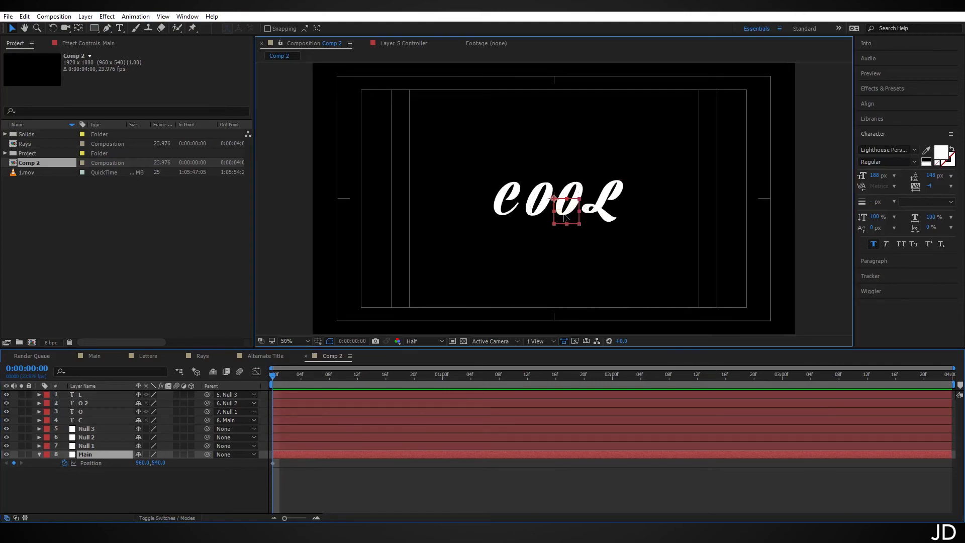
pyautogui.moveTo(566, 218); pyautogui.dragTo(556, 358)
pyautogui.moveTo(574, 292); pyautogui.dragTo(562, 205)
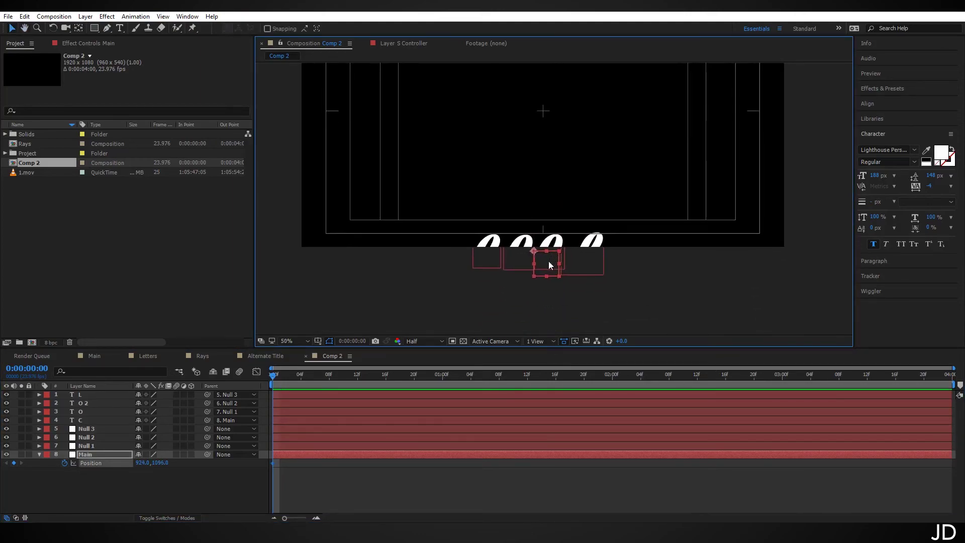
pyautogui.moveTo(548, 261); pyautogui.dragTo(549, 290)
# - Keyframe COOL rising to the top at 1:01, dropping at 1:16, settling centre by 2:00
pyautogui.moveTo(300, 374); pyautogui.dragTo(450, 377)
pyautogui.scroll(2, 563, 302)
pyautogui.moveTo(535, 319); pyautogui.dragTo(529, 125)
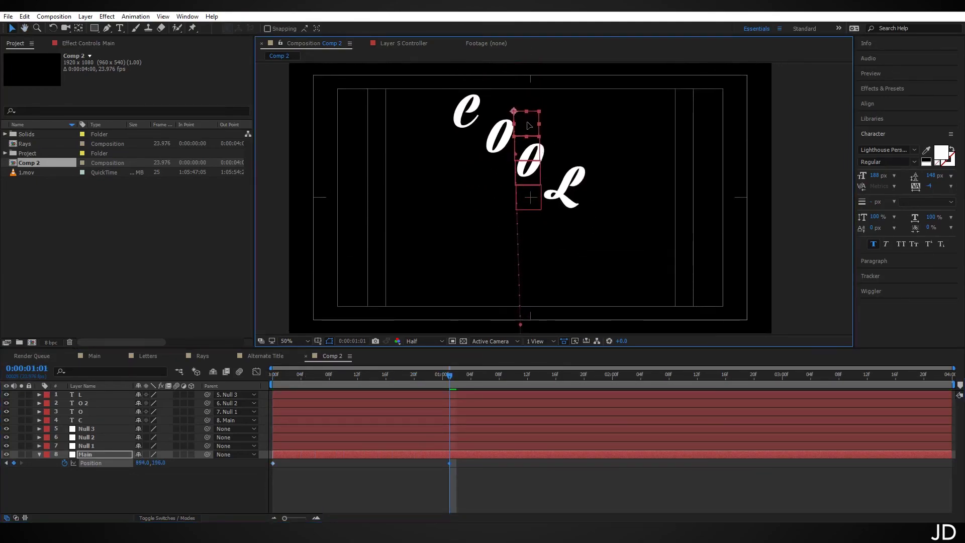
pyautogui.moveTo(457, 378); pyautogui.dragTo(555, 376)
pyautogui.moveTo(526, 125); pyautogui.dragTo(527, 264)
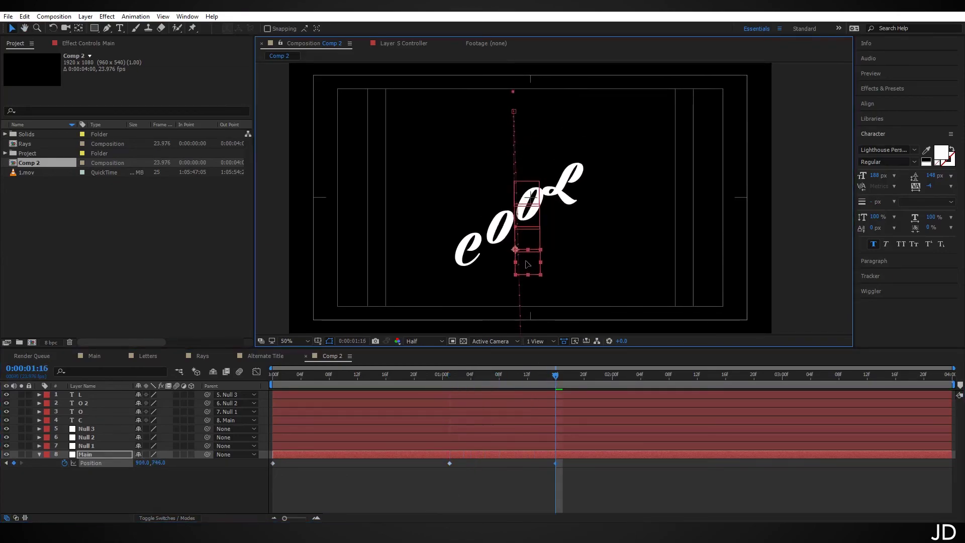
pyautogui.moveTo(593, 367); pyautogui.dragTo(612, 377)
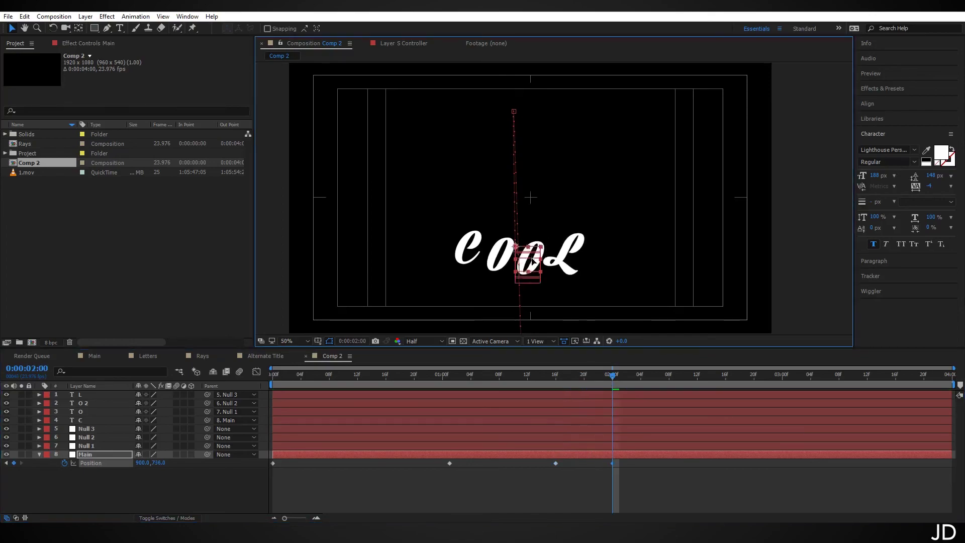
pyautogui.moveTo(533, 273); pyautogui.dragTo(536, 213)
pyautogui.moveTo(617, 377); pyautogui.dragTo(683, 377)
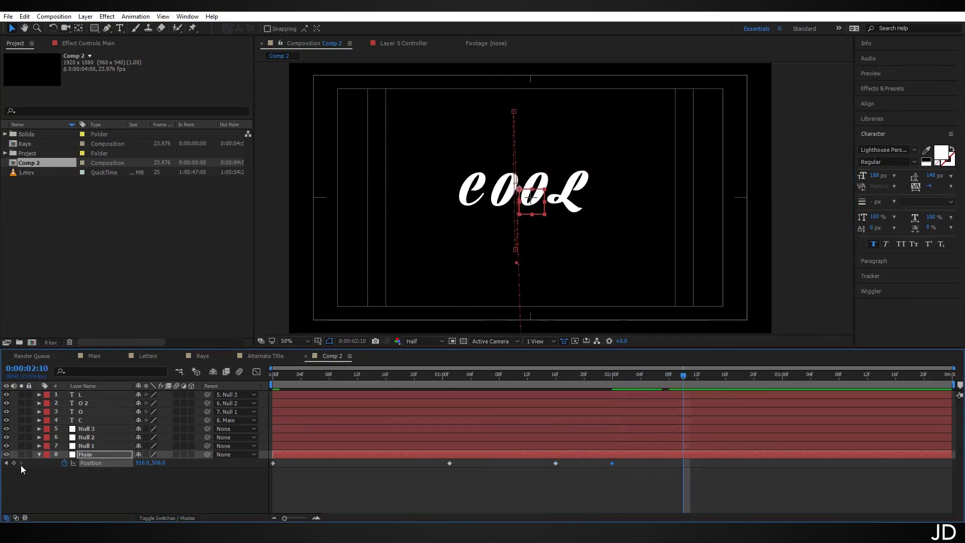
# - At 3:09 move COOL off the left edge to -864, 586 and select all keyframes
pyautogui.moveTo(683, 378); pyautogui.dragTo(846, 378)
pyautogui.moveTo(534, 208); pyautogui.dragTo(114, 210)
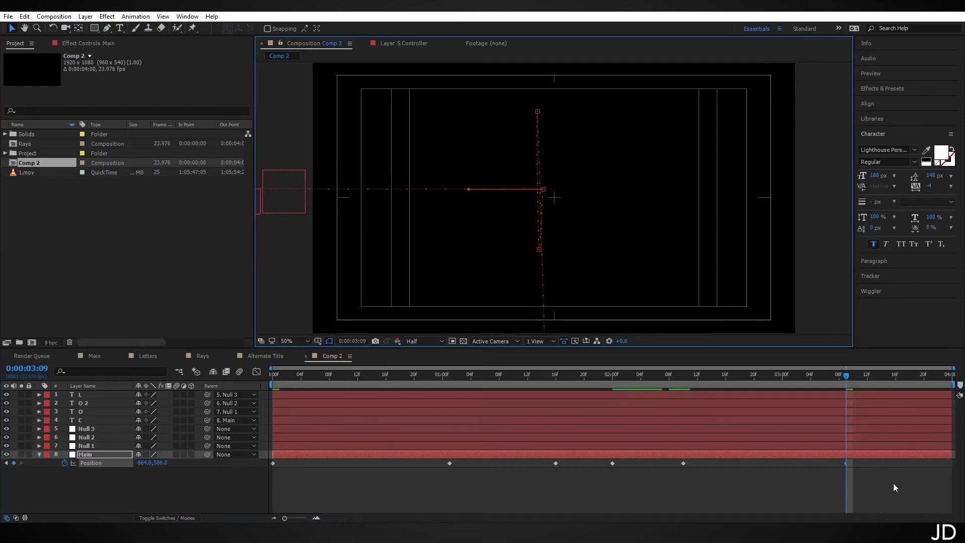
pyautogui.moveTo(882, 484); pyautogui.dragTo(268, 462)
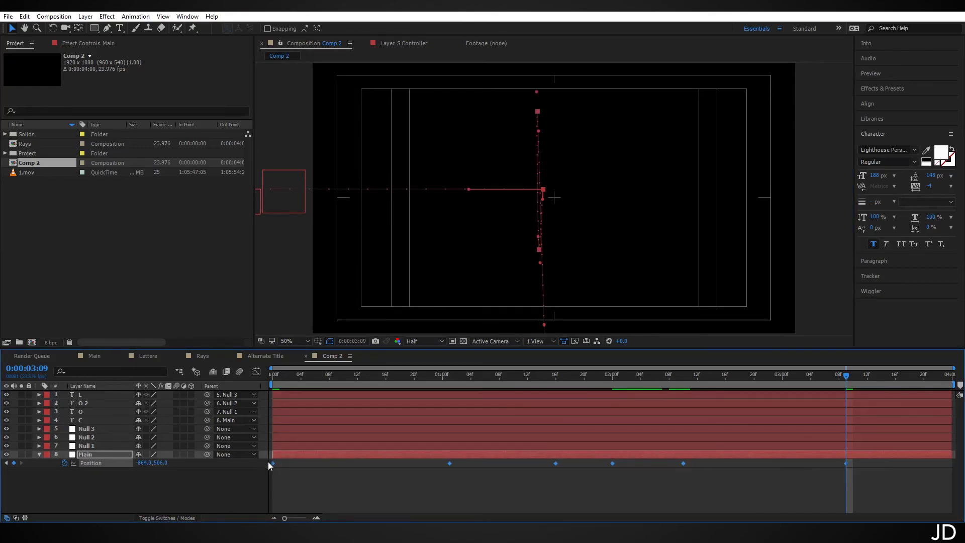
pyautogui.rightClick(273, 462)
# - Apply Easy Ease In to the keyframes, preview, and enable motion blur for letters and comp
pyautogui.moveTo(318, 456)
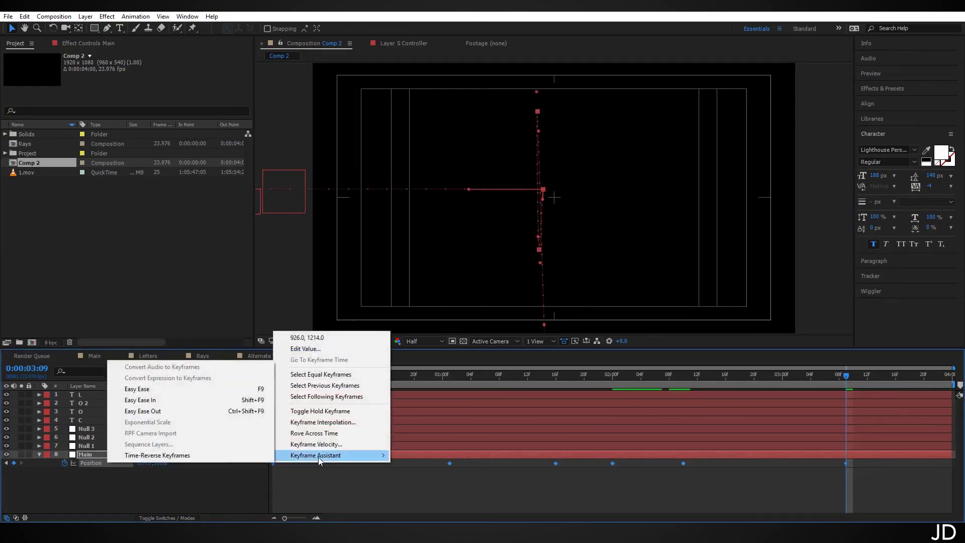
pyautogui.click(171, 388)
pyautogui.press('Home')
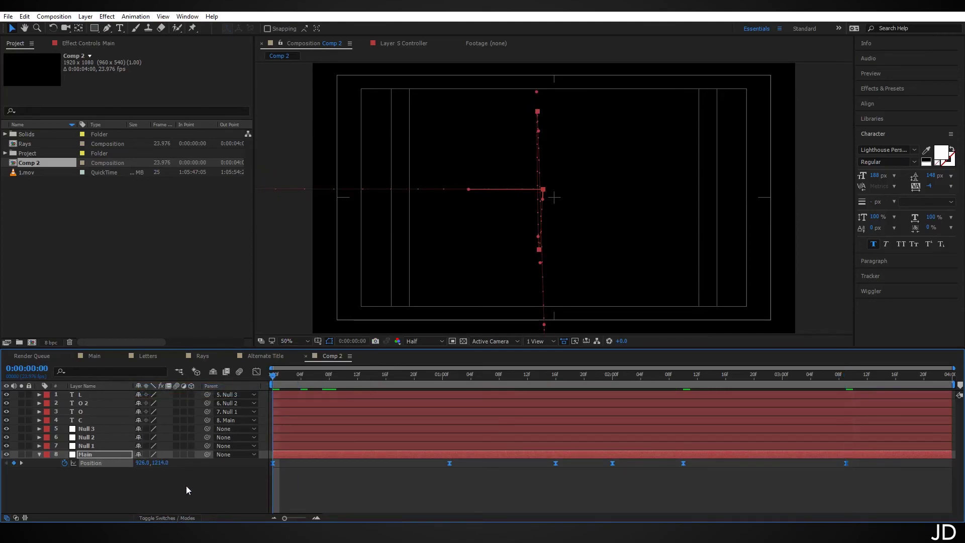
pyautogui.click(190, 485)
pyautogui.press('space')
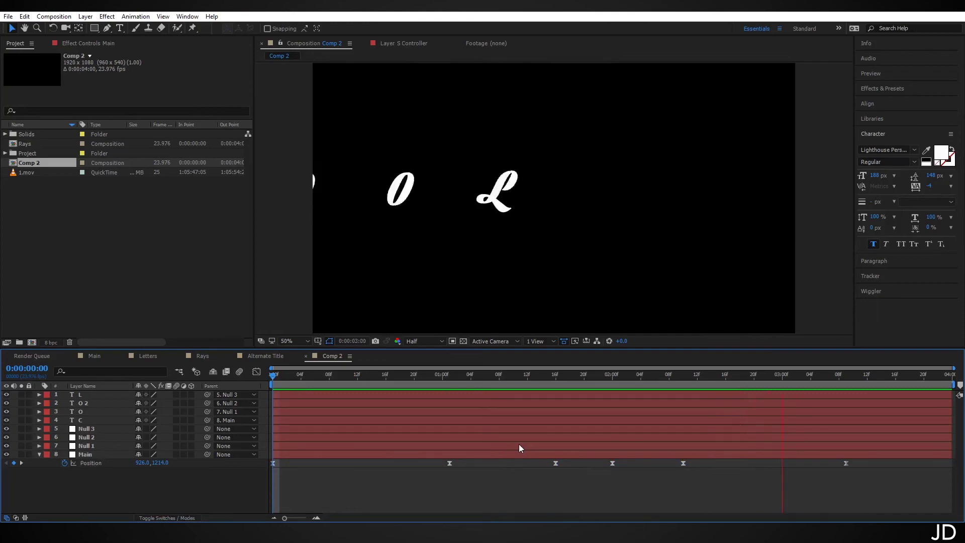
pyautogui.press('space')
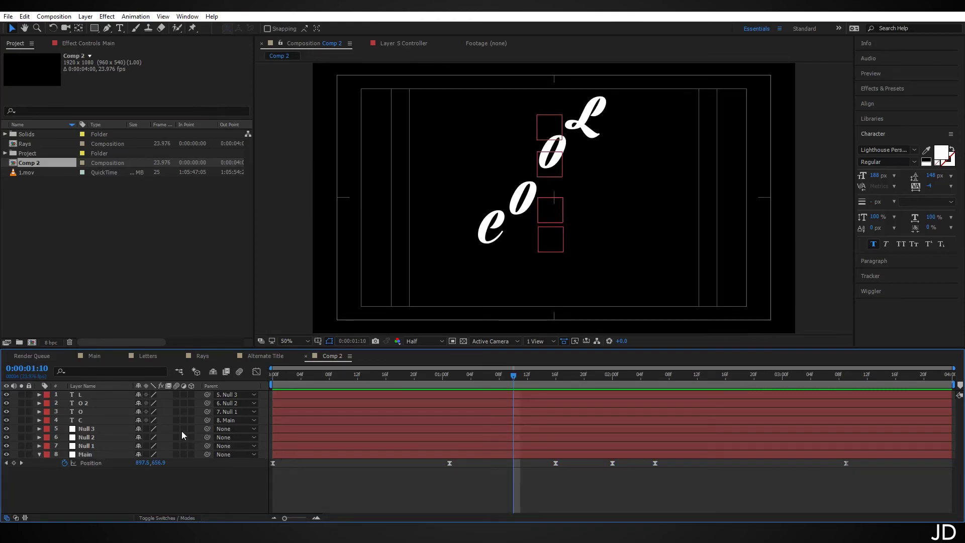
pyautogui.moveTo(177, 411); pyautogui.dragTo(176, 419)
pyautogui.click(239, 372)
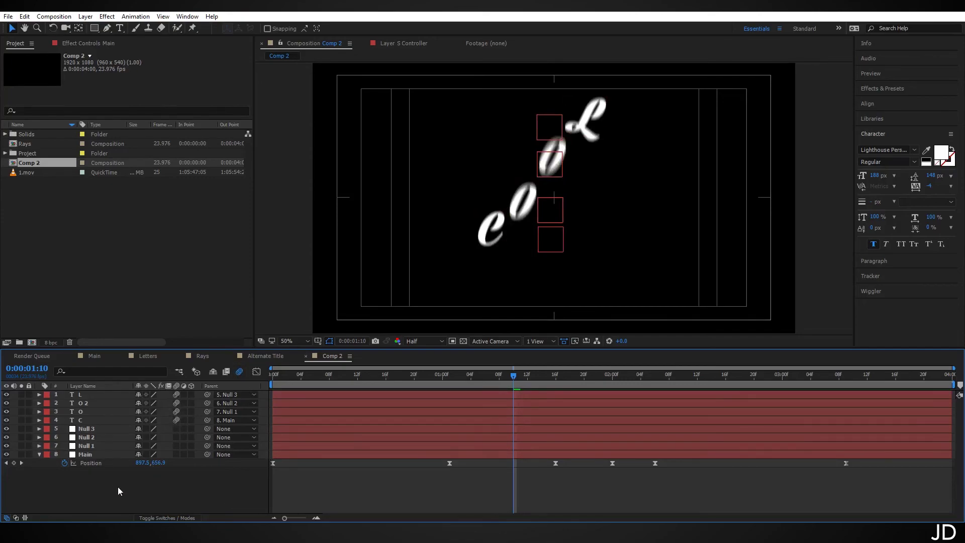
# - Pre-compose all eight layers into a layer named Letters Comp
pyautogui.moveTo(118, 487); pyautogui.dragTo(82, 382)
pyautogui.click(85, 16)
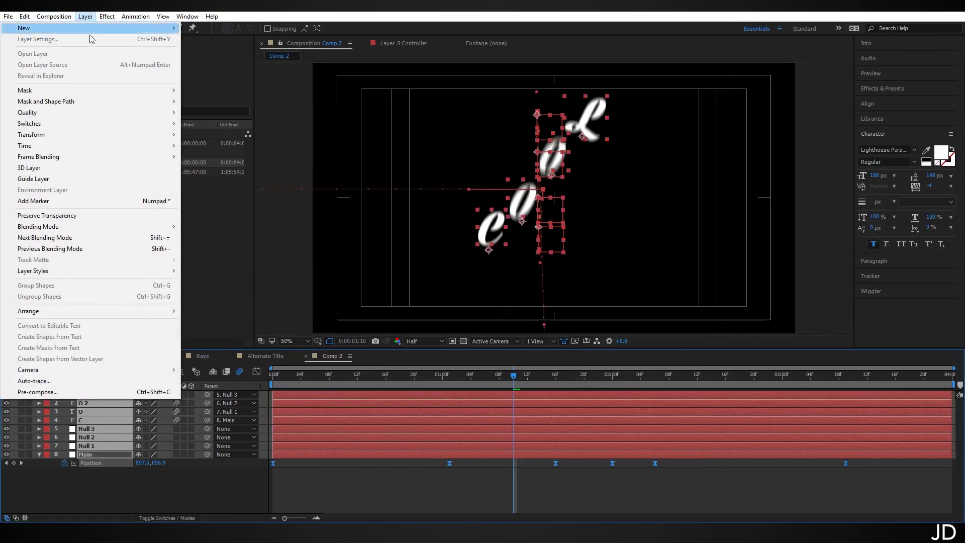
pyautogui.click(74, 391)
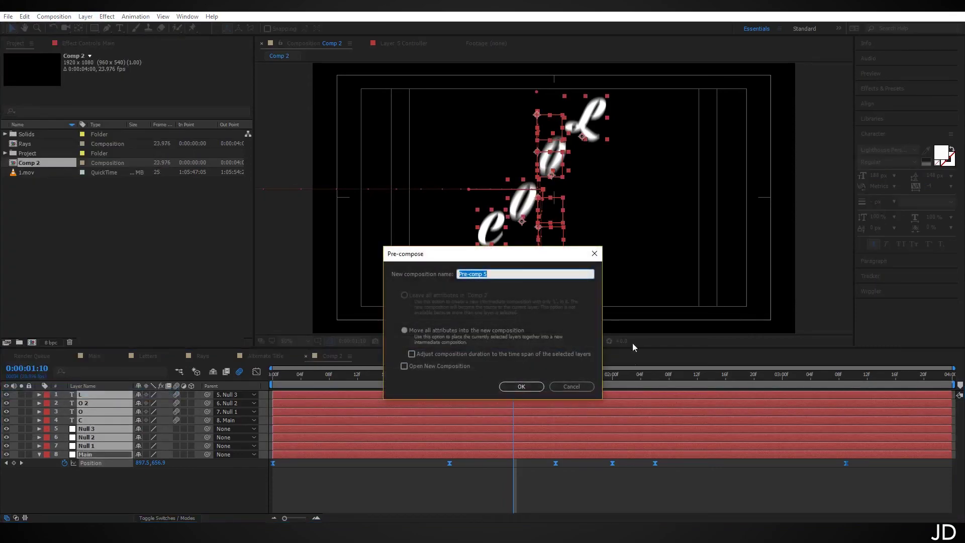
pyautogui.write('Letters Comp')
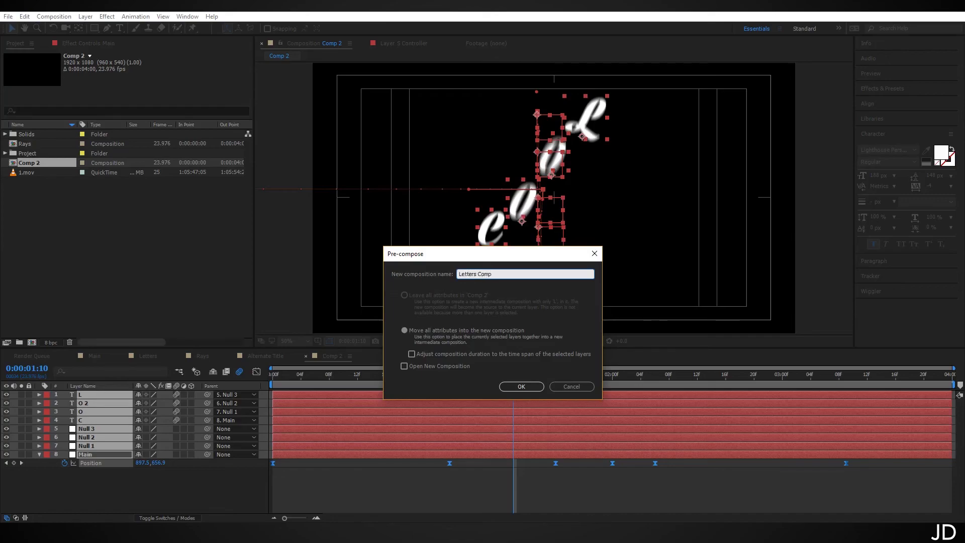
pyautogui.press('Return')
pyautogui.press('Home')
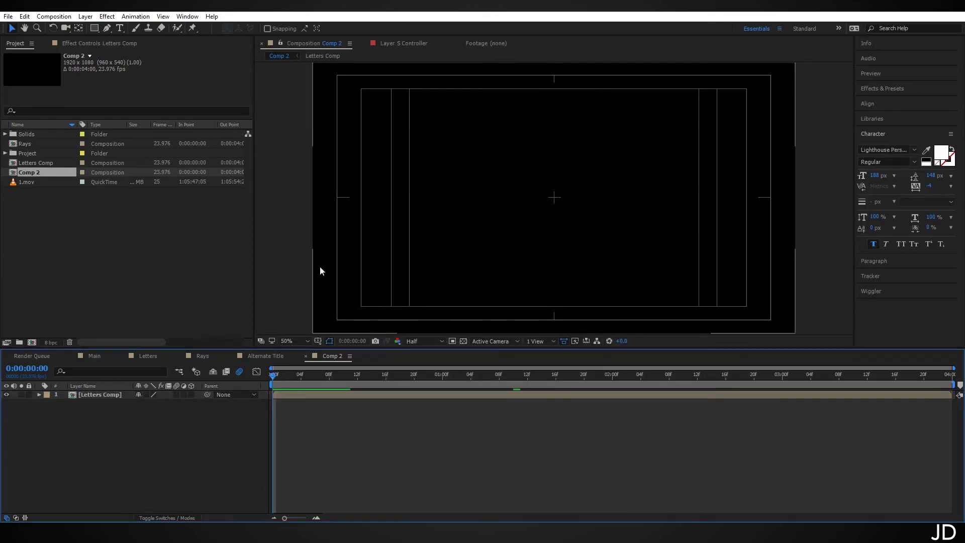
# - Duplicate Letters Comp, enable time remapping, and add an end keyframe delayed one frame
pyautogui.click(115, 394)
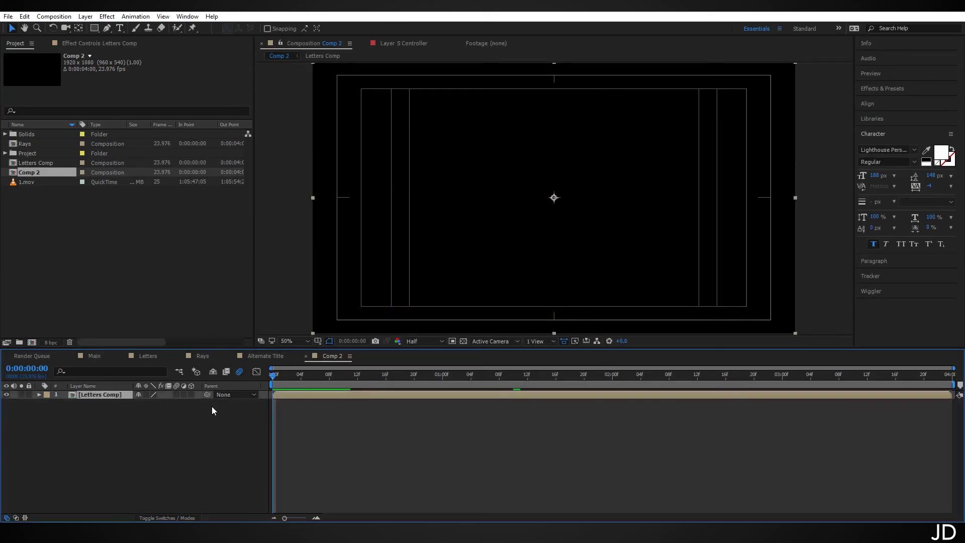
pyautogui.hotkey('ctrl', 'd')
pyautogui.rightClick(107, 395)
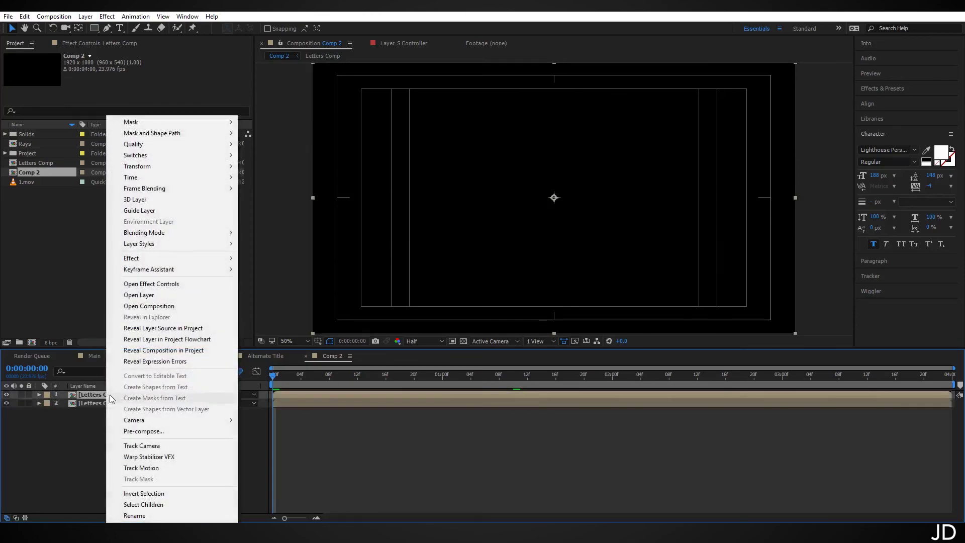
pyautogui.moveTo(227, 176)
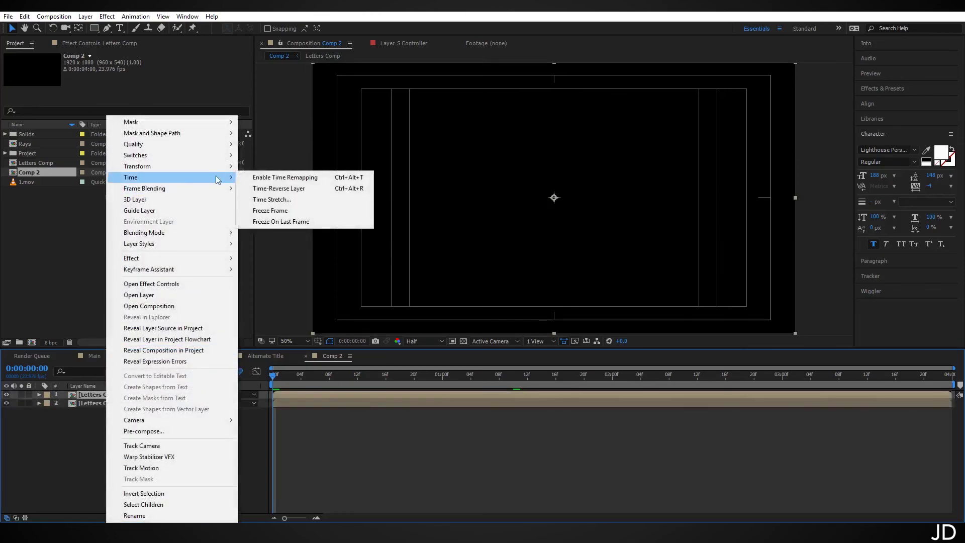
pyautogui.click(306, 178)
pyautogui.moveTo(357, 366); pyautogui.dragTo(846, 388)
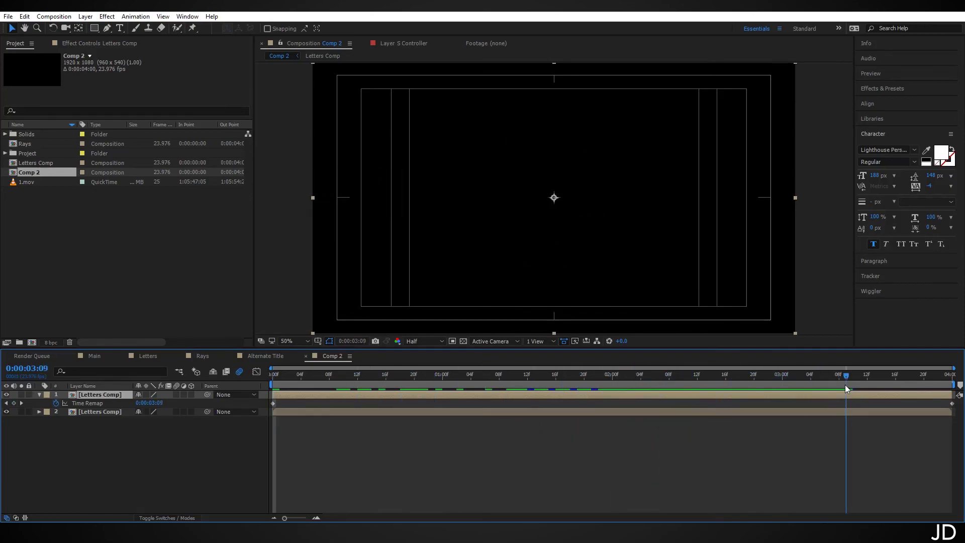
pyautogui.click(14, 403)
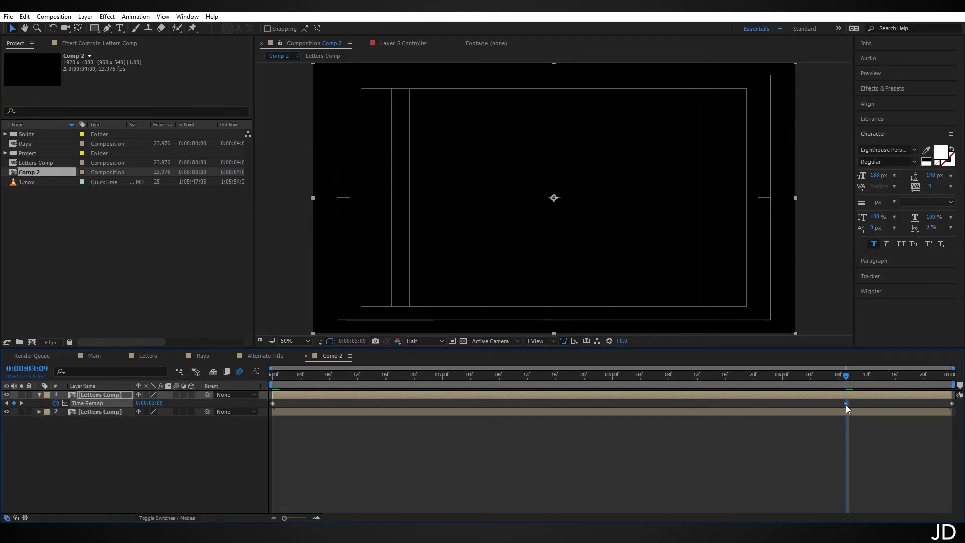
pyautogui.moveTo(846, 405)
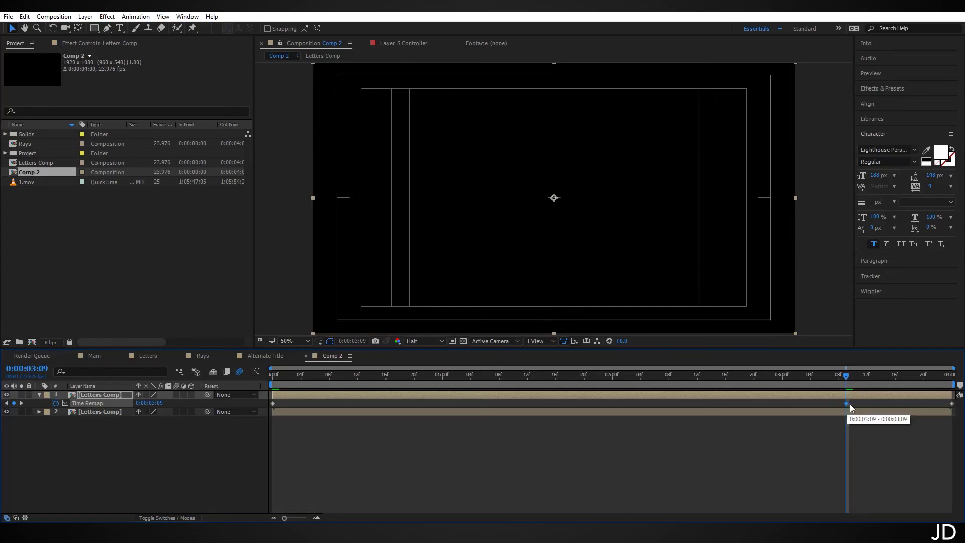
pyautogui.moveTo(849, 403); pyautogui.dragTo(856, 403)
# - Add two more copies, each end keyframe one frame later, reaching 3:07 and 3:08
pyautogui.click(106, 392)
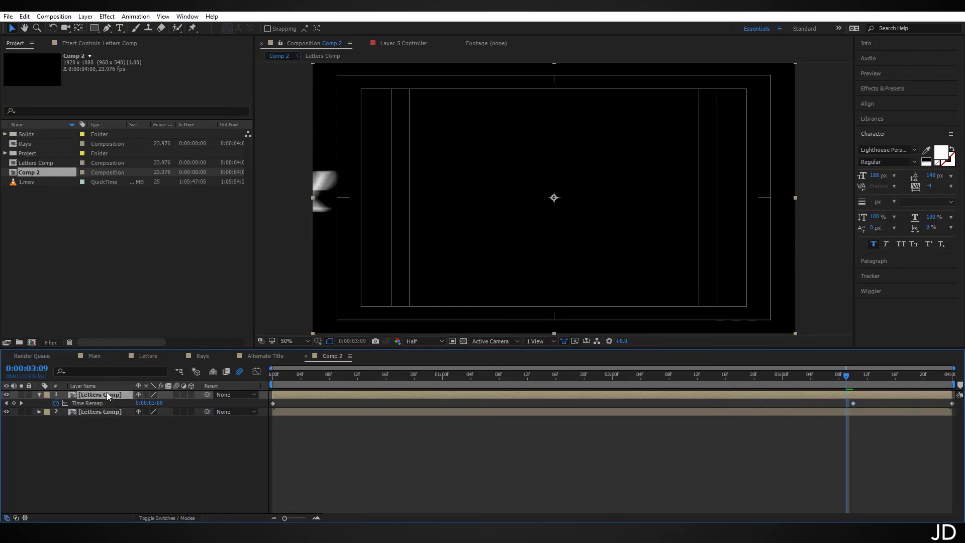
pyautogui.hotkey('ctrl', 'd')
pyautogui.press('u')
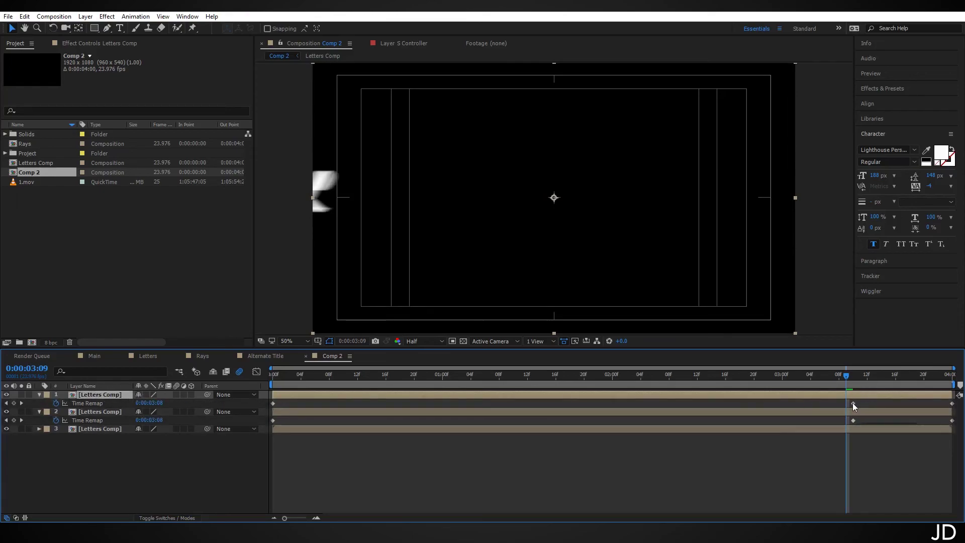
pyautogui.moveTo(852, 403); pyautogui.dragTo(860, 403)
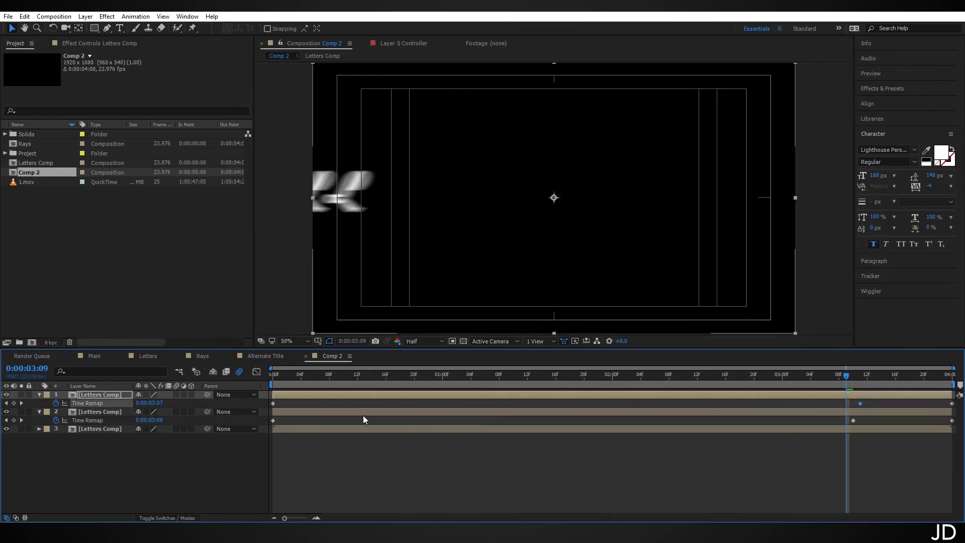
pyautogui.hotkey('ctrl', 'd')
pyautogui.press('u')
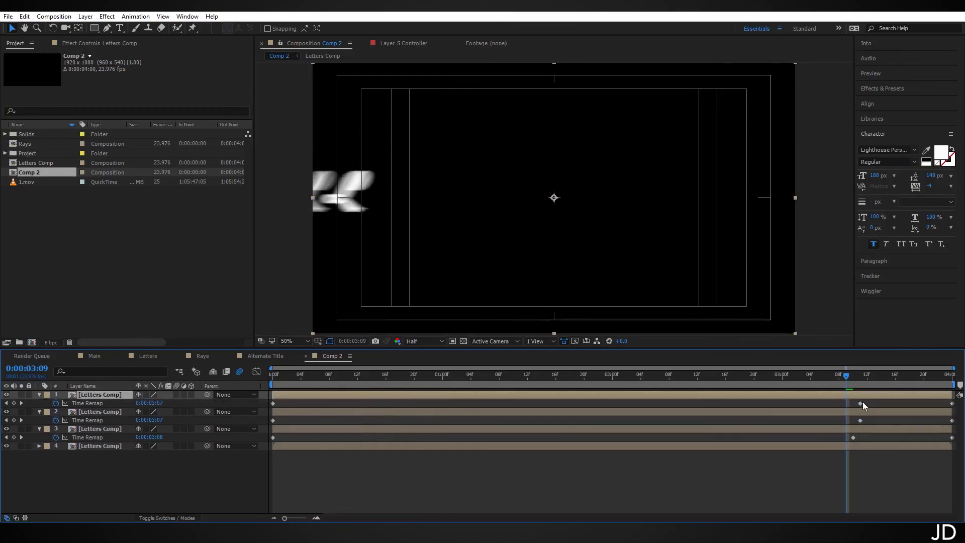
pyautogui.moveTo(860, 403); pyautogui.dragTo(867, 403)
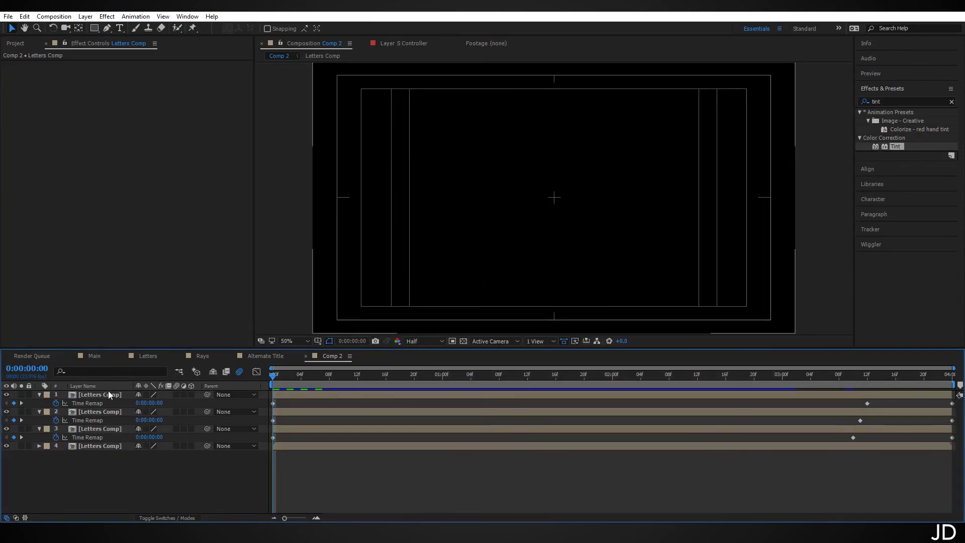
# - Duplicate the top Letters Comp layer twice and reveal the layers' Time Remap keyframes
pyautogui.click(111, 395)
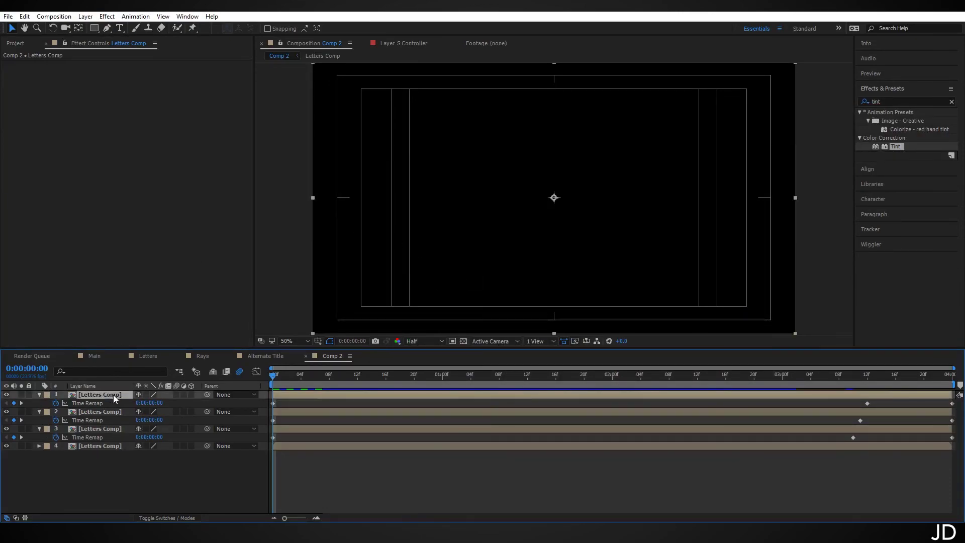
pyautogui.hotkey('ctrl', 'd')
pyautogui.hotkey('ctrl', 'd')
pyautogui.click(92, 412)
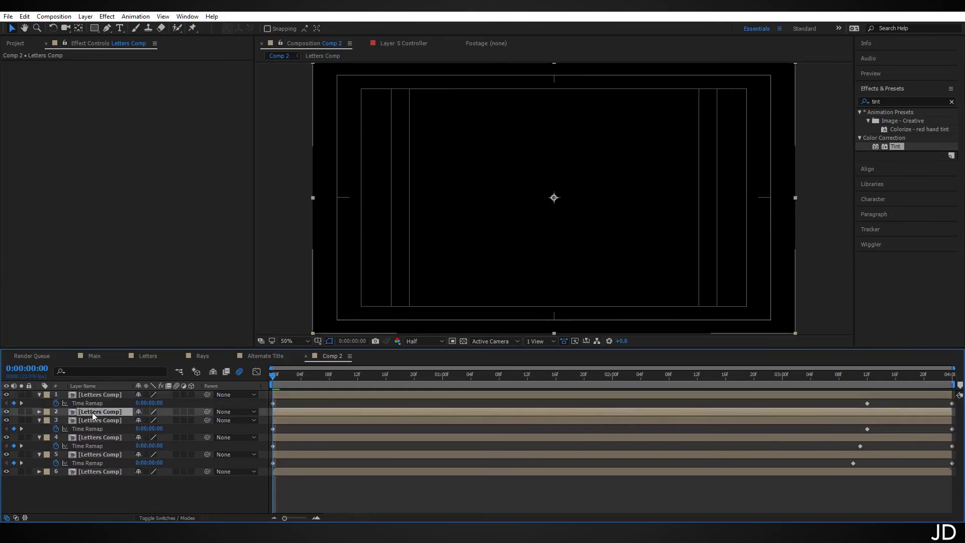
pyautogui.press('u')
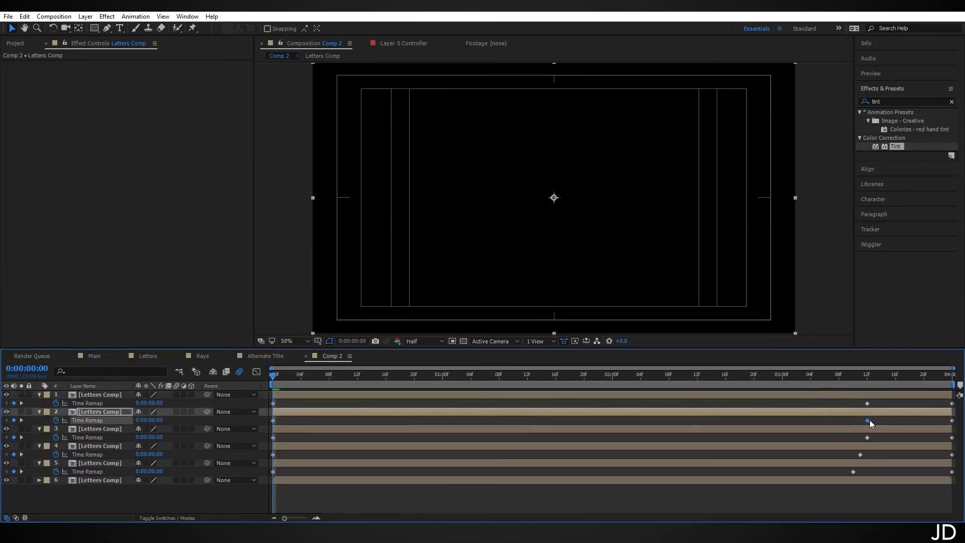
# - Shift the top copy's Time Remap end keyframe later, move layer 6 to the top, and clear the effects search
pyautogui.click(867, 420)
pyautogui.press('Delete')
pyautogui.click(870, 403)
pyautogui.moveTo(871, 402); pyautogui.dragTo(885, 402)
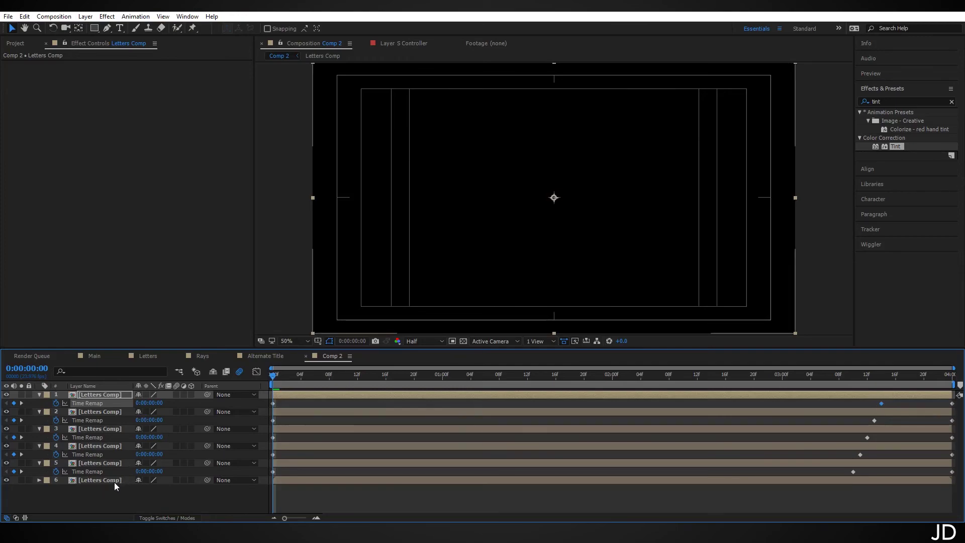
pyautogui.moveTo(111, 481); pyautogui.dragTo(112, 450)
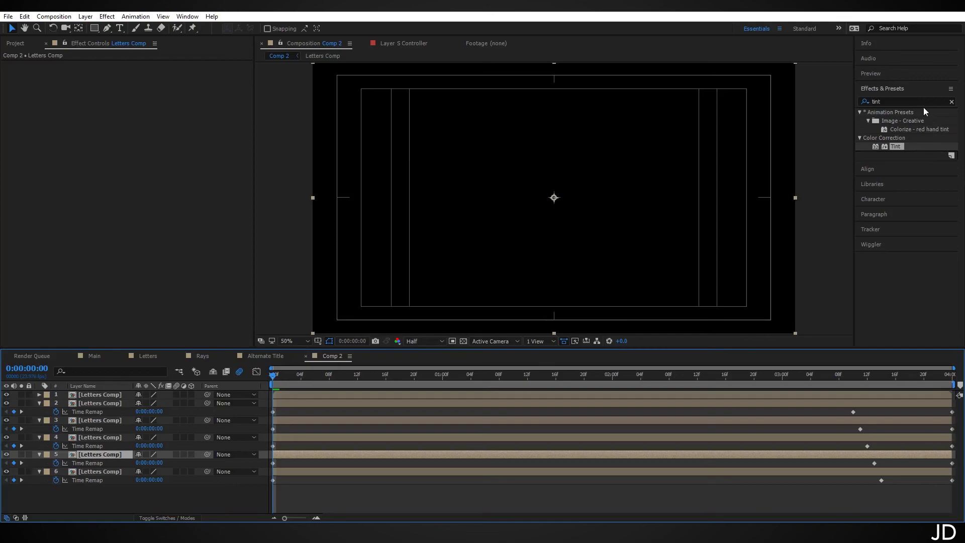
pyautogui.click(951, 102)
# - Apply Tint to a Letters Comp copy with Map White To set to red
pyautogui.click(890, 102)
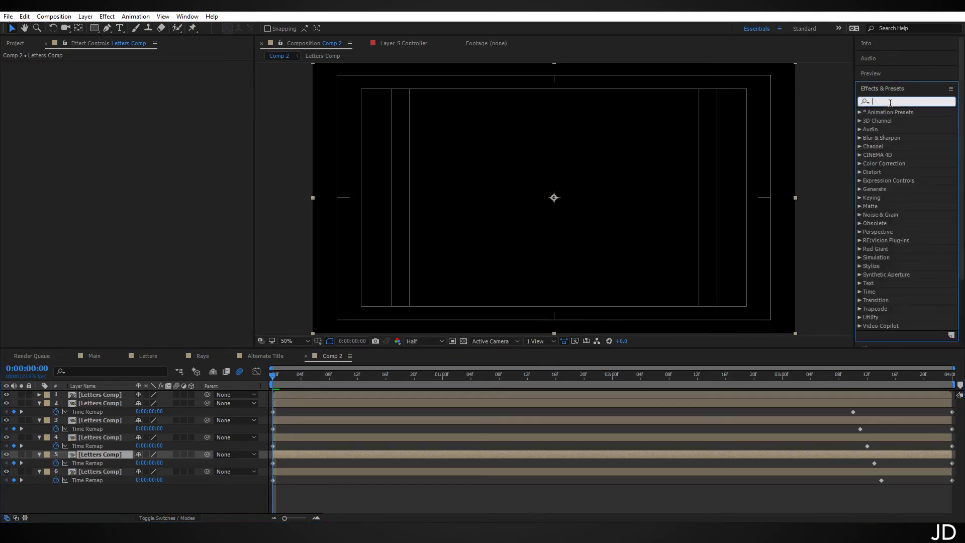
pyautogui.write('tint')
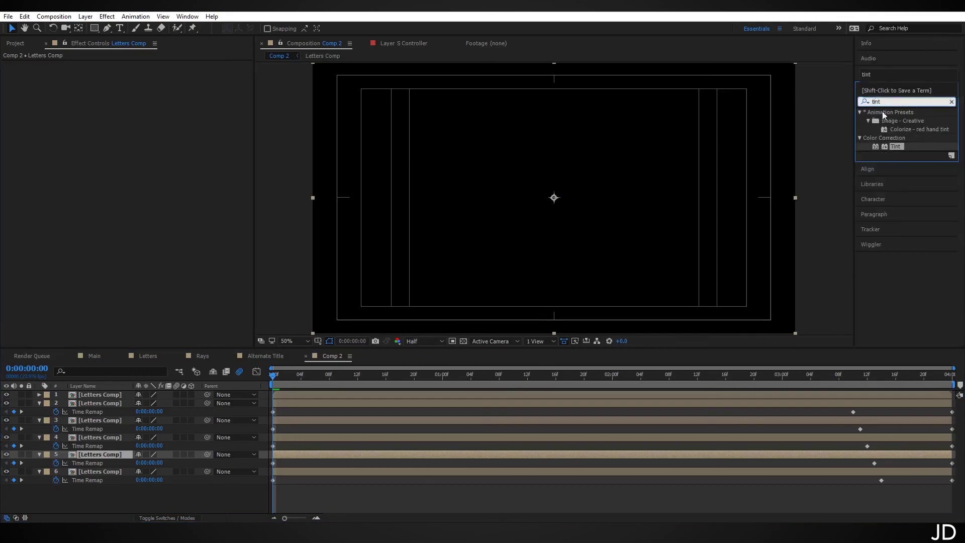
pyautogui.moveTo(897, 145); pyautogui.dragTo(116, 401)
pyautogui.click(140, 81)
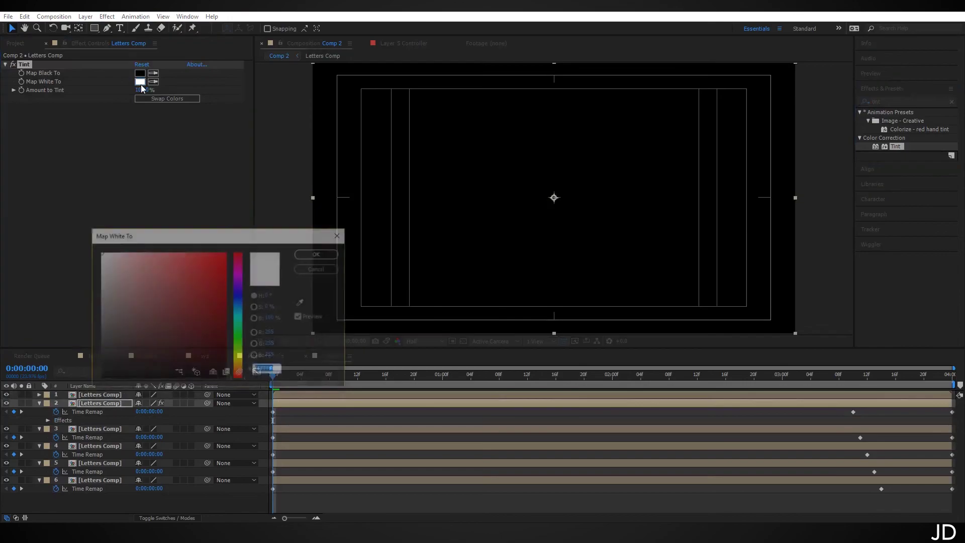
pyautogui.moveTo(225, 304); pyautogui.dragTo(226, 251)
pyautogui.click(319, 253)
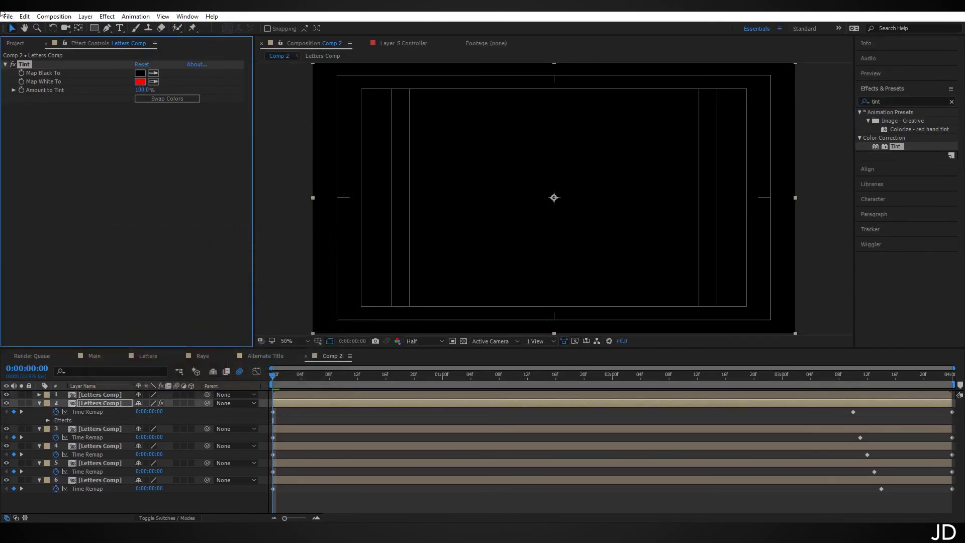
# - Paste the Tint onto layer 3 and change its Map White To colour to pink
pyautogui.click(115, 428)
pyautogui.hotkey('ctrl', 'v')
pyautogui.click(140, 81)
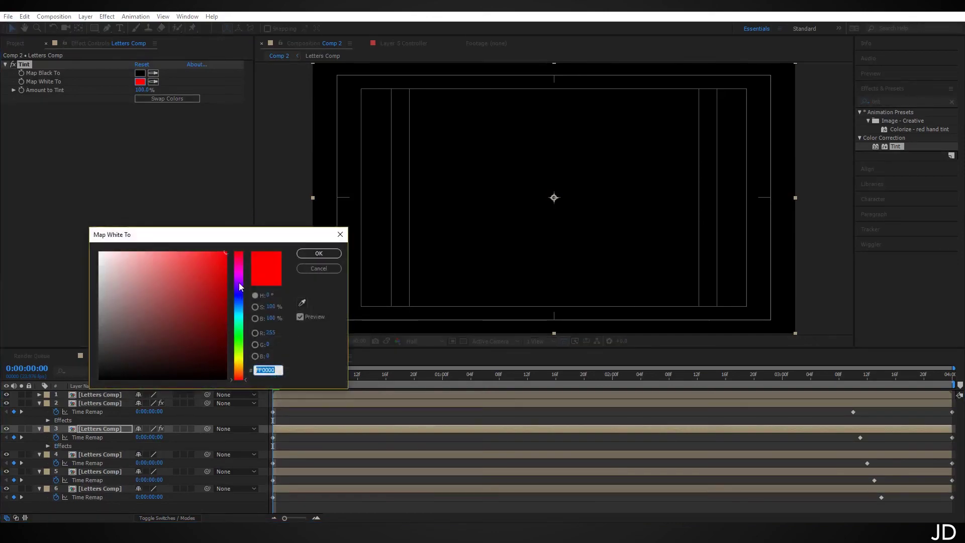
pyautogui.click(240, 264)
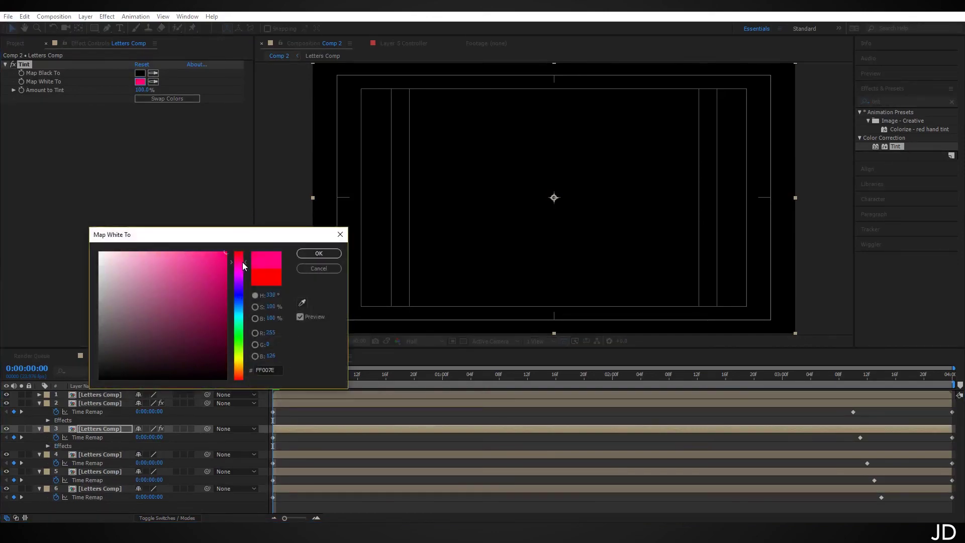
pyautogui.click(334, 255)
# - Paste the Tint onto layer 4 with a magenta Map White To colour
pyautogui.click(111, 453)
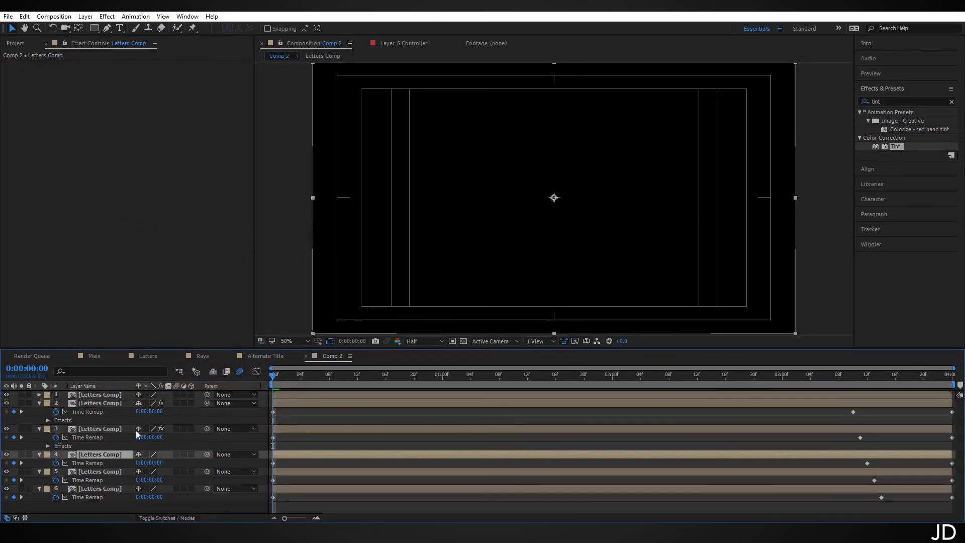
pyautogui.hotkey('ctrl', 'v')
pyautogui.click(139, 82)
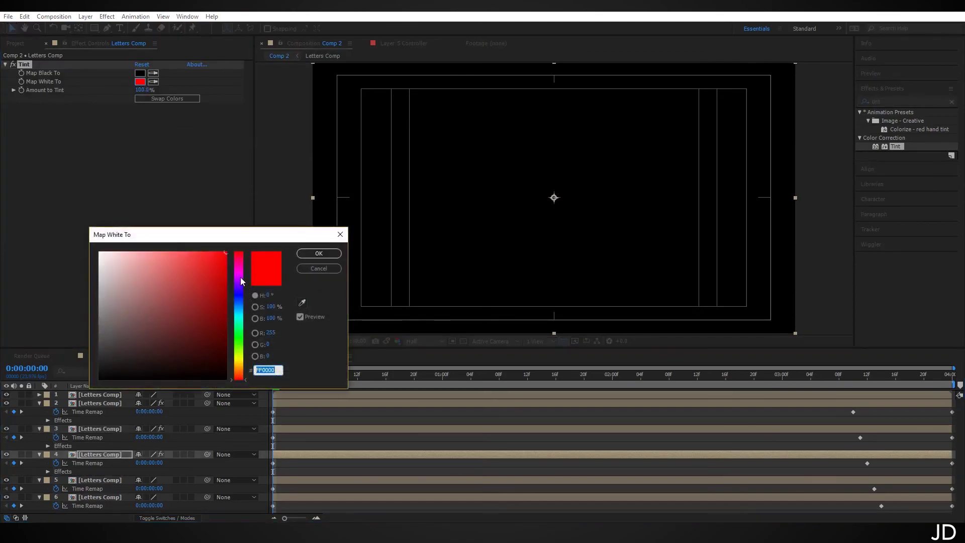
pyautogui.moveTo(240, 281); pyautogui.dragTo(241, 272)
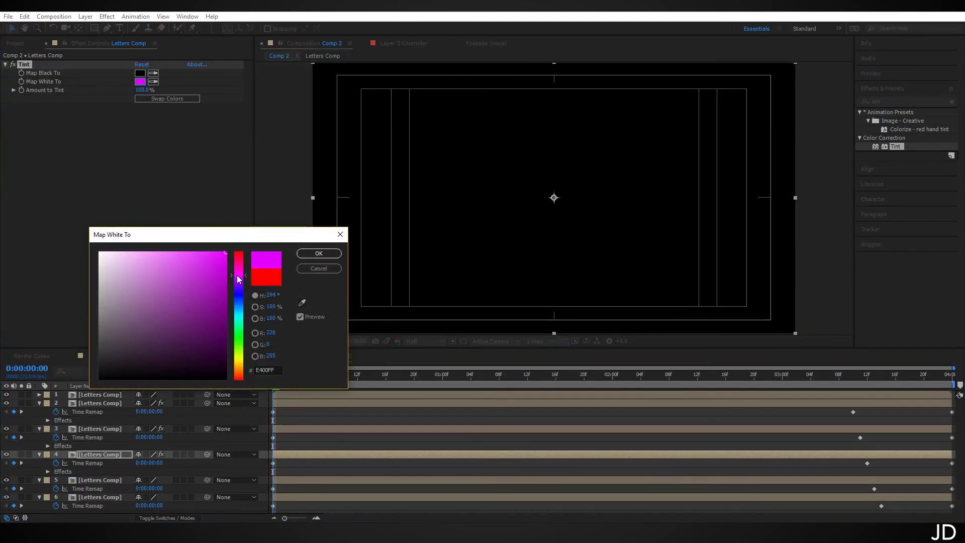
pyautogui.click(319, 253)
# - Paste the Tint onto layer 5 with a blue-violet Map White To colour
pyautogui.click(100, 479)
pyautogui.hotkey('ctrl', 'v')
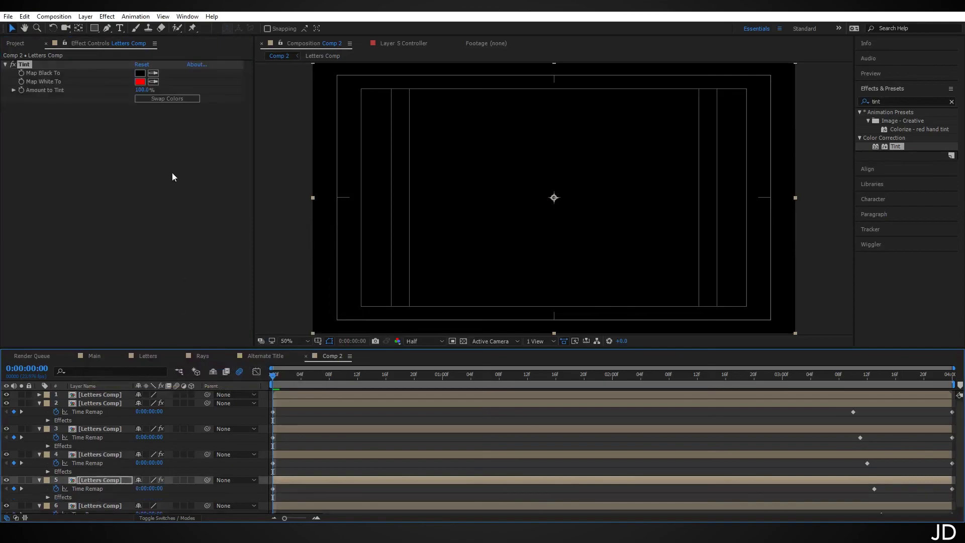
pyautogui.click(140, 82)
pyautogui.click(242, 290)
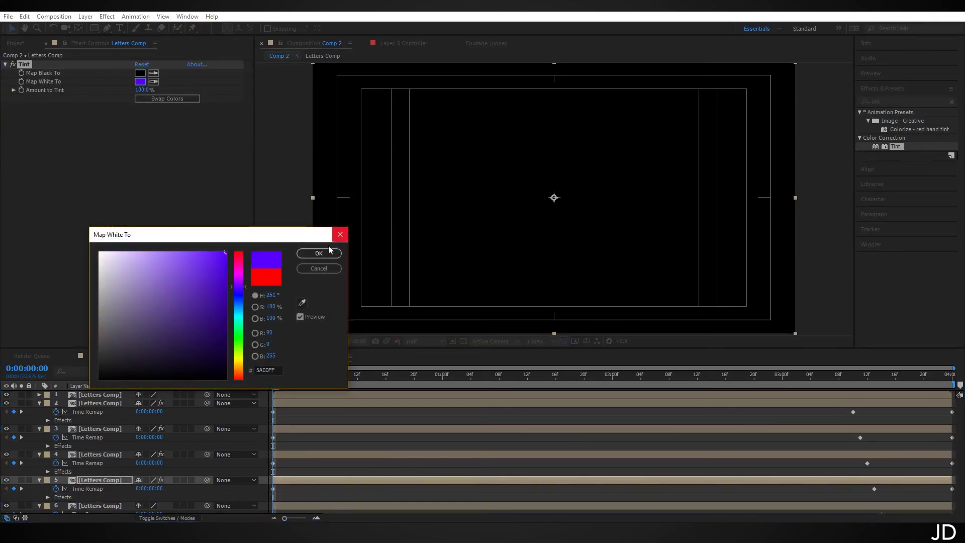
pyautogui.click(341, 234)
# - Paste the Tint onto layer 6 with a light-blue Map White To colour, then collapse all layers
pyautogui.click(101, 505)
pyautogui.hotkey('ctrl', 'v')
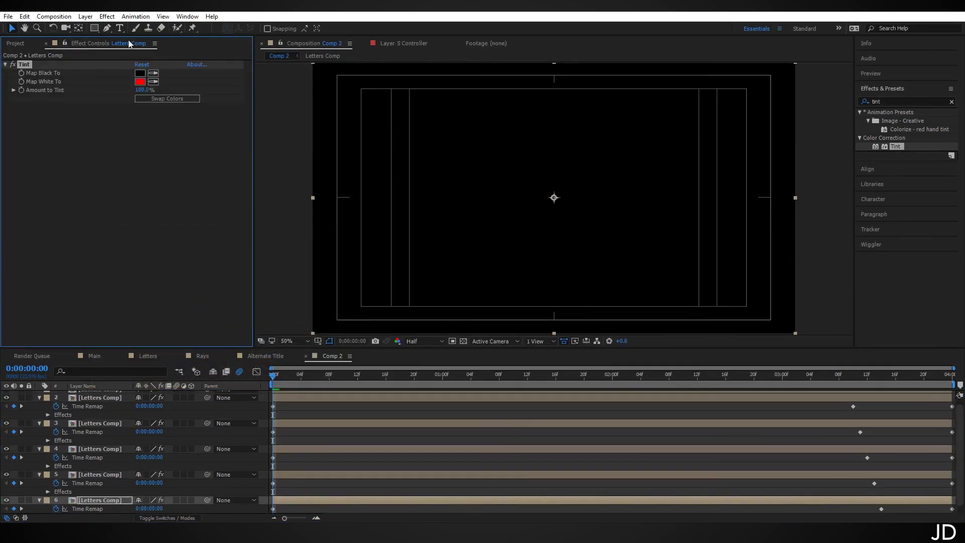
pyautogui.click(140, 82)
pyautogui.click(240, 290)
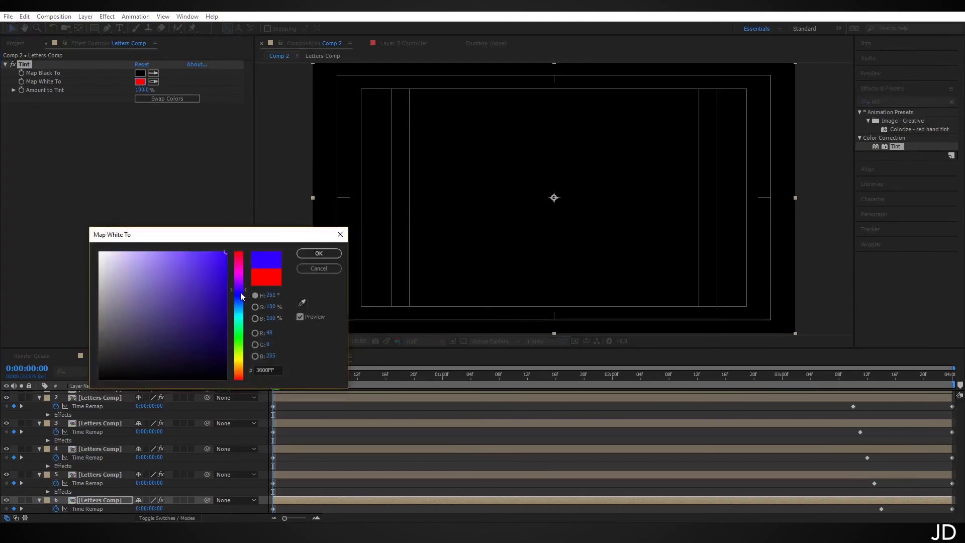
pyautogui.click(240, 309)
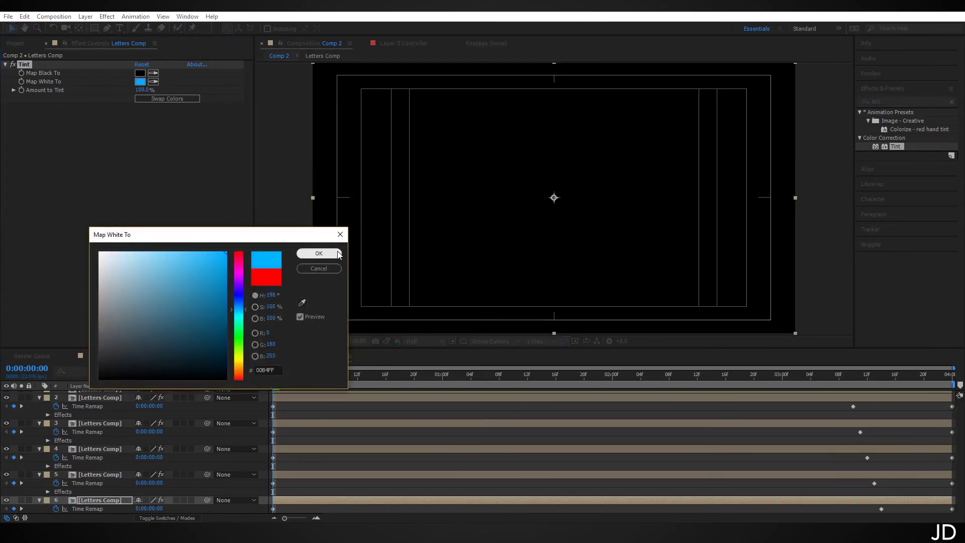
pyautogui.click(319, 253)
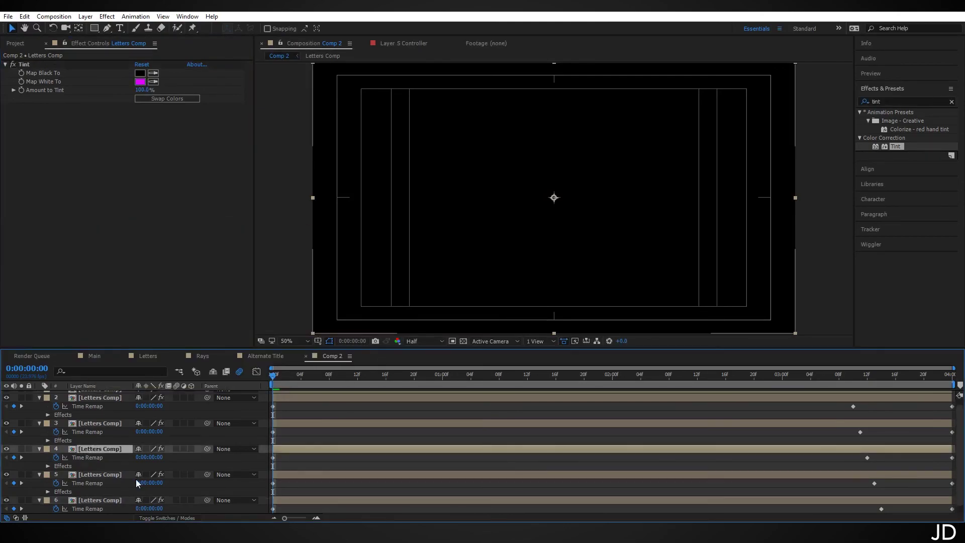
pyautogui.click(39, 423)
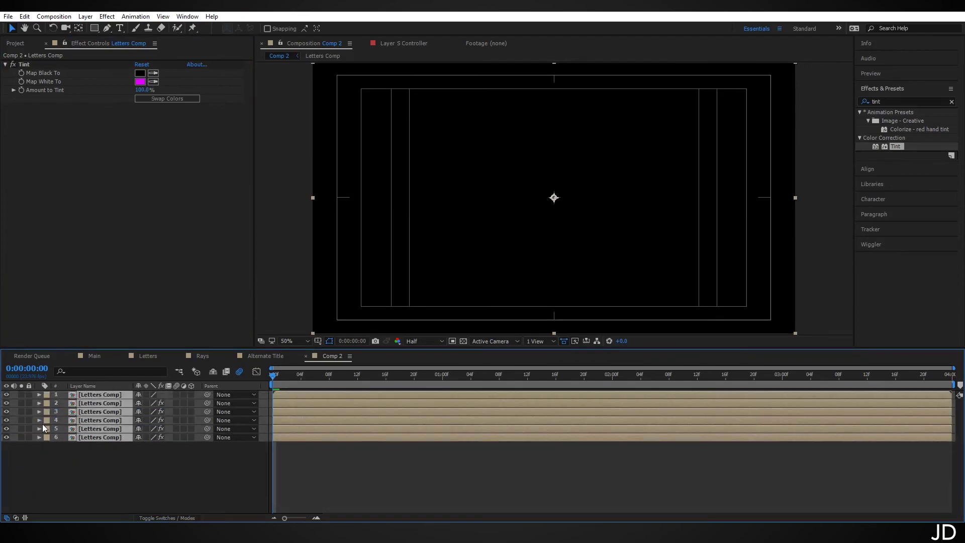
# - Preview Comp 2, then park the time indicator at 0:00:01:20 where the coloured letters are formed
pyautogui.click(126, 459)
pyautogui.press('space')
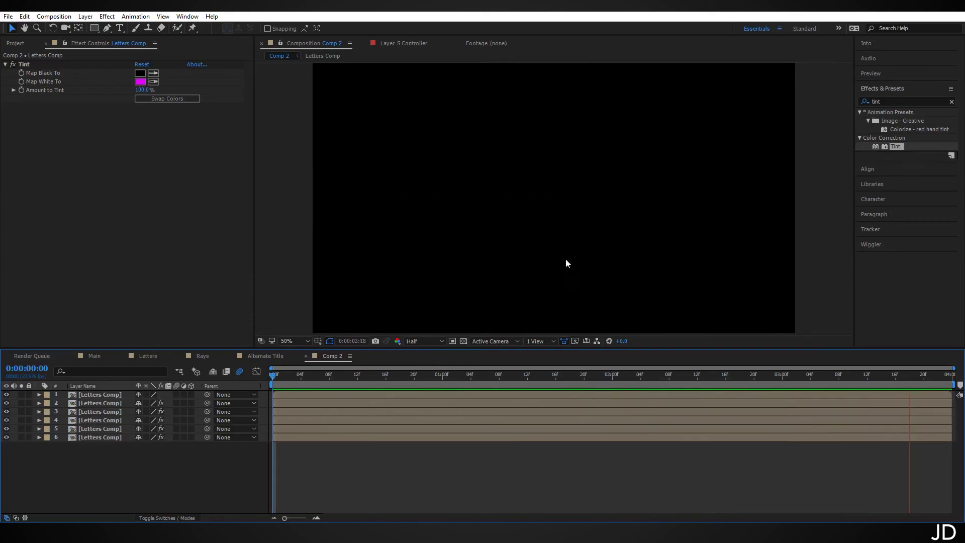
pyautogui.press('space')
pyautogui.click(308, 381)
pyautogui.moveTo(313, 383); pyautogui.dragTo(808, 376)
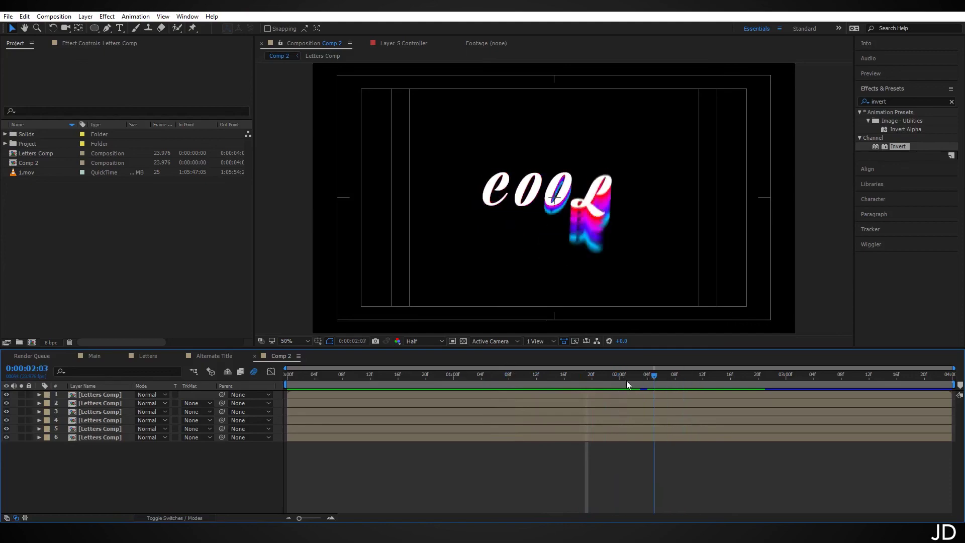
pyautogui.moveTo(627, 385); pyautogui.dragTo(592, 394)
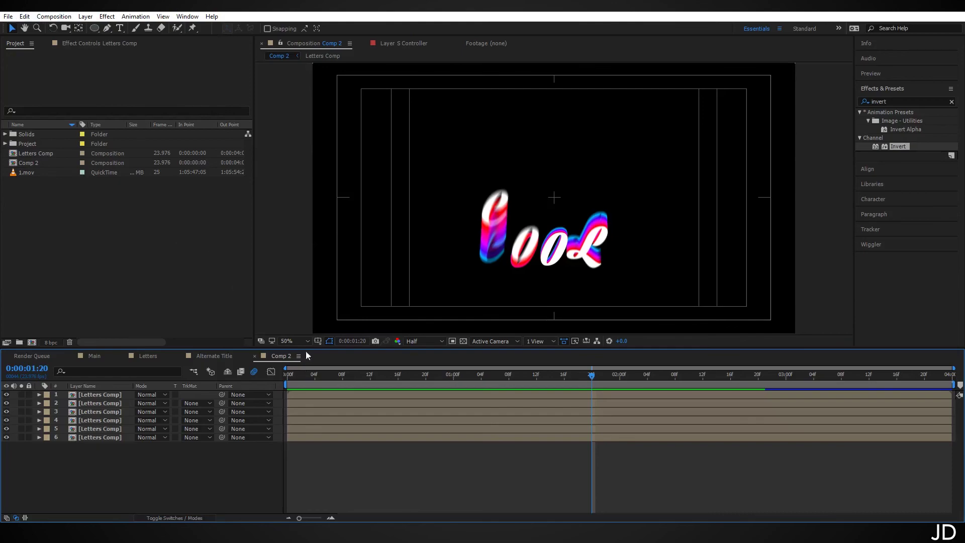
# - Duplicate Comp 2 and rename the copy to 'Light Rays' in Composition Settings
pyautogui.click(38, 162)
pyautogui.hotkey('ctrl', 'd')
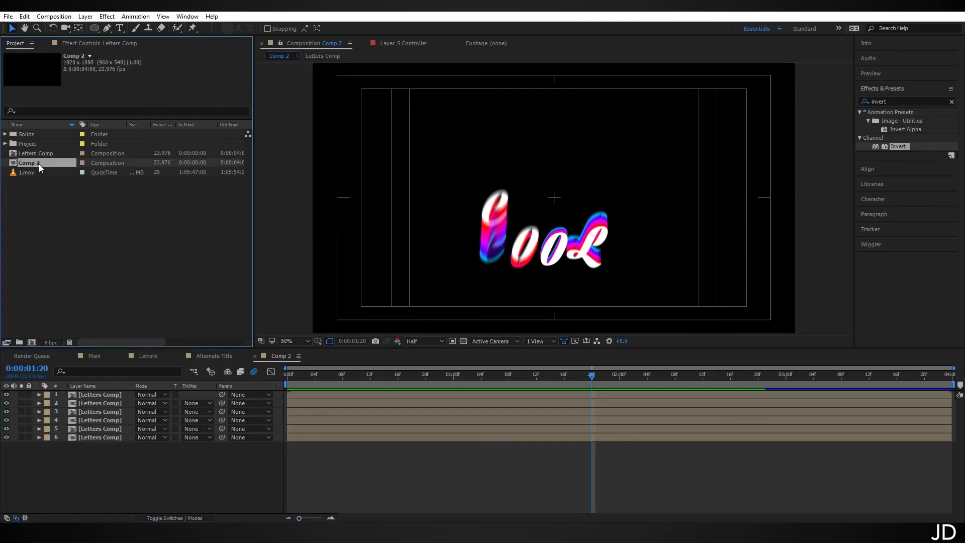
pyautogui.doubleClick(49, 164)
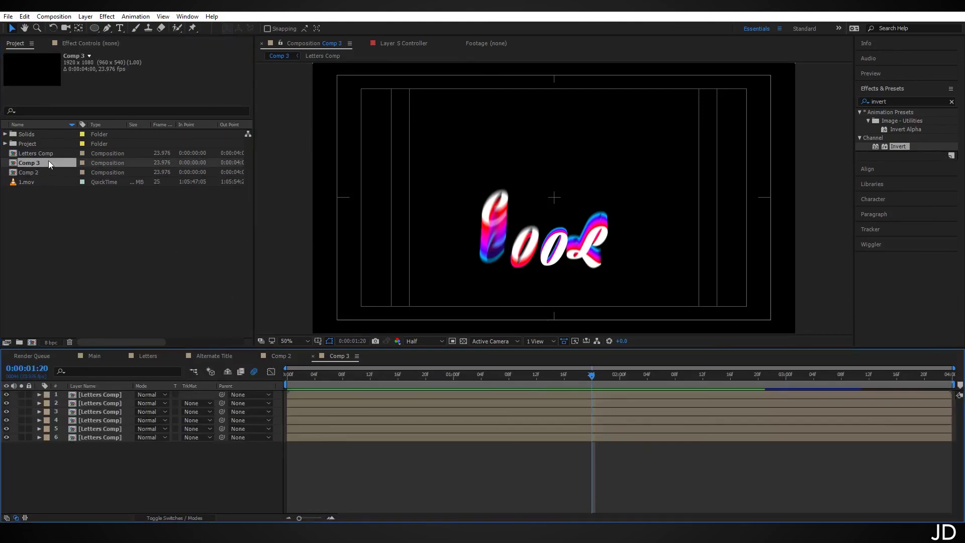
pyautogui.rightClick(333, 350)
pyautogui.click(434, 166)
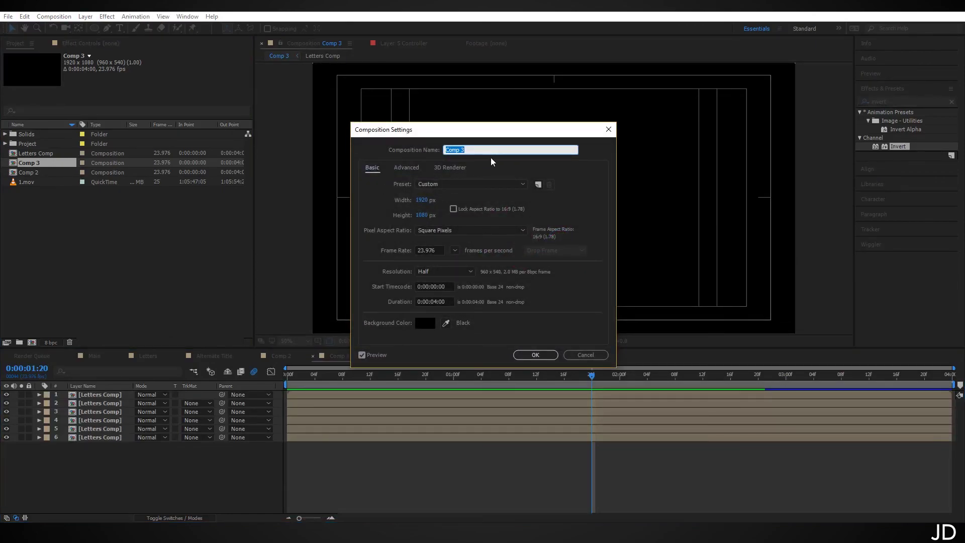
pyautogui.write('Light Rays')
pyautogui.press('Return')
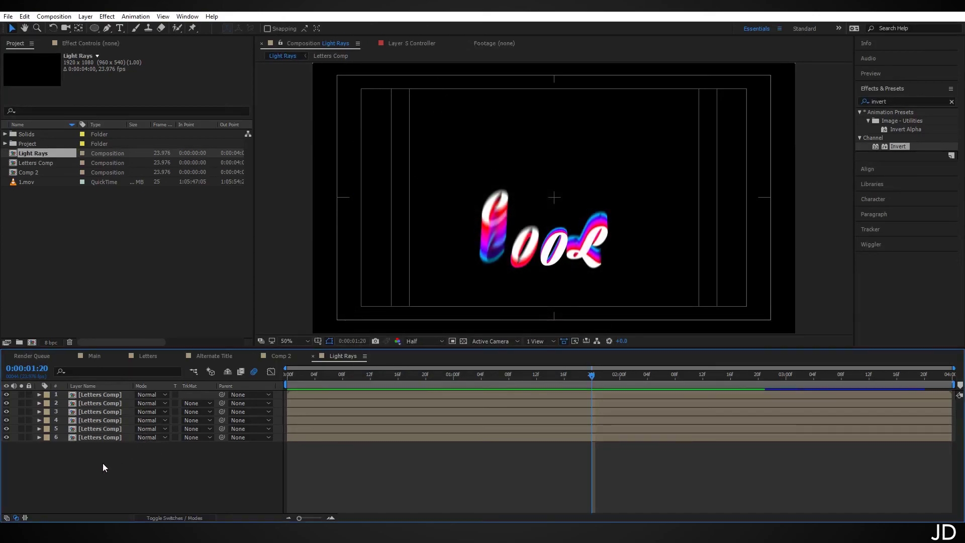
# - Pre-compose all six Letters Comp layers into a single comp named Matte
pyautogui.moveTo(111, 465); pyautogui.dragTo(116, 390)
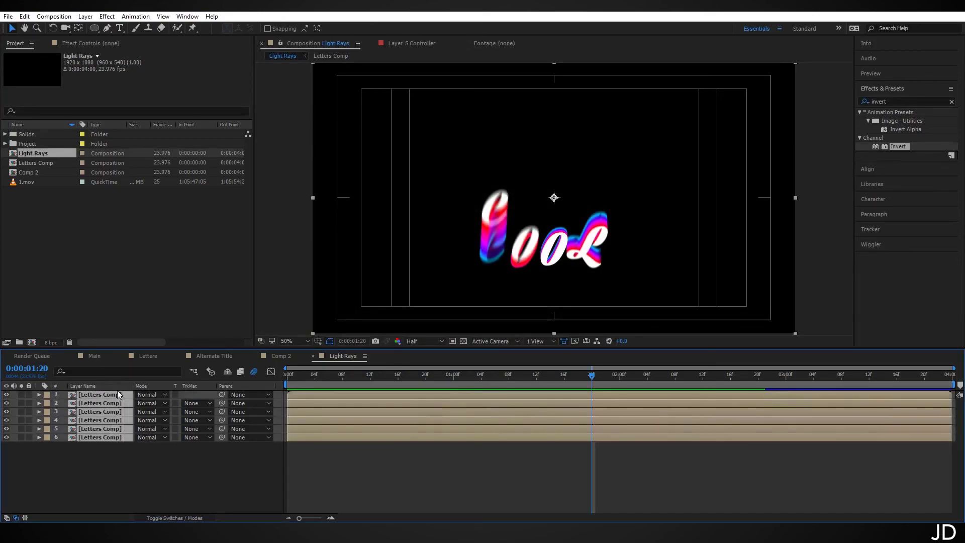
pyautogui.hotkey('ctrl', 'shift', 'c')
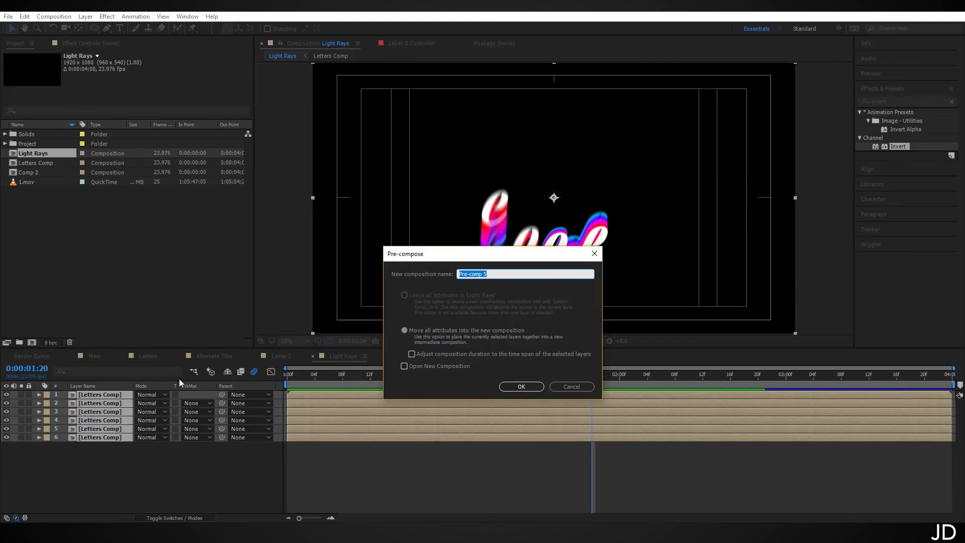
pyautogui.write('Matte')
pyautogui.press('Return')
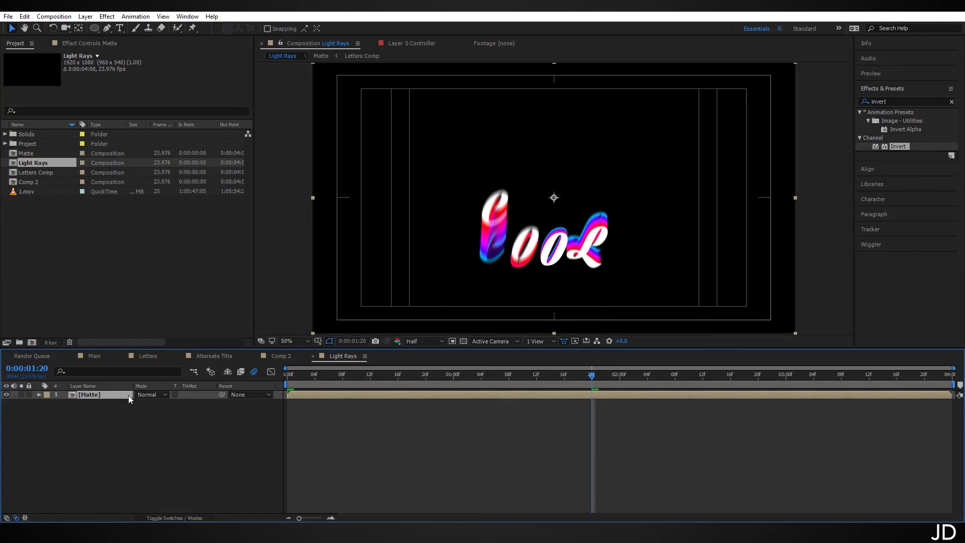
# - Apply Tint to the Matte layer with Map Black To set to white
pyautogui.doubleClick(905, 102)
pyautogui.write('tint')
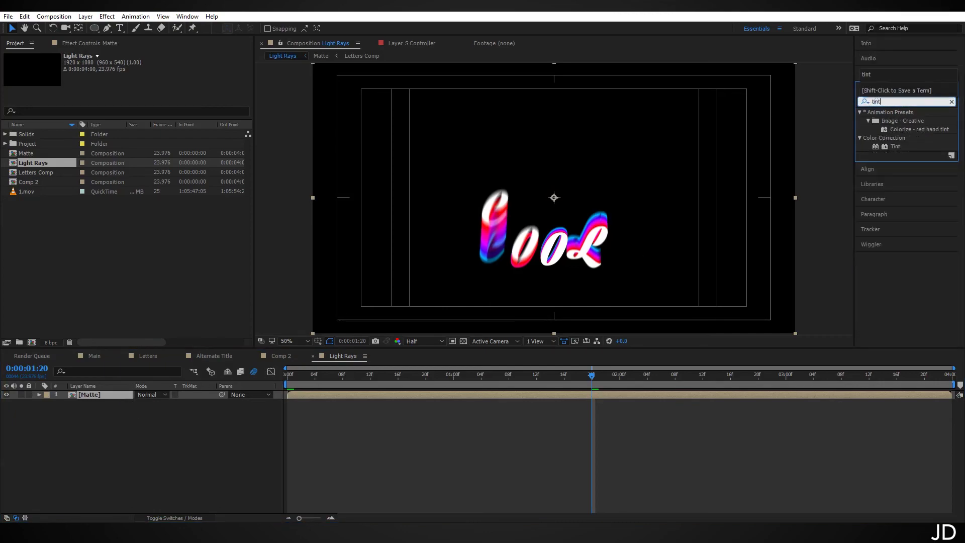
pyautogui.moveTo(895, 147); pyautogui.dragTo(120, 395)
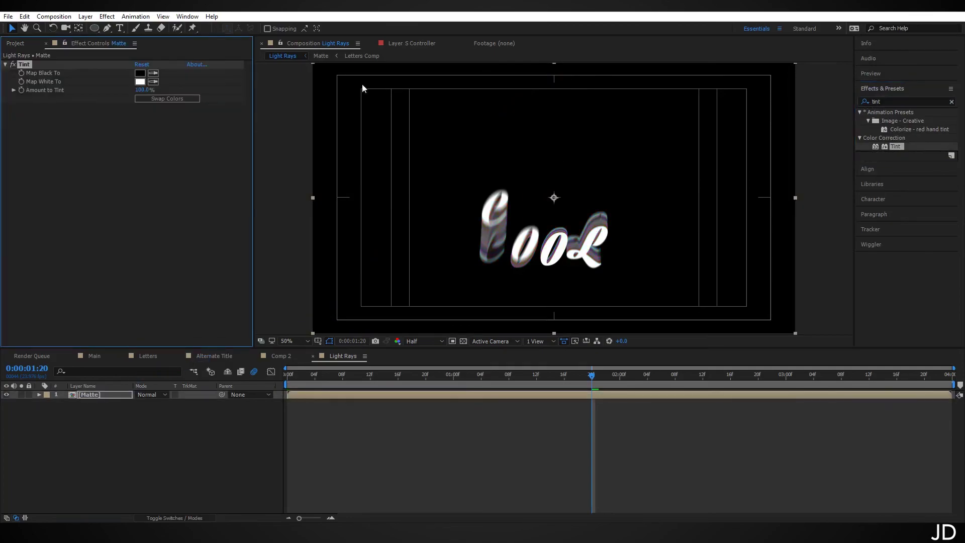
pyautogui.click(139, 72)
pyautogui.moveTo(130, 282); pyautogui.dragTo(18, 187)
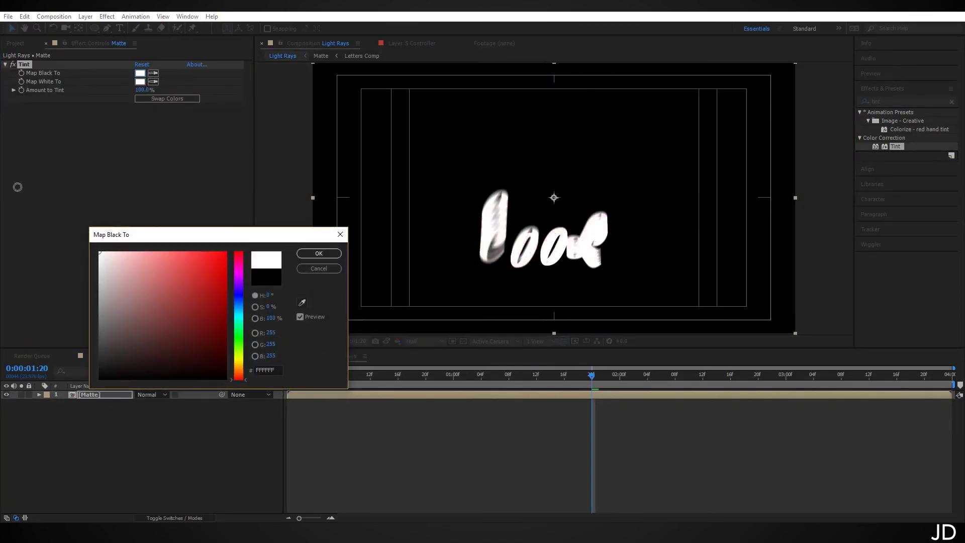
pyautogui.click(318, 253)
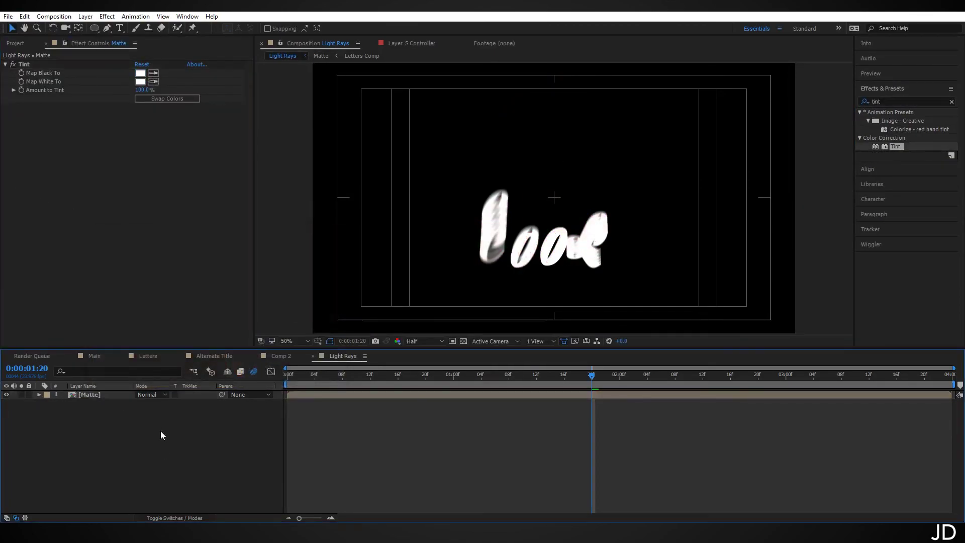
# - Create a black solid layer and place it below the Matte layer
pyautogui.hotkey('ctrl', 'y')
pyautogui.click(367, 447)
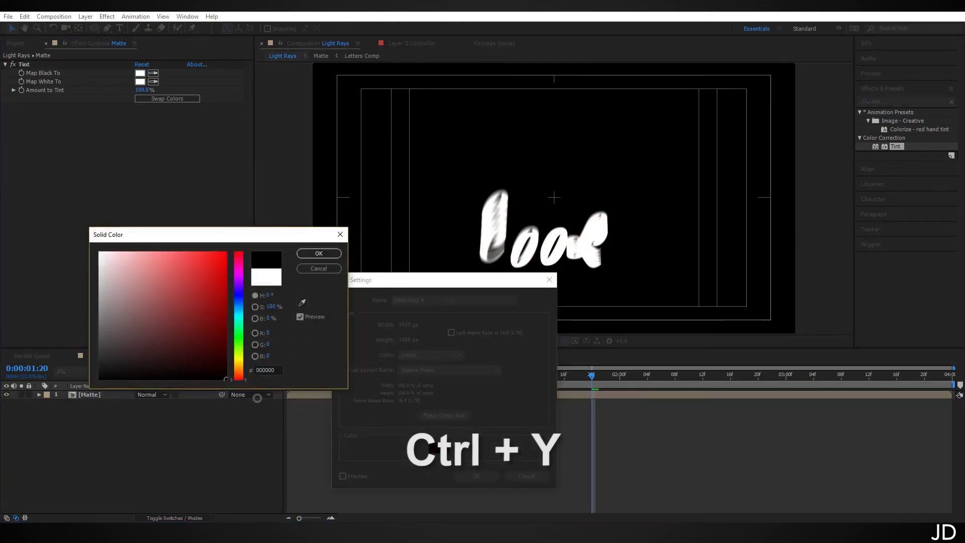
pyautogui.click(318, 254)
pyautogui.click(477, 476)
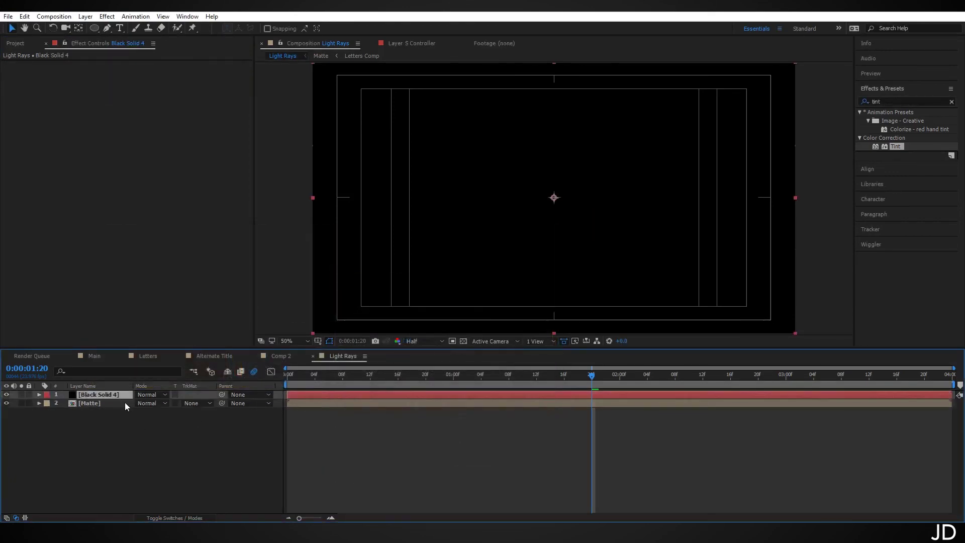
pyautogui.moveTo(123, 399); pyautogui.dragTo(128, 420)
pyautogui.click(155, 432)
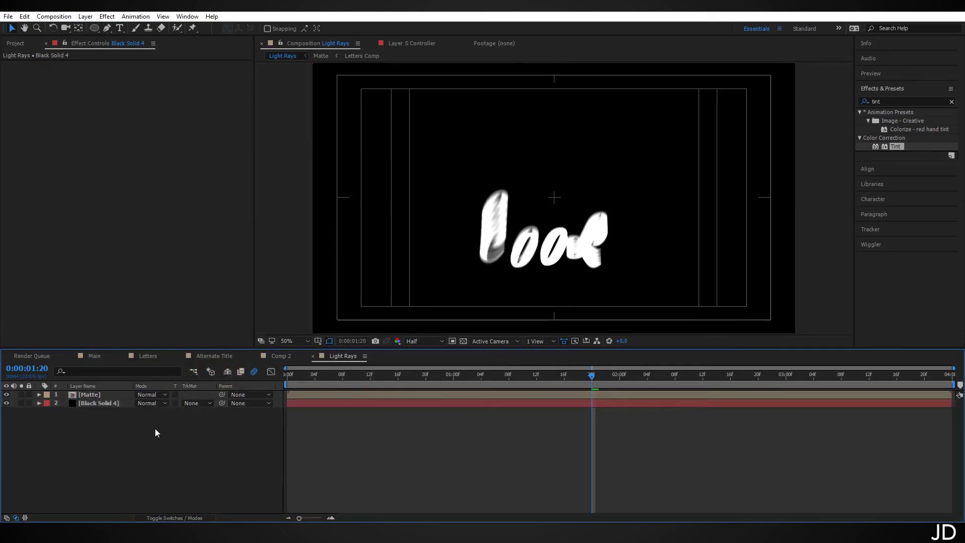
pyautogui.click(82, 17)
# - Add an adjustment layer with CC Radial Fast Blur, centre just above the letters, Amount 100
pyautogui.click(241, 94)
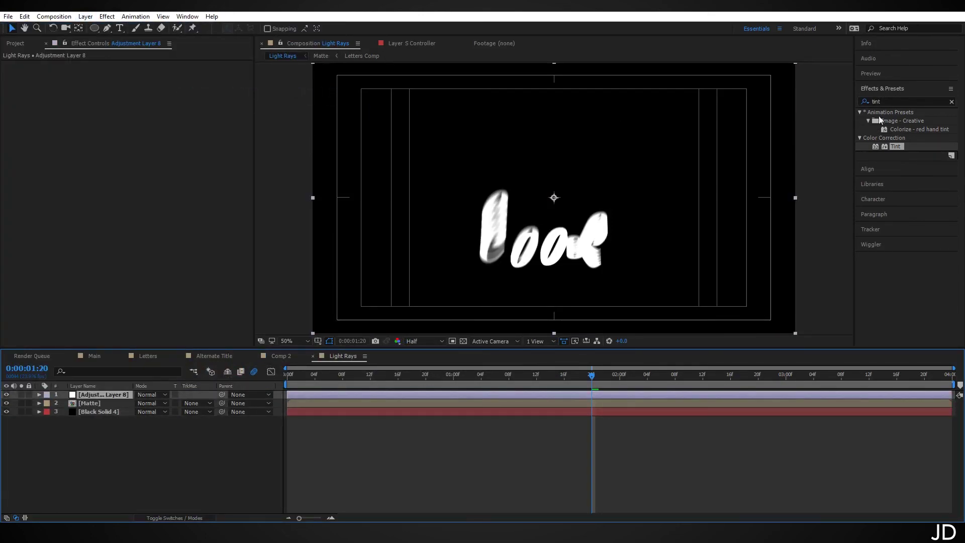
pyautogui.click(897, 100)
pyautogui.write('cc ')
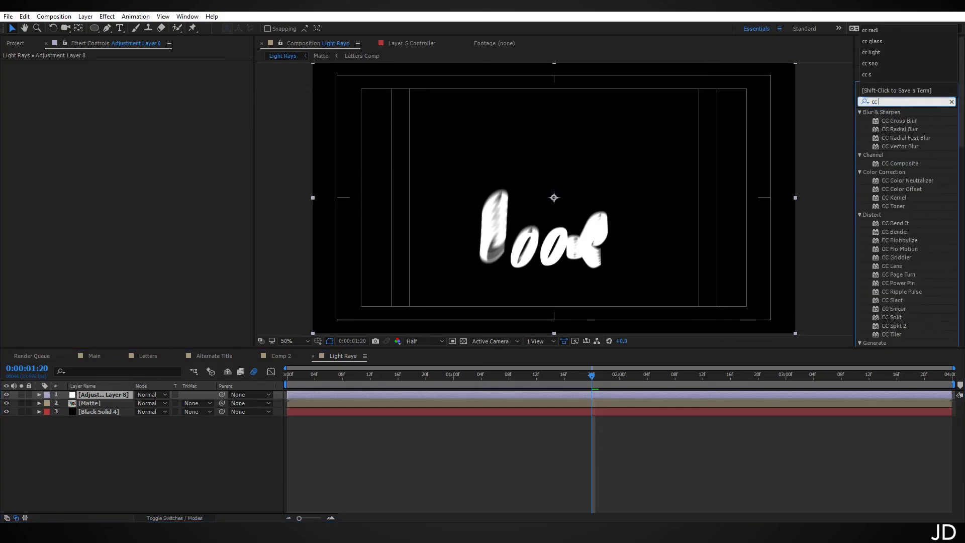
pyautogui.write('radia')
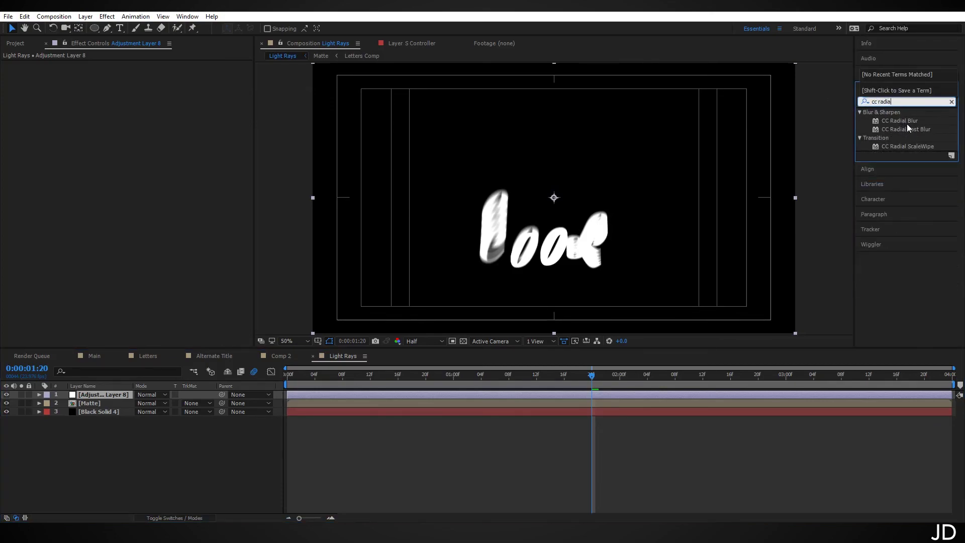
pyautogui.moveTo(907, 129); pyautogui.dragTo(120, 394)
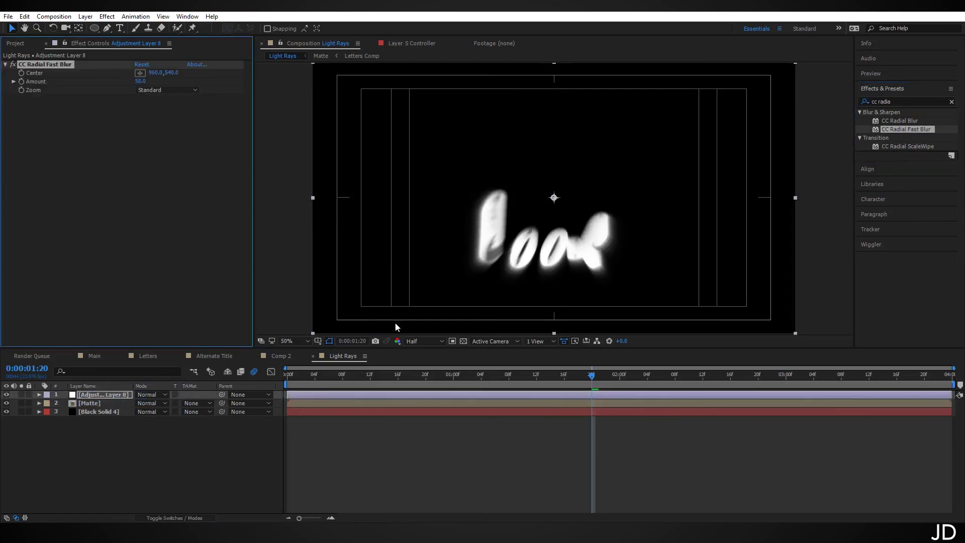
pyautogui.click(141, 73)
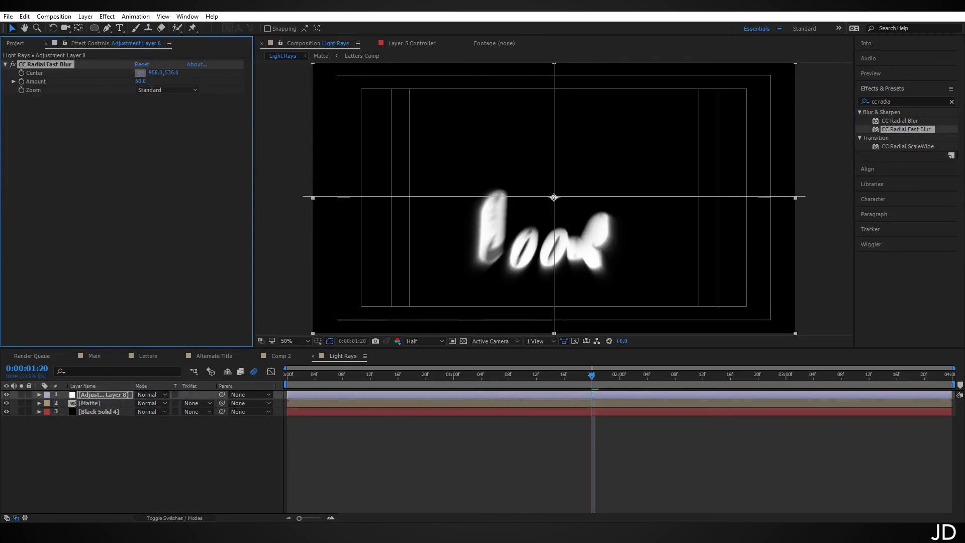
pyautogui.click(553, 190)
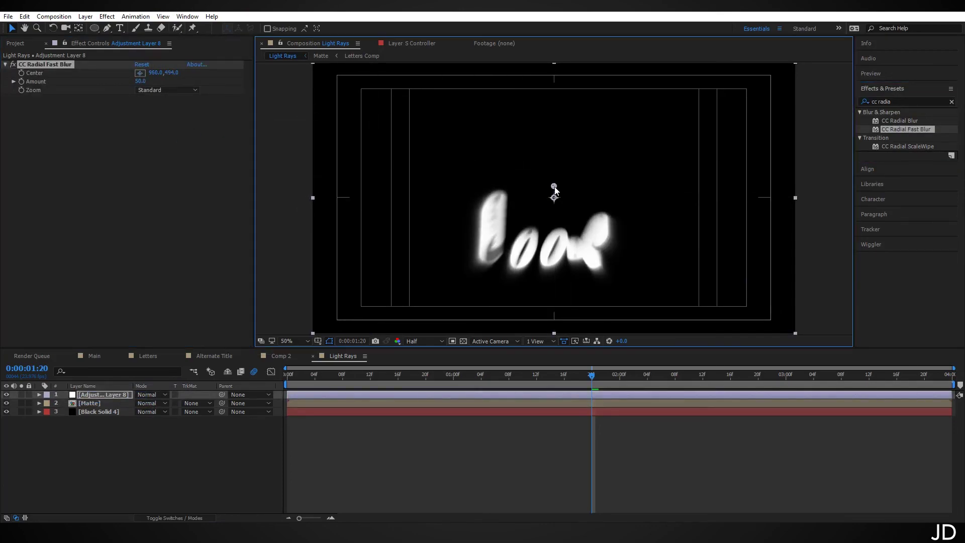
pyautogui.moveTo(146, 81); pyautogui.dragTo(195, 81)
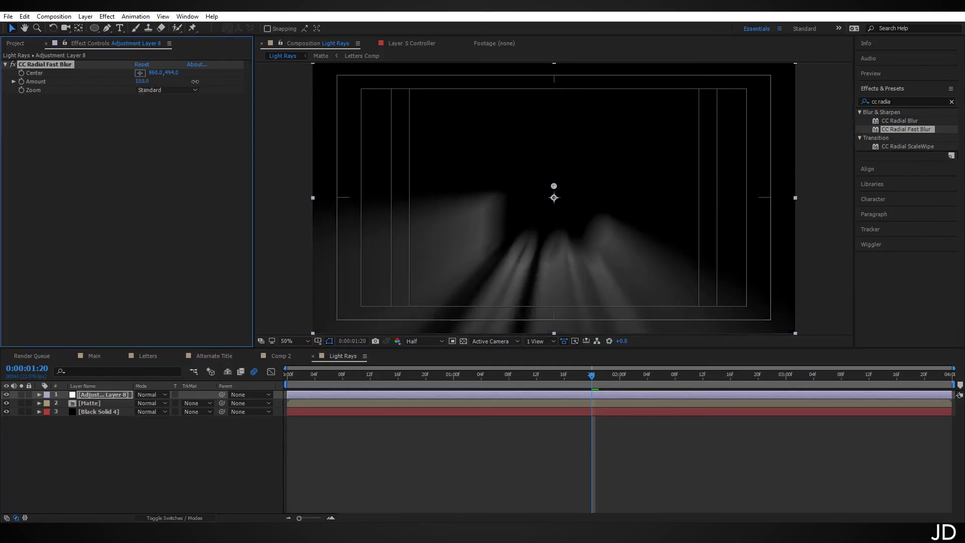
pyautogui.click(281, 355)
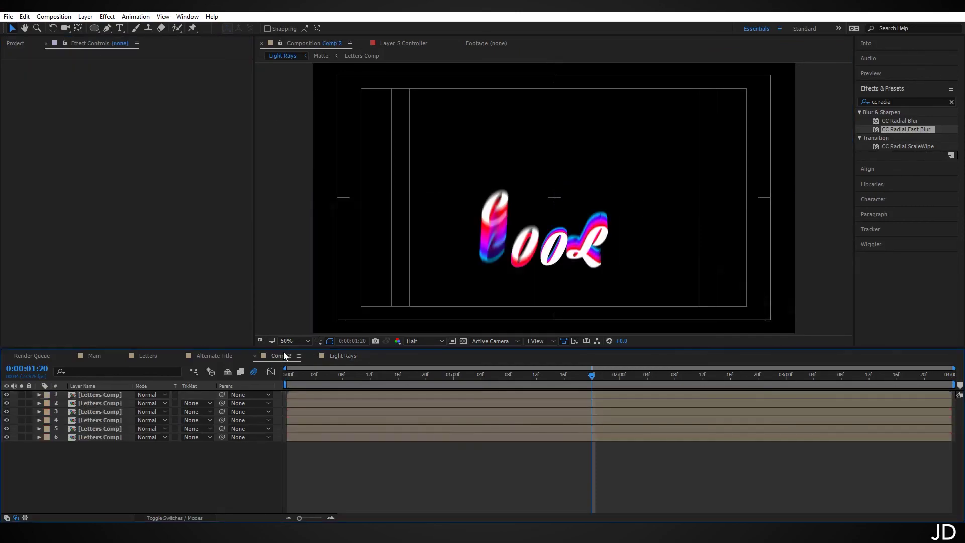
# - Place the Light Rays comp on top of Comp 2 in Screen mode at 50% opacity
pyautogui.click(13, 43)
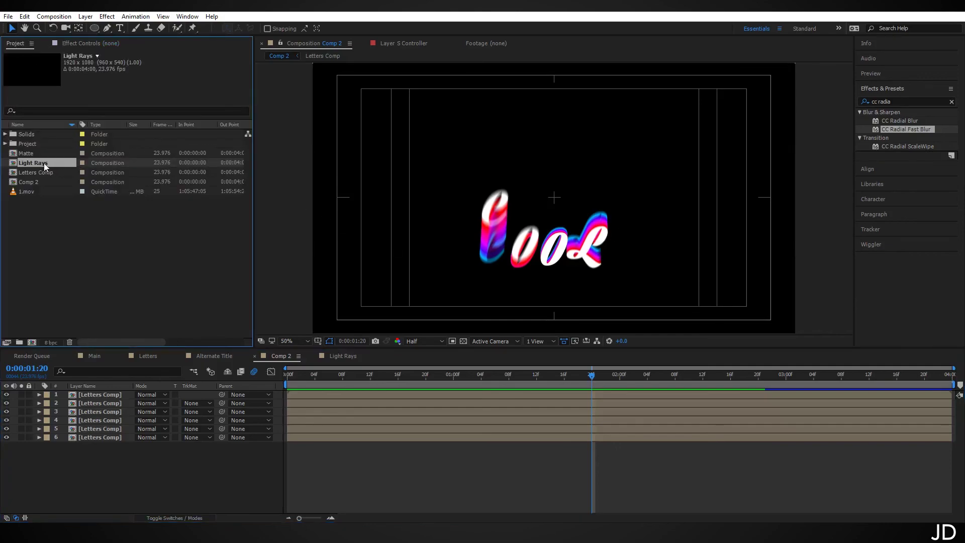
pyautogui.moveTo(44, 163); pyautogui.dragTo(117, 395)
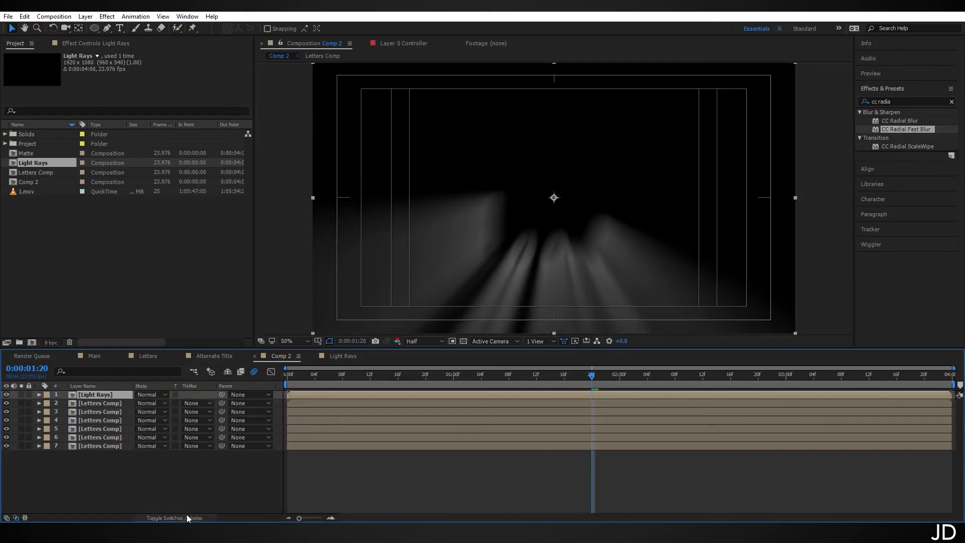
pyautogui.click(158, 395)
pyautogui.click(195, 211)
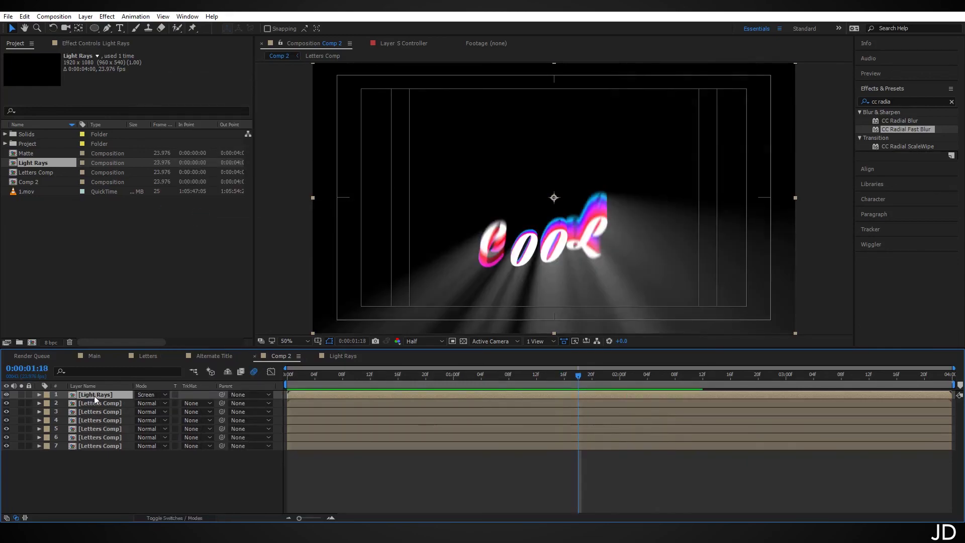
pyautogui.press('t')
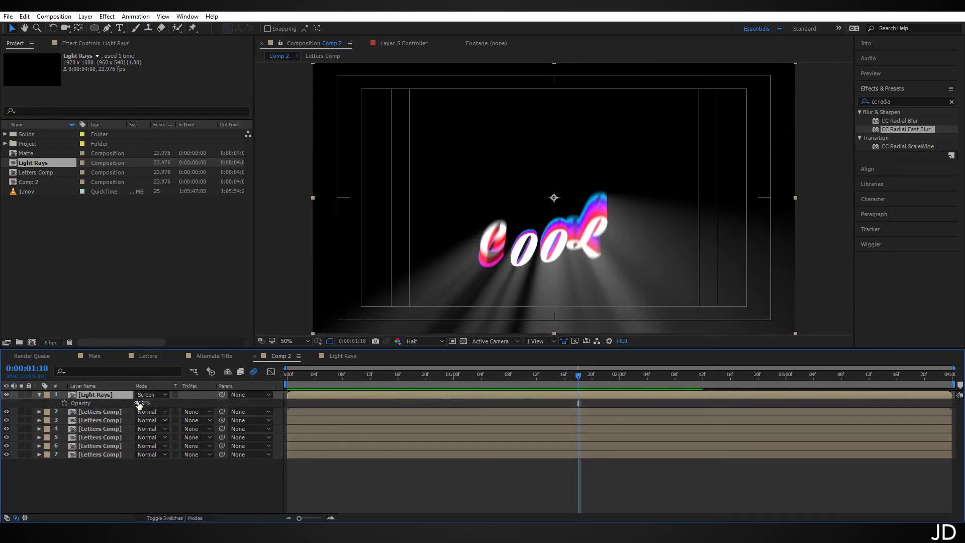
pyautogui.click(143, 403)
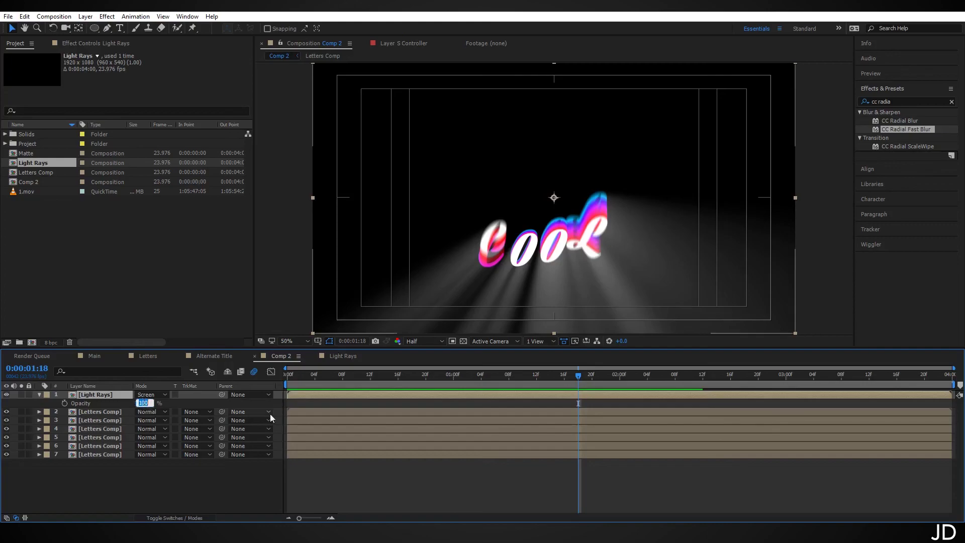
pyautogui.write('50')
pyautogui.press('Return')
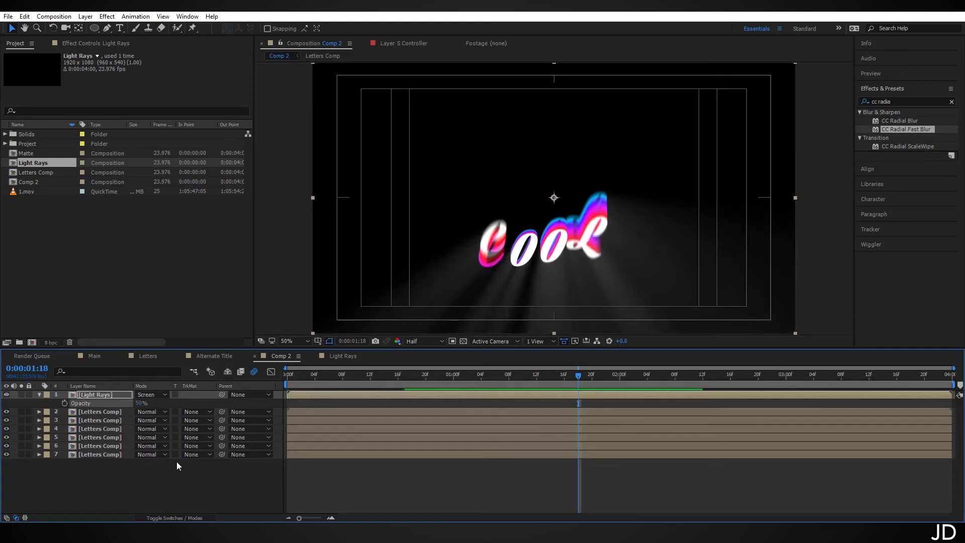
# - Tint the Light Rays layer with Map White To blue 0078FF and scrub to check the rays
pyautogui.click(910, 102)
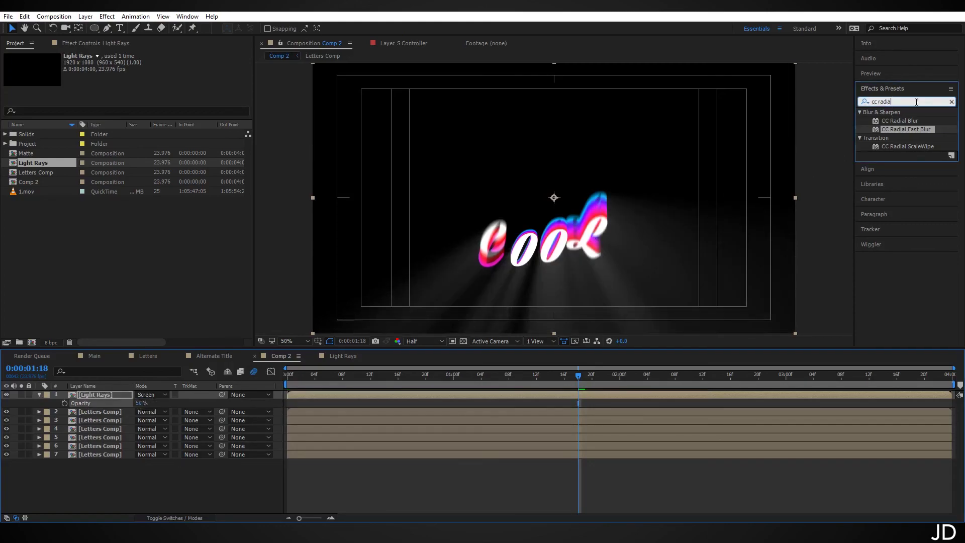
pyautogui.write('tint')
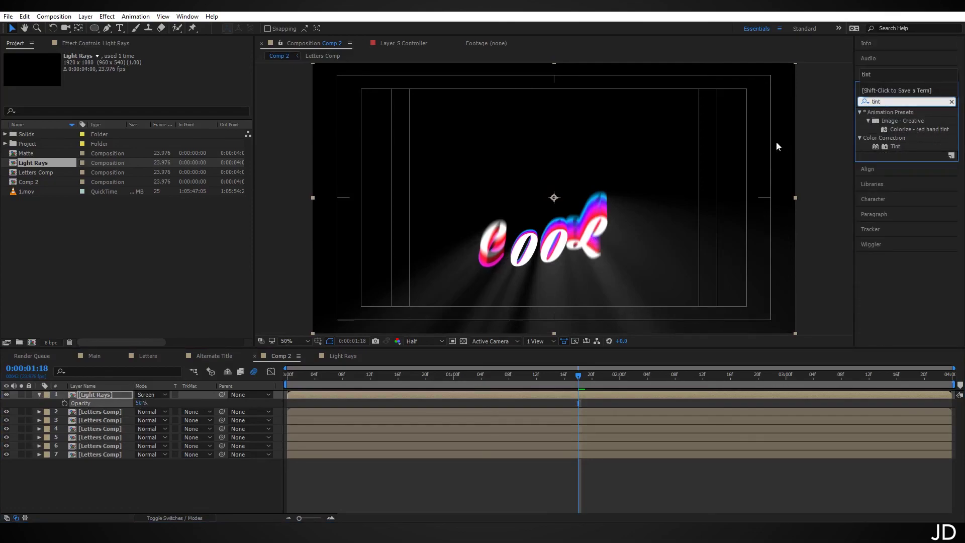
pyautogui.moveTo(889, 147); pyautogui.dragTo(135, 398)
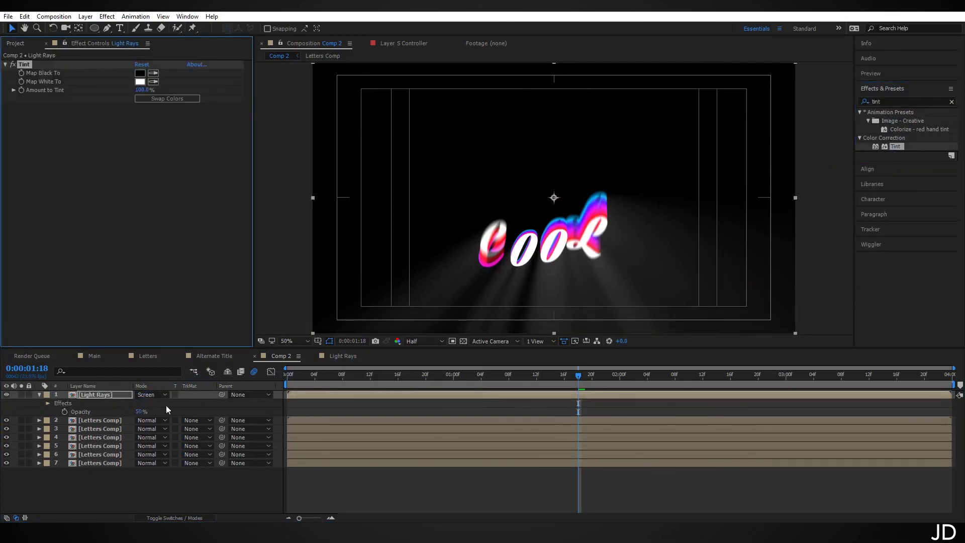
pyautogui.click(140, 83)
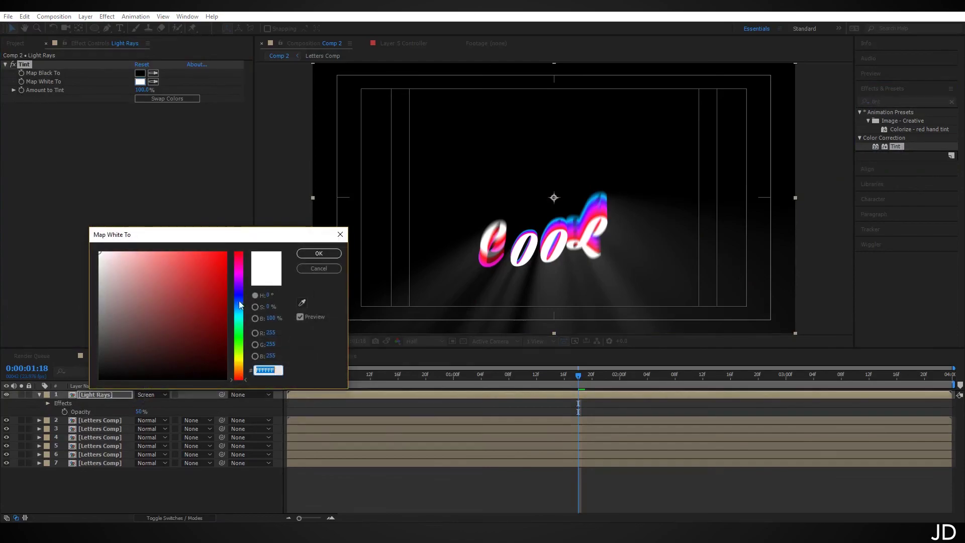
pyautogui.moveTo(238, 315); pyautogui.dragTo(236, 240)
pyautogui.click(319, 254)
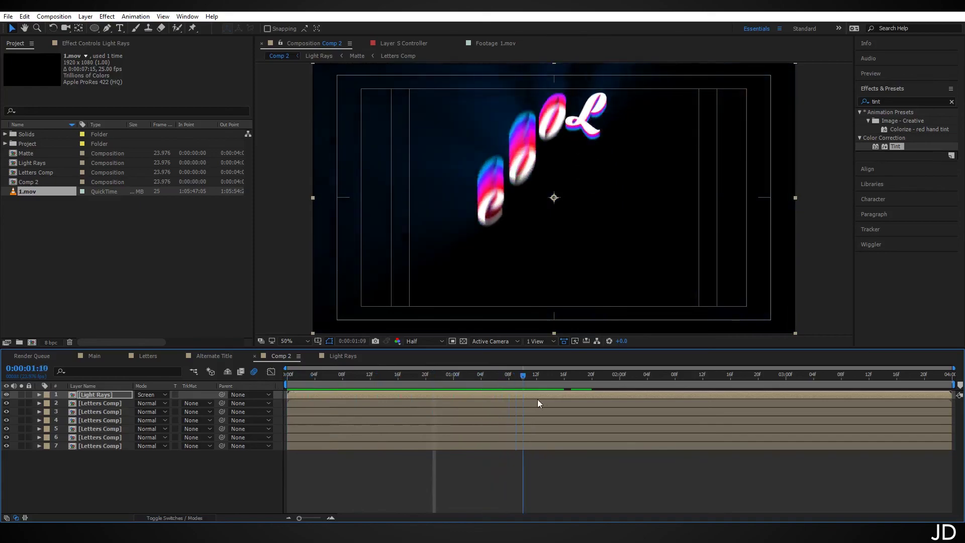
pyautogui.moveTo(618, 376); pyautogui.dragTo(641, 374)
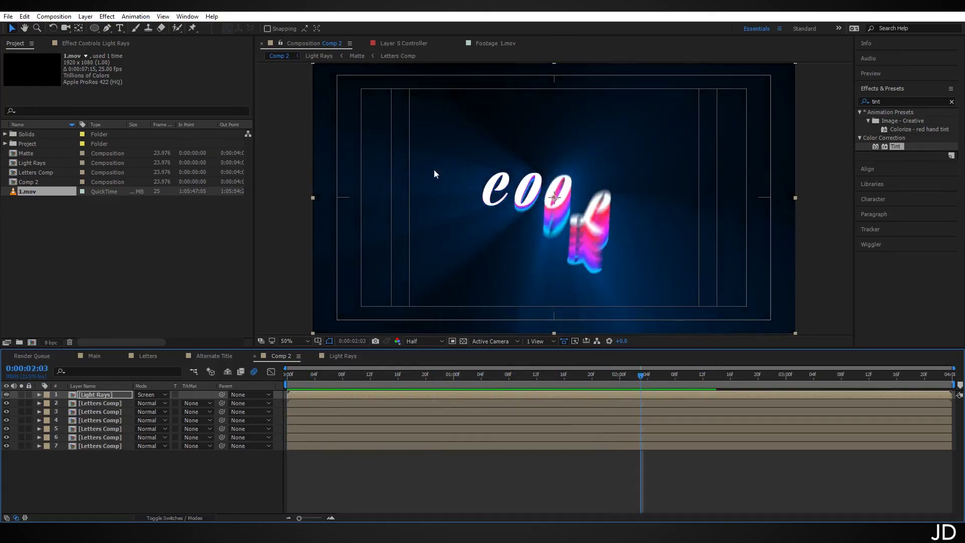
# - Add the 1.mov light-leak clip as Comp 2's top layer, time-stretched to 50%
pyautogui.doubleClick(35, 192)
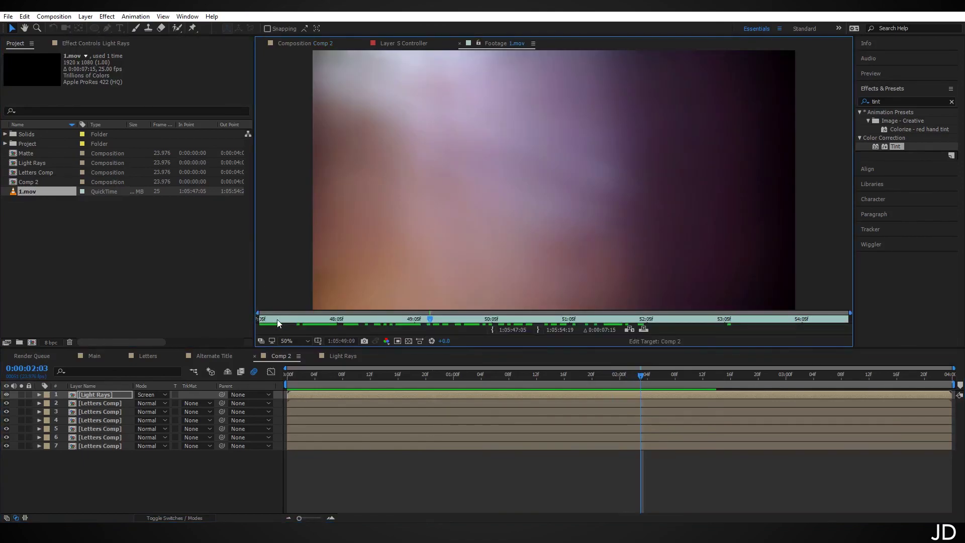
pyautogui.moveTo(277, 320); pyautogui.dragTo(702, 330)
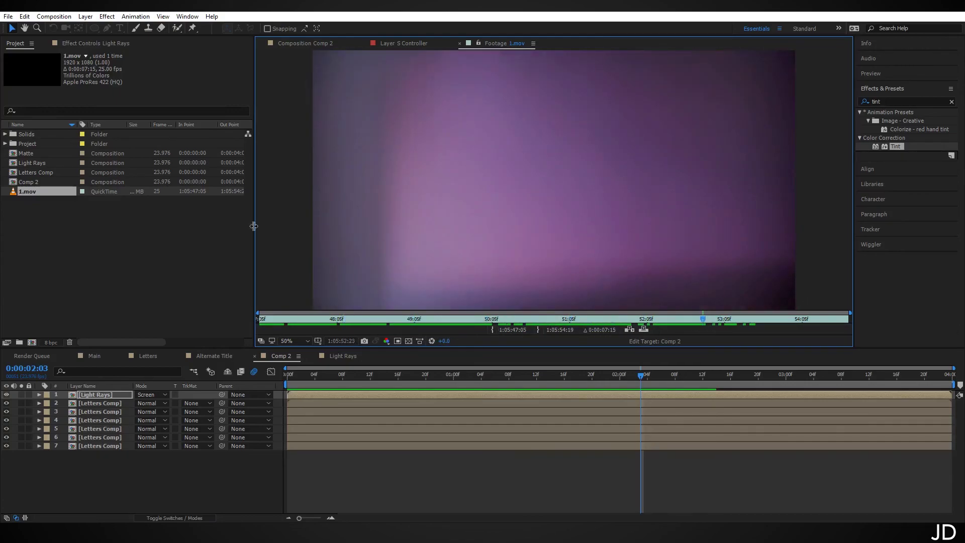
pyautogui.click(304, 357)
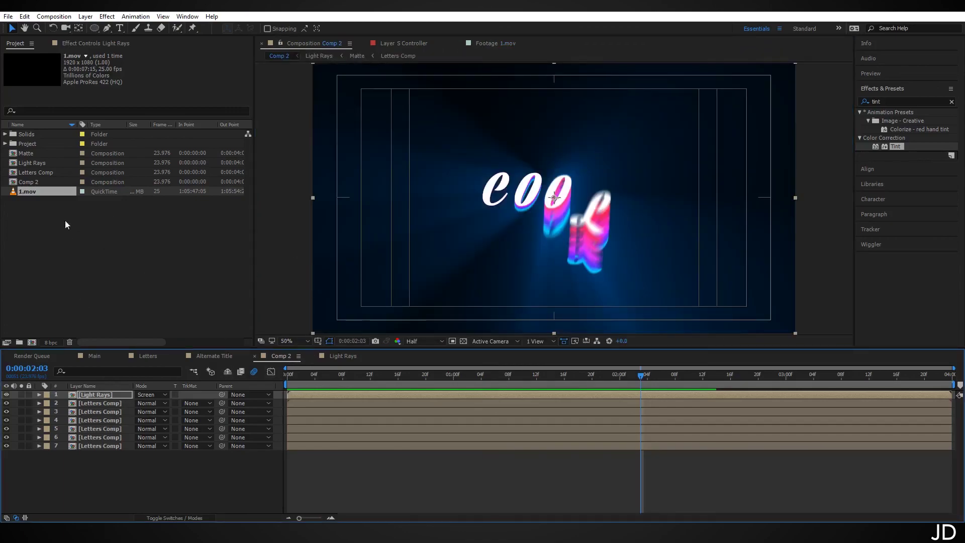
pyautogui.moveTo(49, 193); pyautogui.dragTo(117, 395)
pyautogui.rightClick(112, 395)
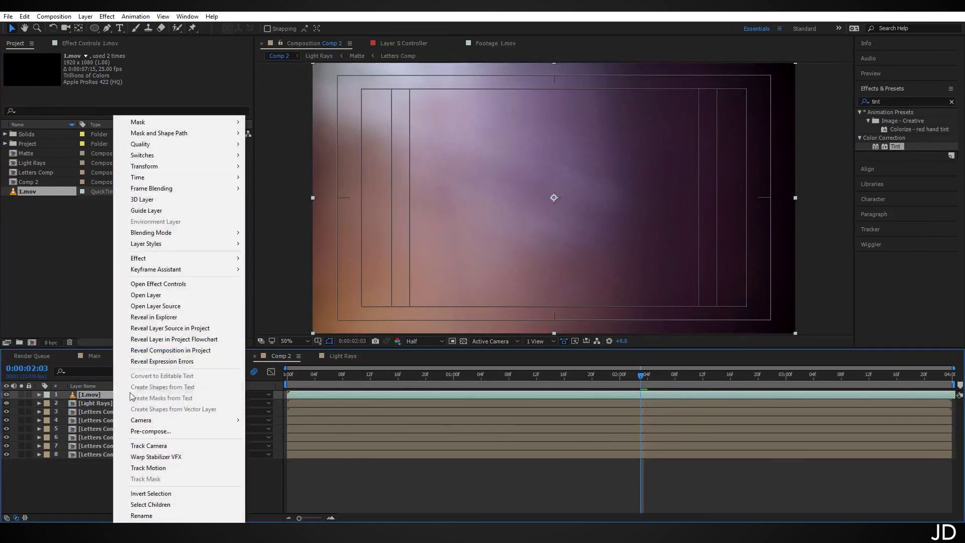
pyautogui.moveTo(176, 176)
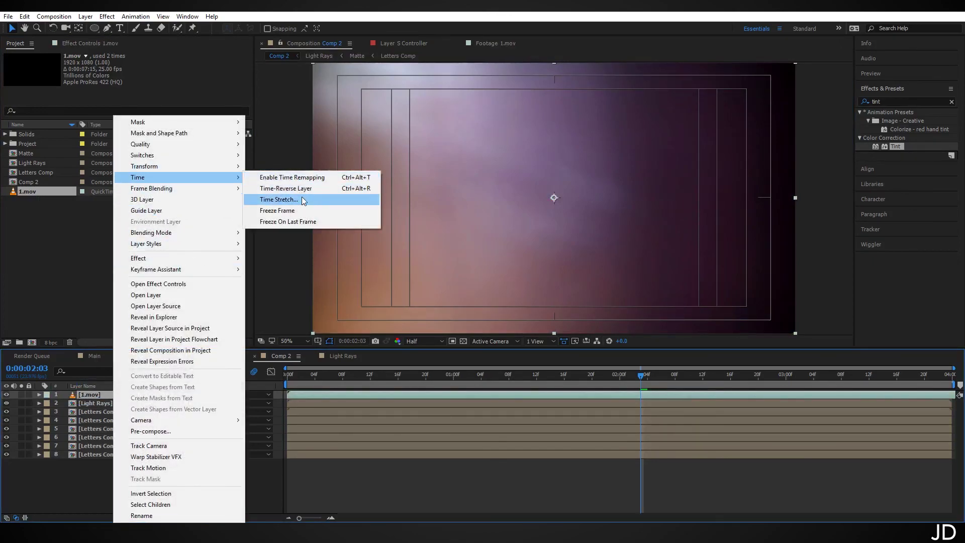
pyautogui.click(304, 199)
pyautogui.write('50')
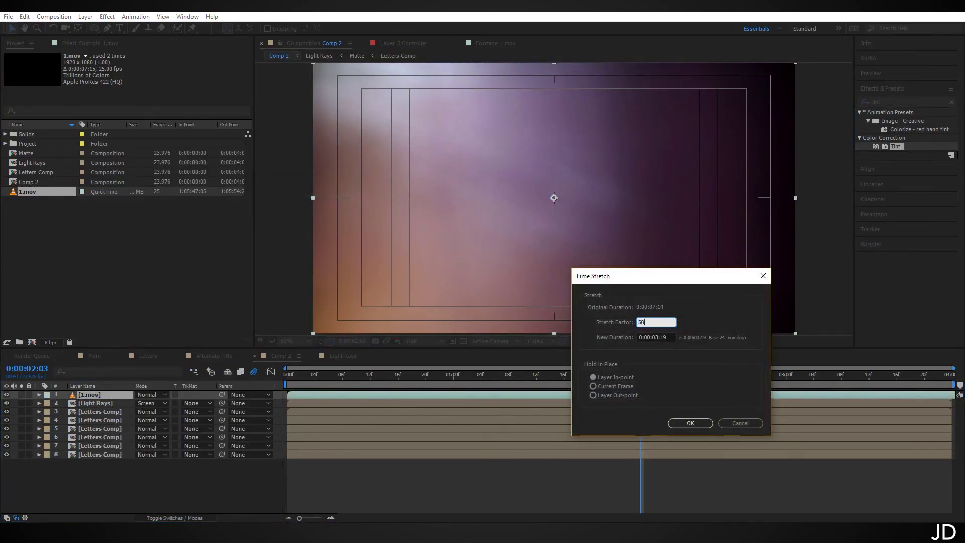
pyautogui.press('Return')
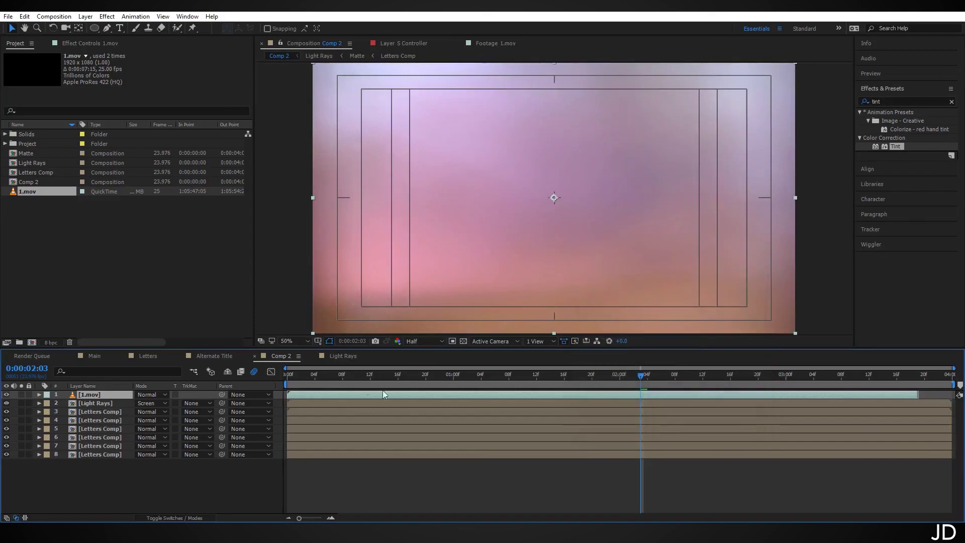
# - Keyframe 1.mov's Opacity to flicker: 0%, 67% at 22f, 36% at 01:05, 0%, 33% at 02:00
pyautogui.moveTo(435, 382); pyautogui.dragTo(266, 386)
pyautogui.press('t')
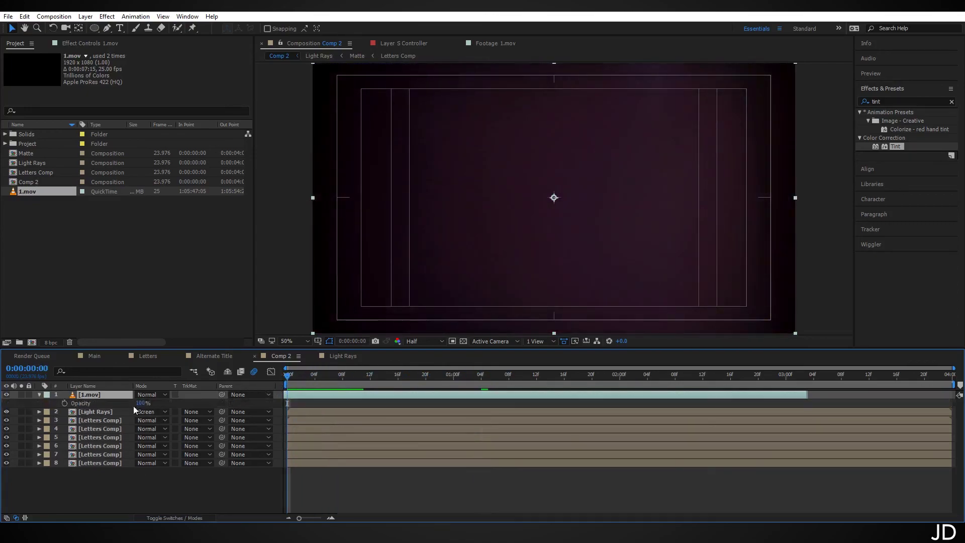
pyautogui.click(65, 403)
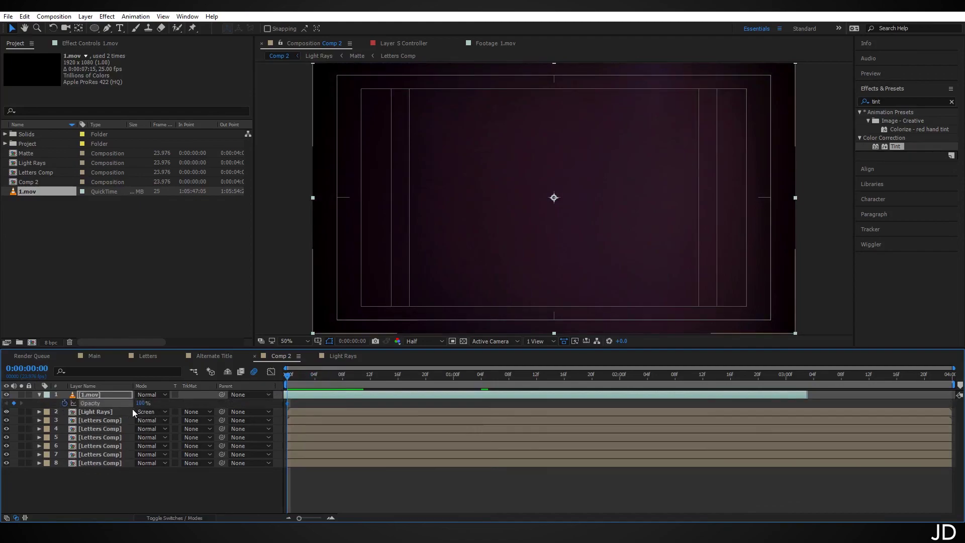
pyautogui.moveTo(131, 405); pyautogui.dragTo(95, 405)
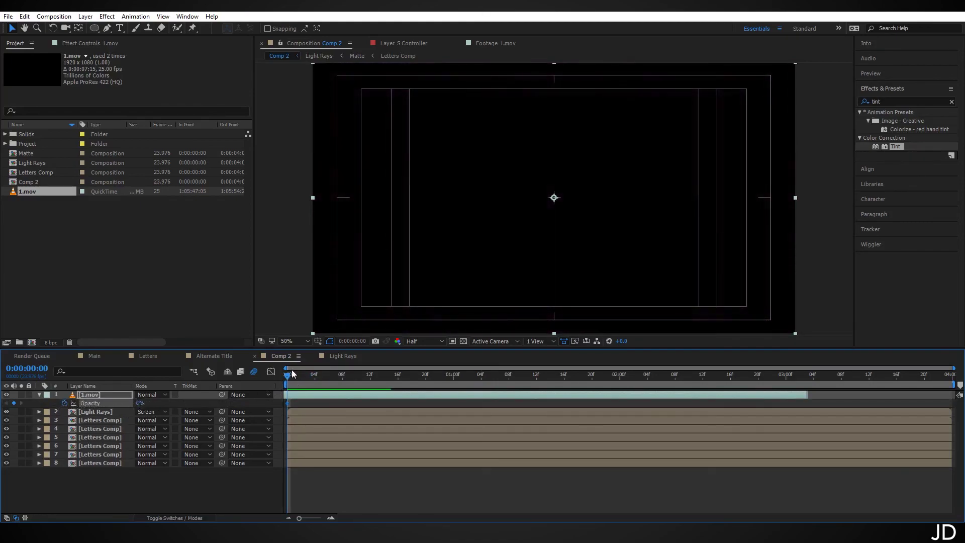
pyautogui.moveTo(293, 377); pyautogui.dragTo(442, 391)
pyautogui.moveTo(139, 403); pyautogui.dragTo(161, 406)
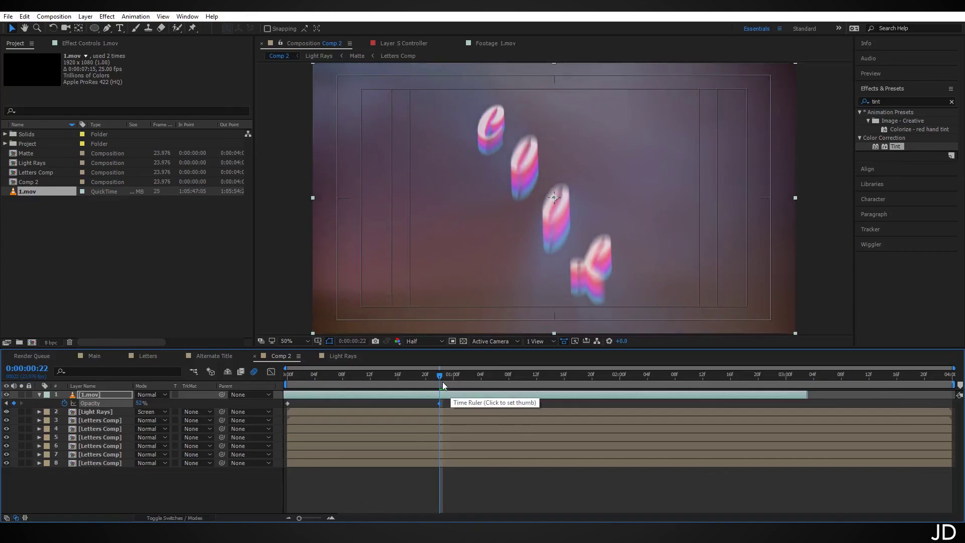
pyautogui.moveTo(439, 378); pyautogui.dragTo(539, 390)
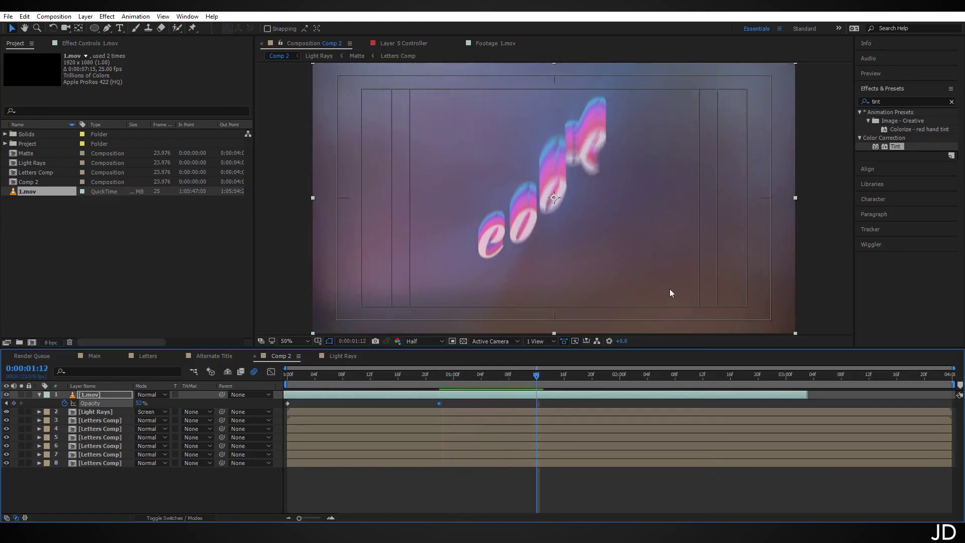
pyautogui.moveTo(142, 403); pyautogui.dragTo(105, 403)
pyautogui.click(559, 376)
pyautogui.moveTo(559, 375); pyautogui.dragTo(619, 382)
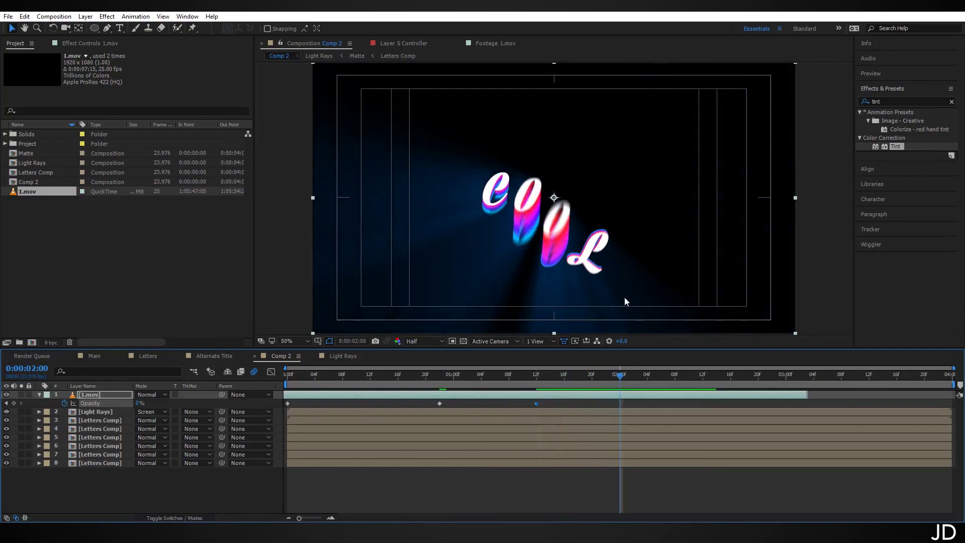
pyautogui.moveTo(137, 404); pyautogui.dragTo(159, 403)
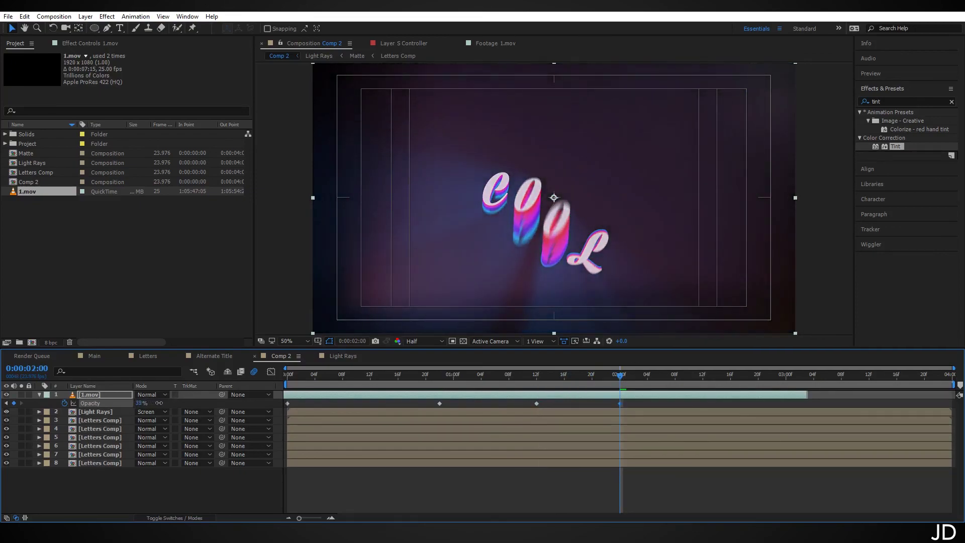
pyautogui.moveTo(625, 383); pyautogui.dragTo(695, 380)
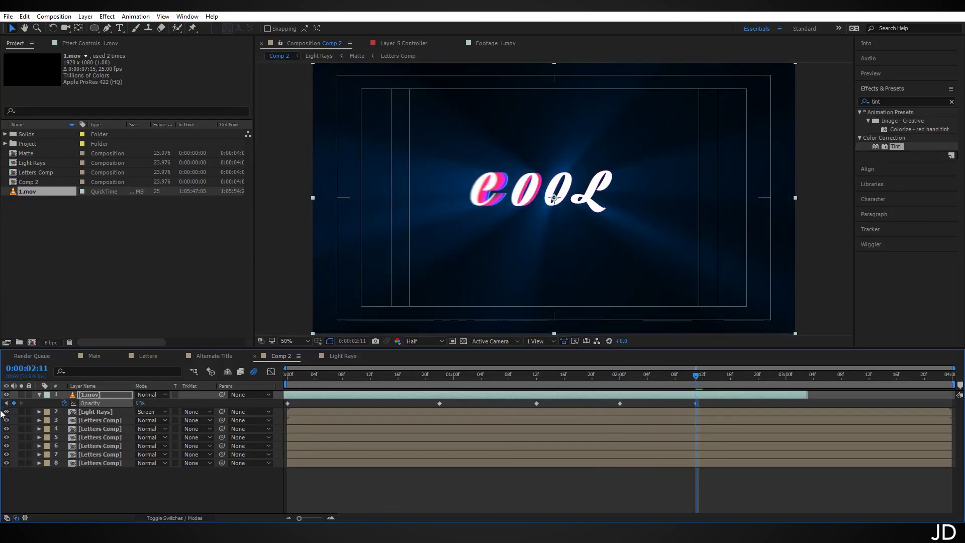
# - Preview the composition from the start to check the flickering light leak
pyautogui.moveTo(695, 375); pyautogui.dragTo(206, 499)
pyautogui.click(206, 493)
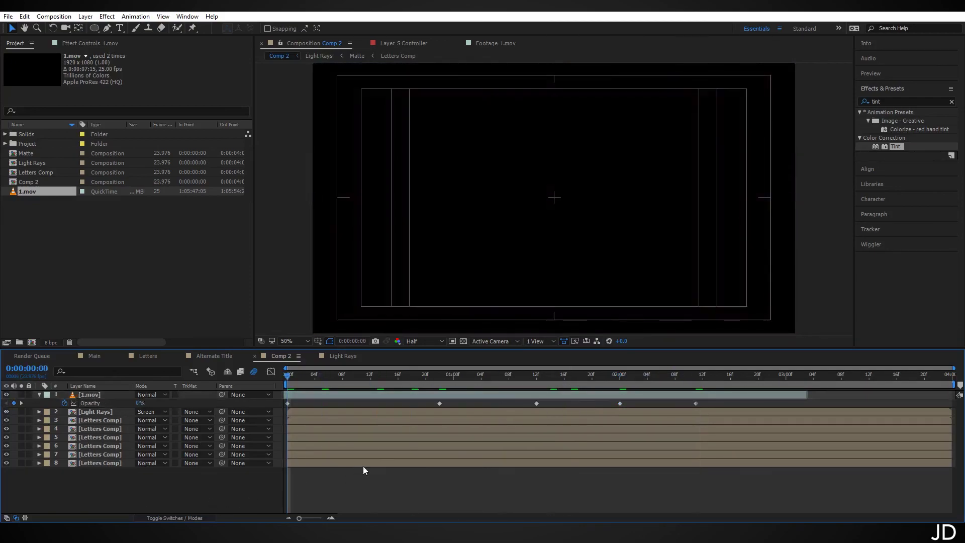
pyautogui.press('space')
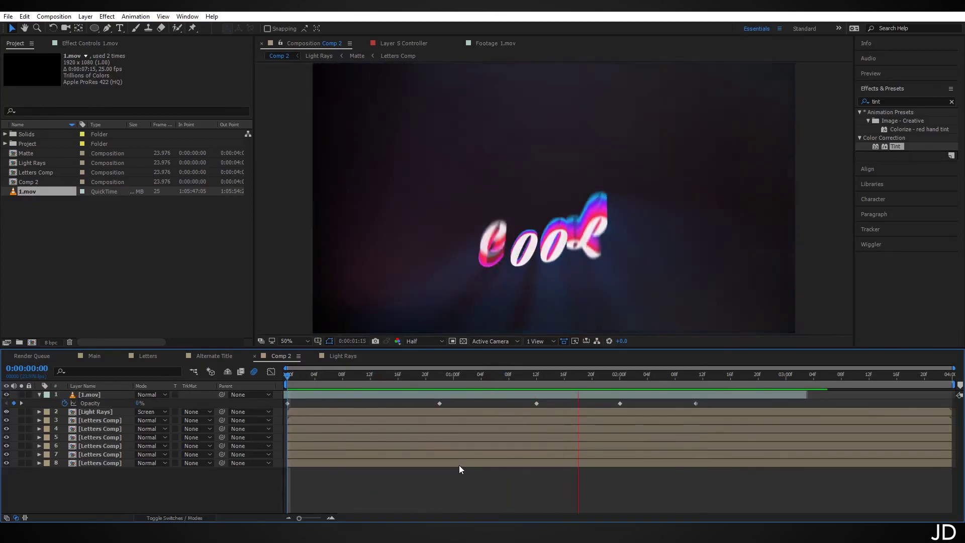
pyautogui.moveTo(506, 376); pyautogui.dragTo(538, 385)
# - Add an adjustment layer below Light Rays with Tint mapping black to white
pyautogui.click(85, 16)
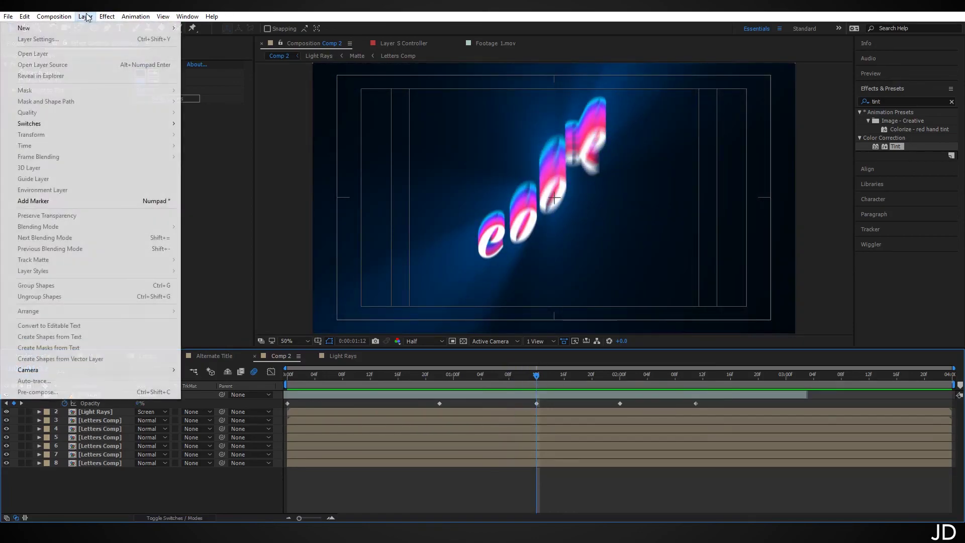
pyautogui.moveTo(96, 26)
pyautogui.click(234, 95)
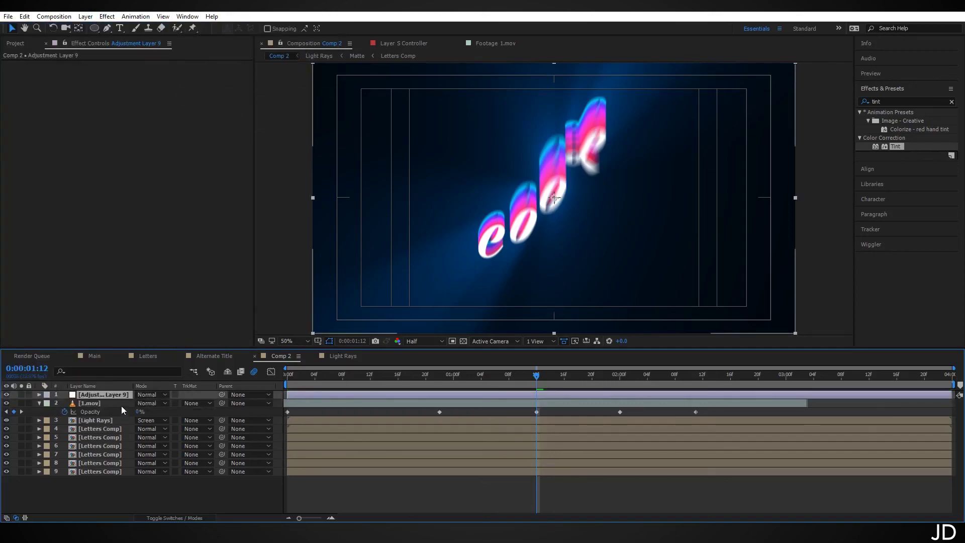
pyautogui.moveTo(124, 393); pyautogui.dragTo(131, 424)
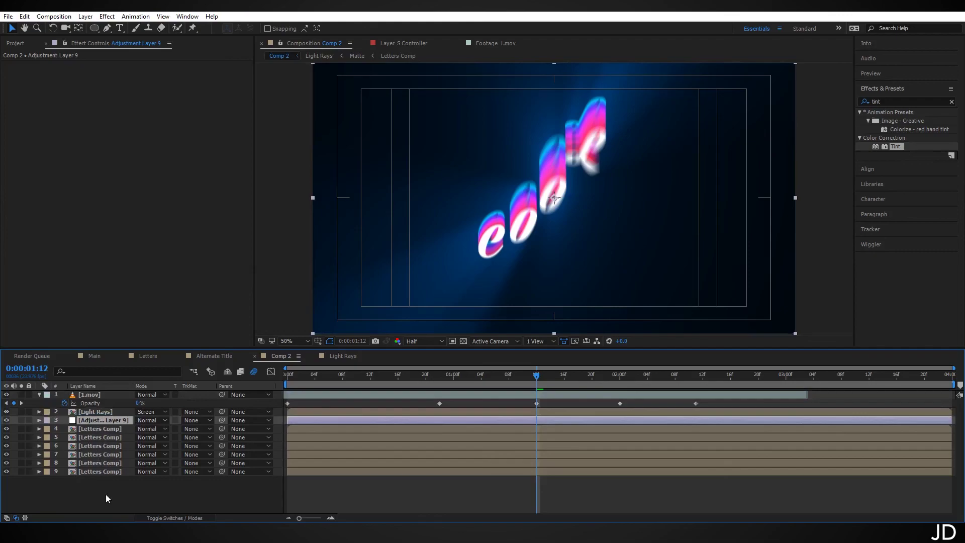
pyautogui.doubleClick(893, 146)
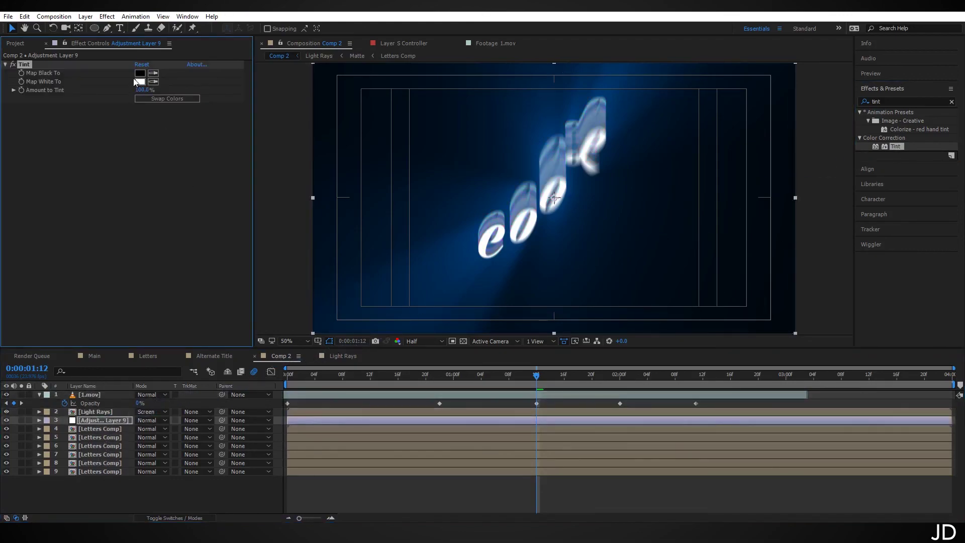
pyautogui.click(139, 73)
pyautogui.moveTo(205, 327); pyautogui.dragTo(61, 218)
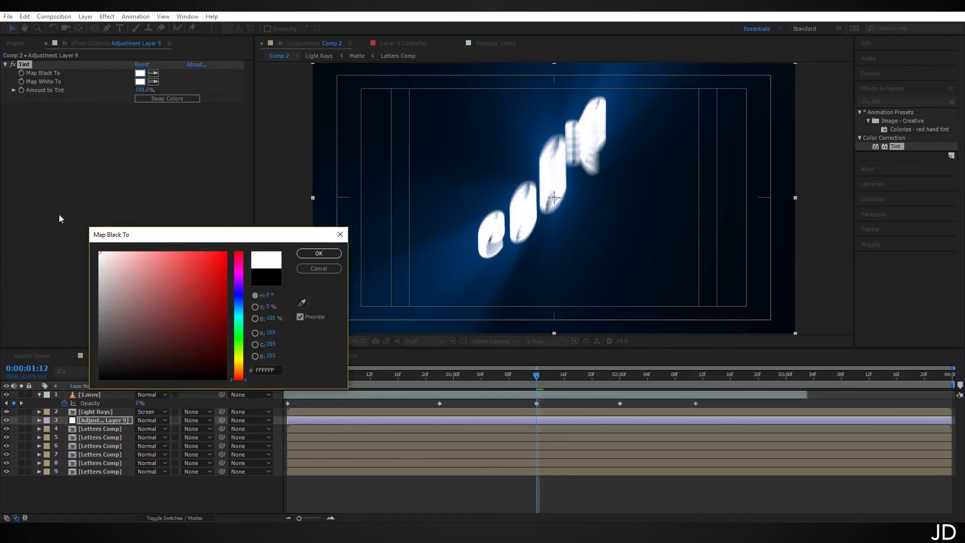
pyautogui.click(319, 254)
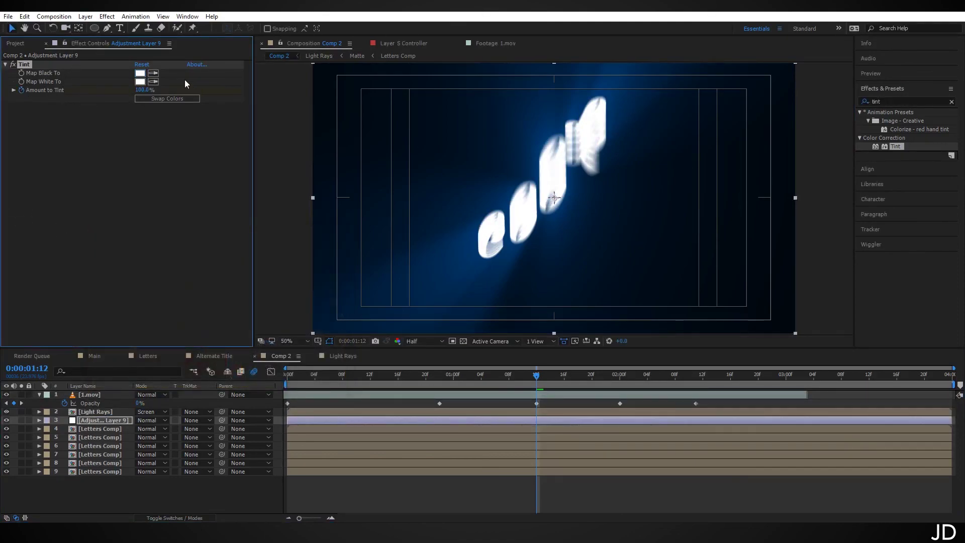
# - Keyframe the Tint's Amount to Tint down to 0% at 01:12 so the letters flash white
pyautogui.press('space')
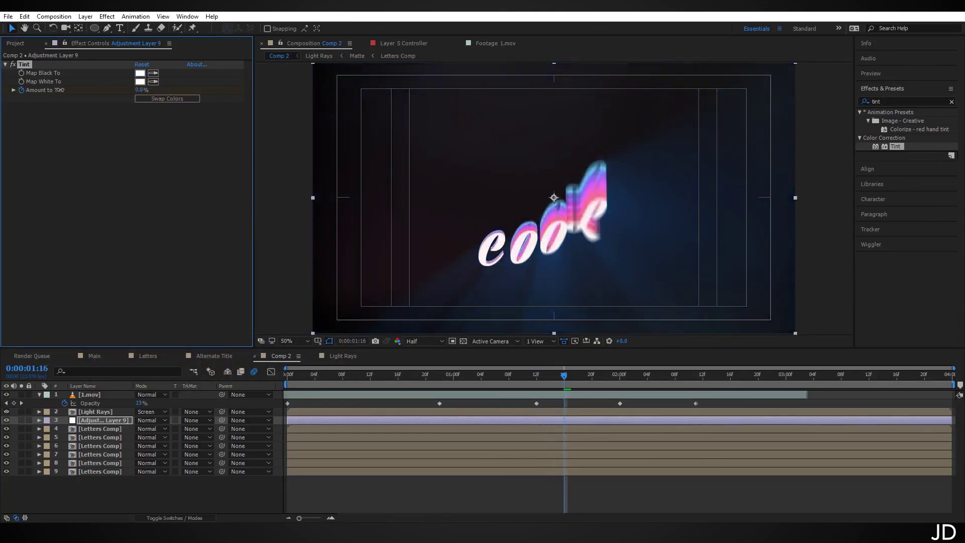
pyautogui.press('space')
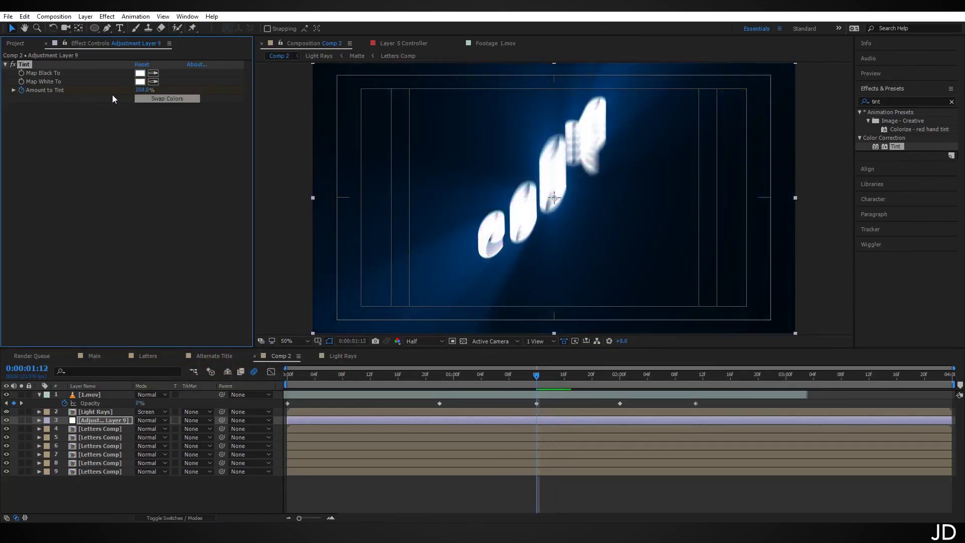
pyautogui.moveTo(142, 89); pyautogui.dragTo(60, 97)
pyautogui.moveTo(433, 377); pyautogui.dragTo(578, 380)
# - Add a new adjustment layer atop Comp 2 and apply the Bad TV 2 - old preset to it
pyautogui.click(86, 16)
pyautogui.moveTo(84, 28)
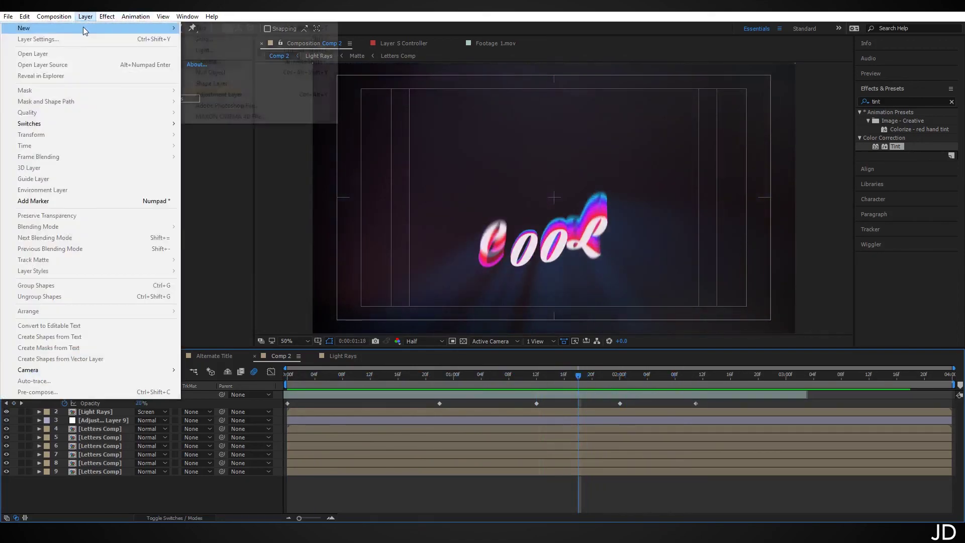
pyautogui.click(238, 96)
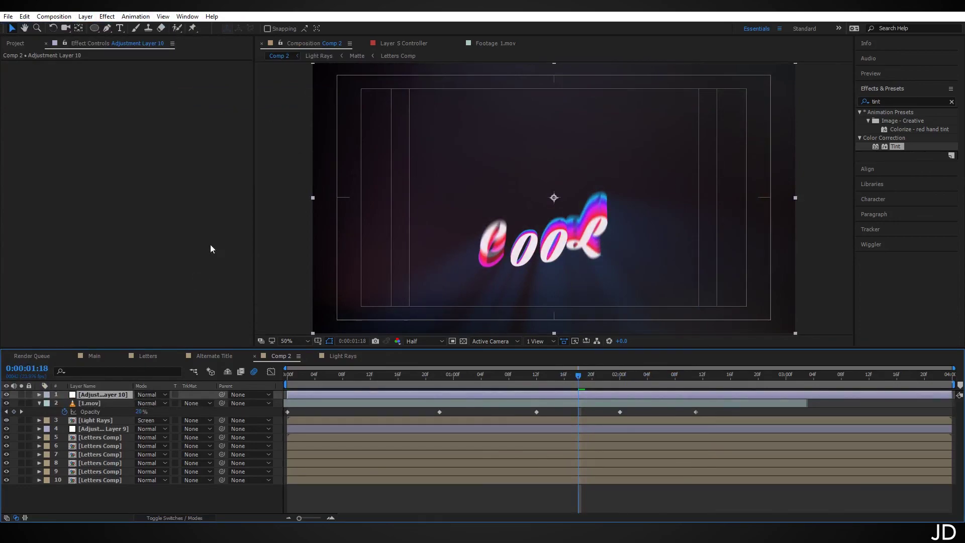
pyautogui.click(906, 102)
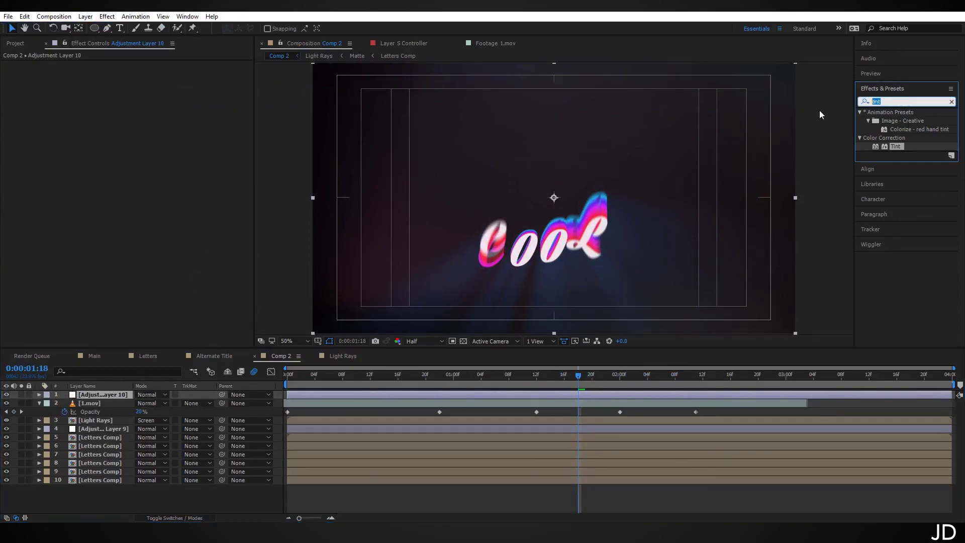
pyautogui.write('tv')
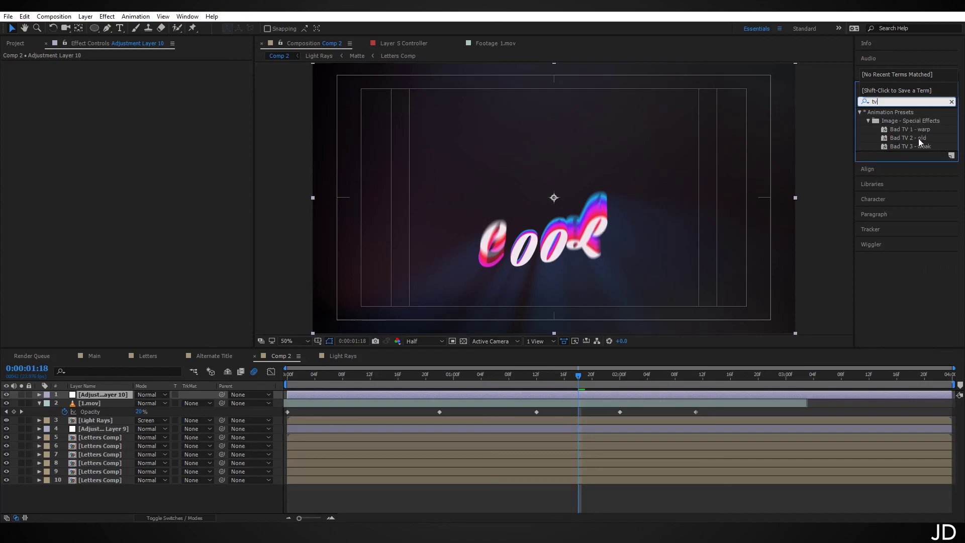
pyautogui.moveTo(918, 138); pyautogui.dragTo(122, 397)
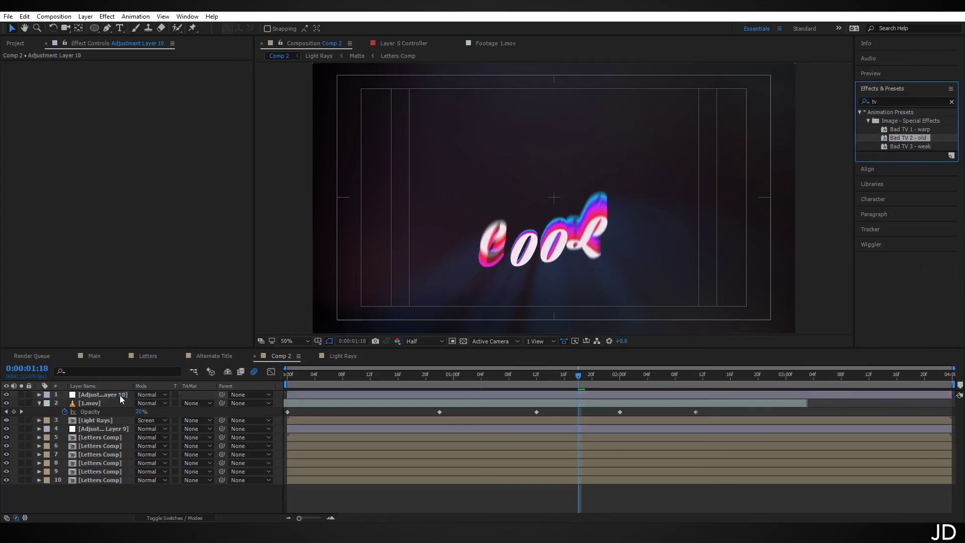
# - Set the preset's Wave Height to 20 and the adjustment layer's Opacity to 20%
pyautogui.scroll(-2, 195, 245)
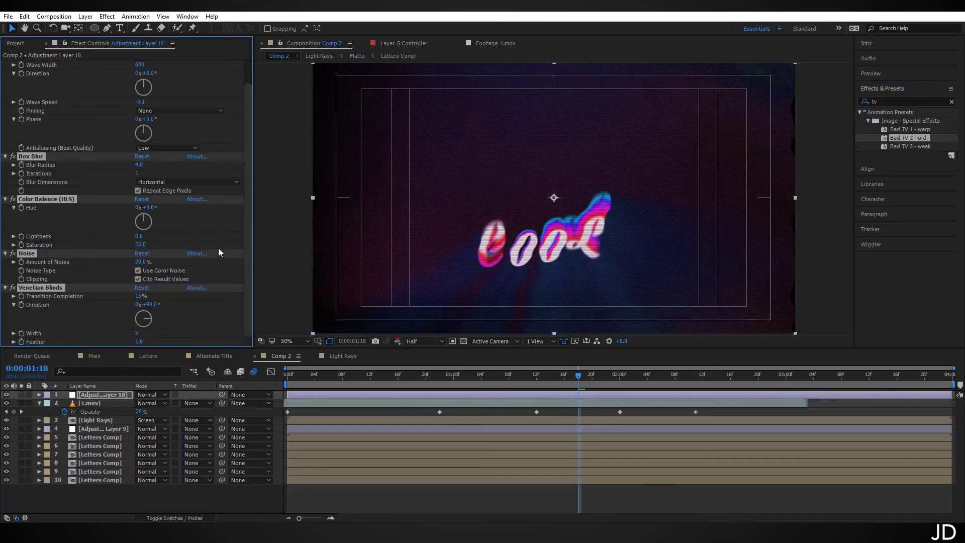
pyautogui.scroll(3, 211, 248)
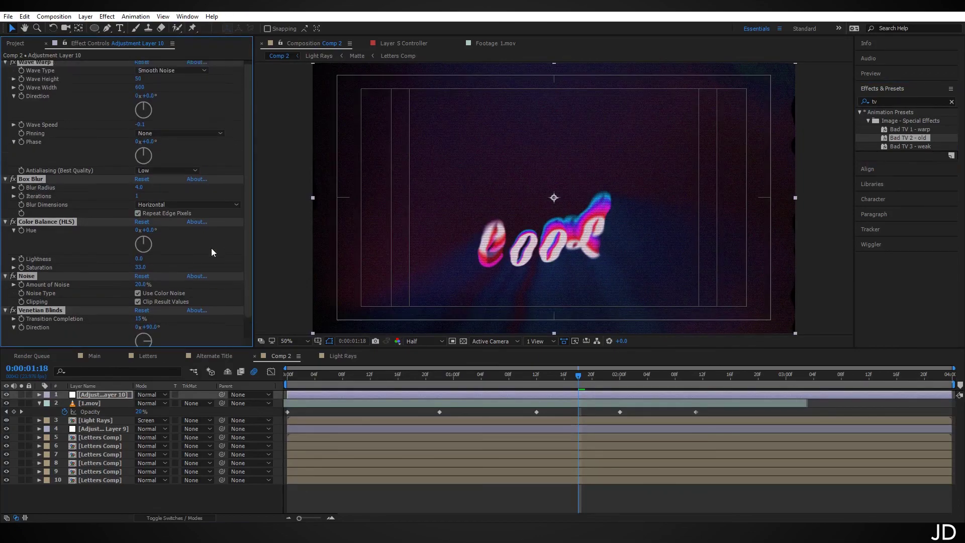
pyautogui.click(170, 88)
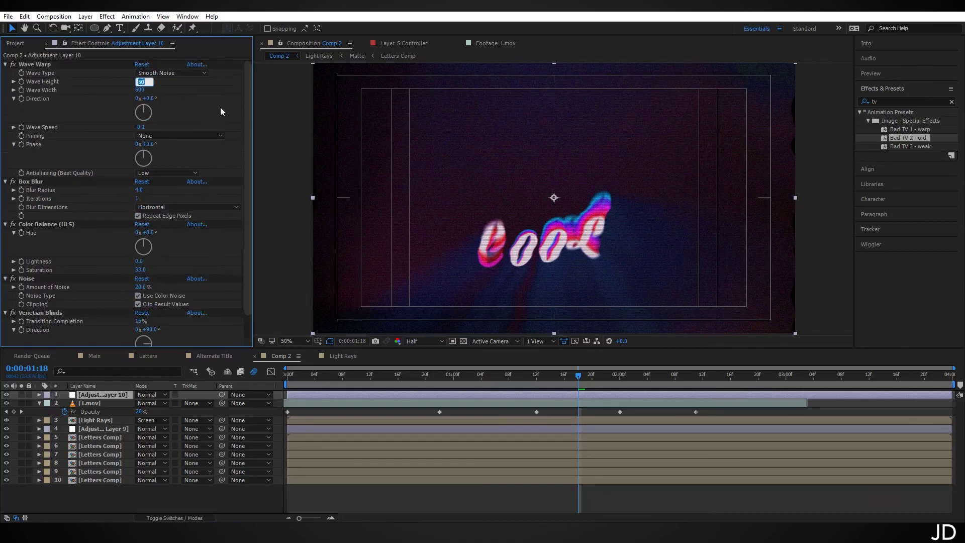
pyautogui.write('20')
pyautogui.press('Return')
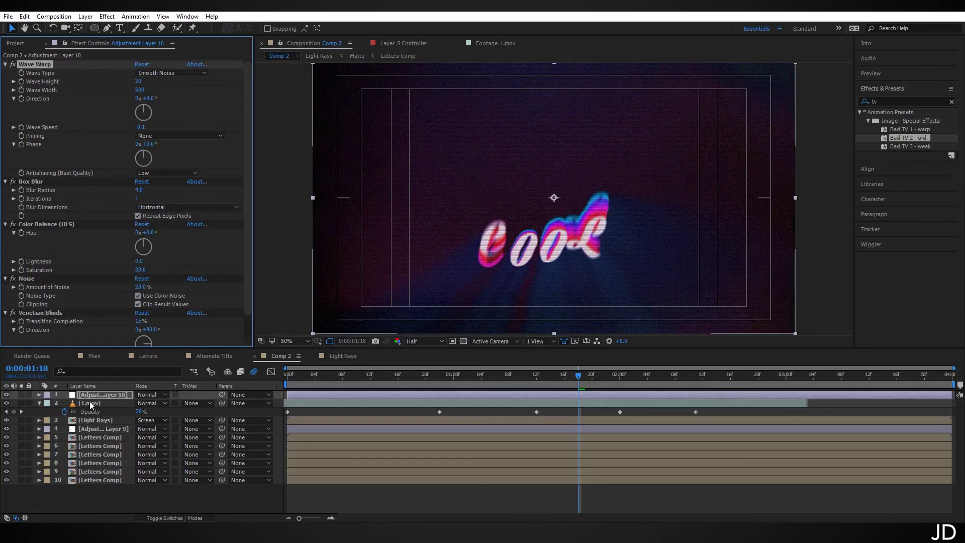
pyautogui.click(107, 393)
pyautogui.press('t')
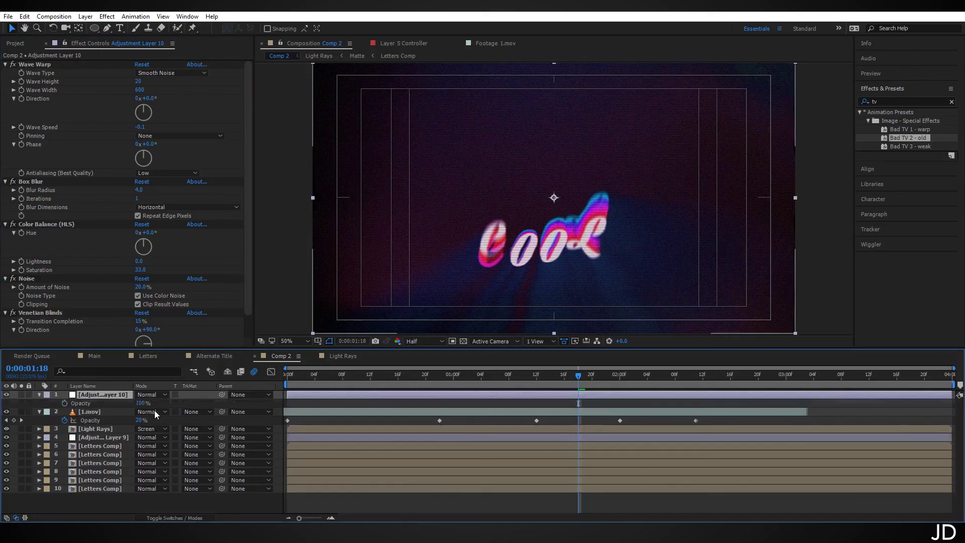
pyautogui.write('2')
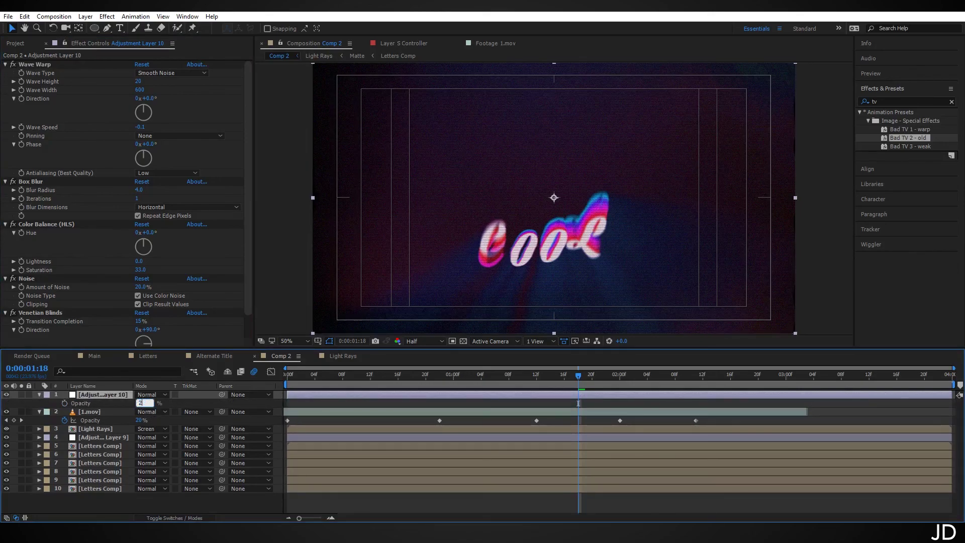
pyautogui.write('0')
pyautogui.press('Return')
# - Preview the old-TV look with the viewer zoomed out to 50%
pyautogui.moveTo(614, 376); pyautogui.dragTo(634, 380)
pyautogui.scroll(3, 572, 243)
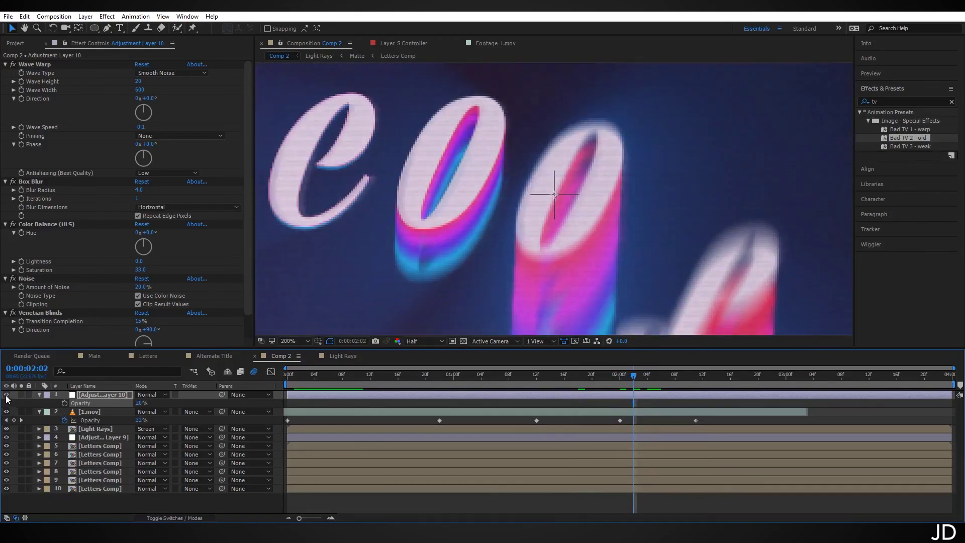
pyautogui.press(',')
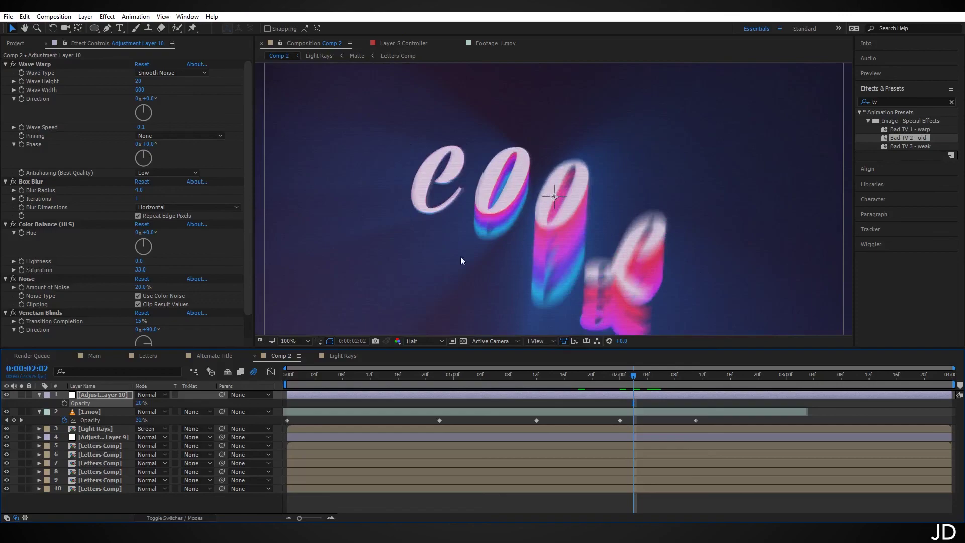
pyautogui.press(',')
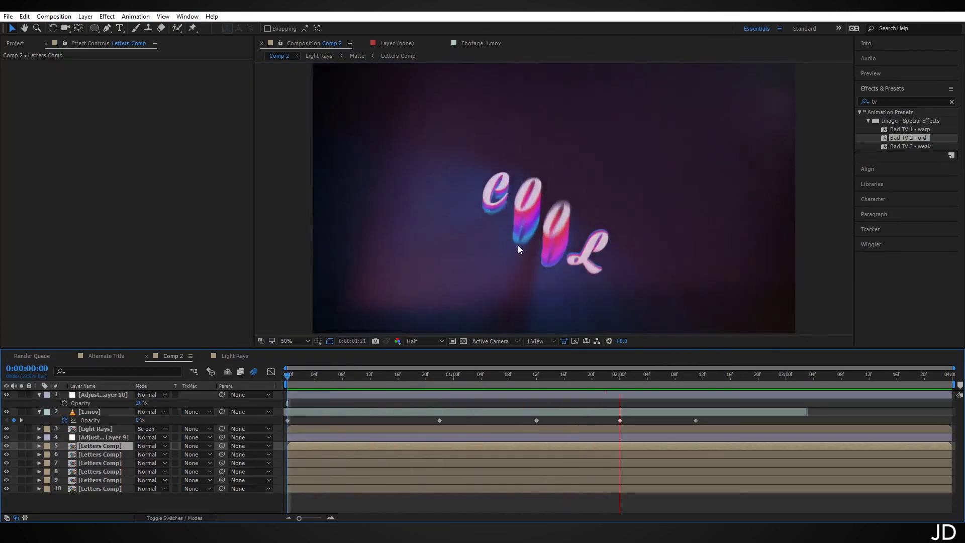
pyautogui.press('space')
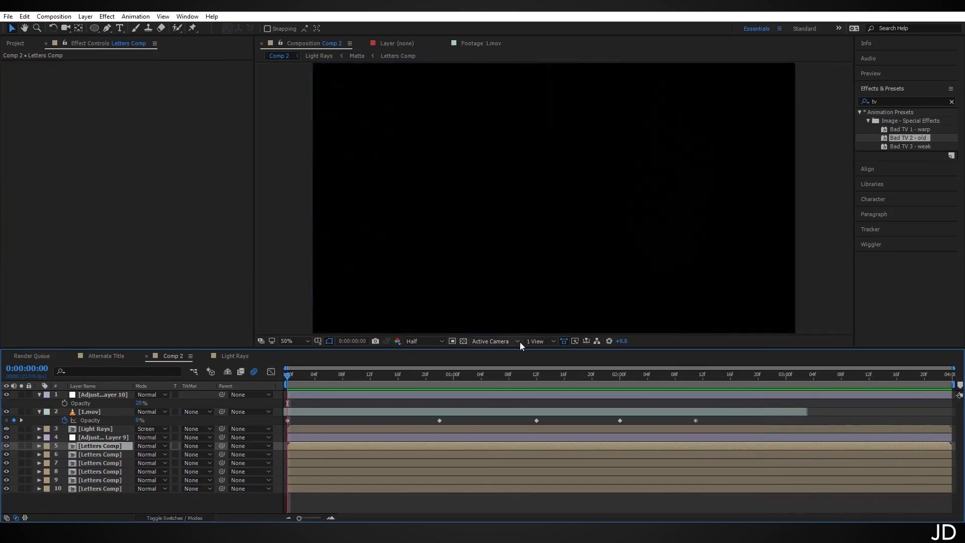
pyautogui.press('space')
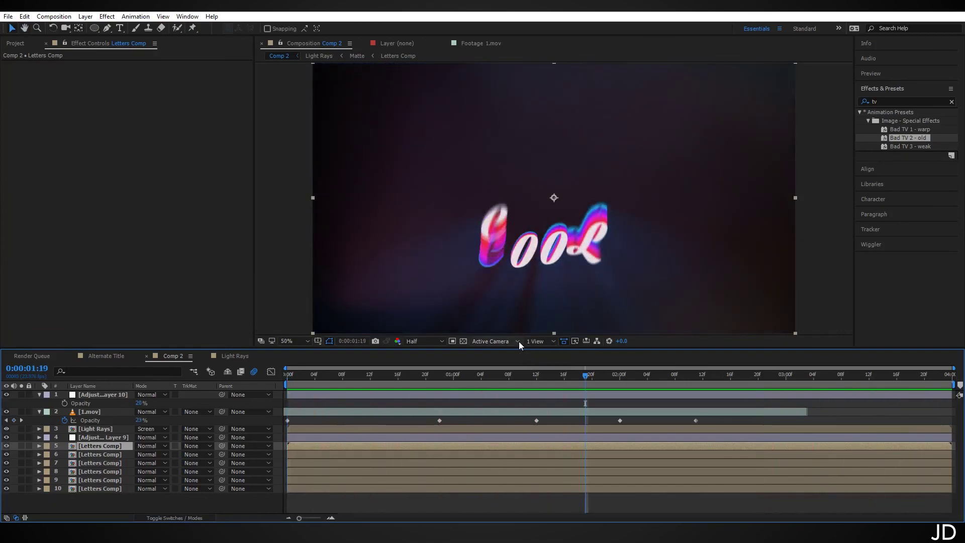
# - Open Letters Comp and retype the C, O and second O letters as N, E and A
pyautogui.doubleClick(92, 446)
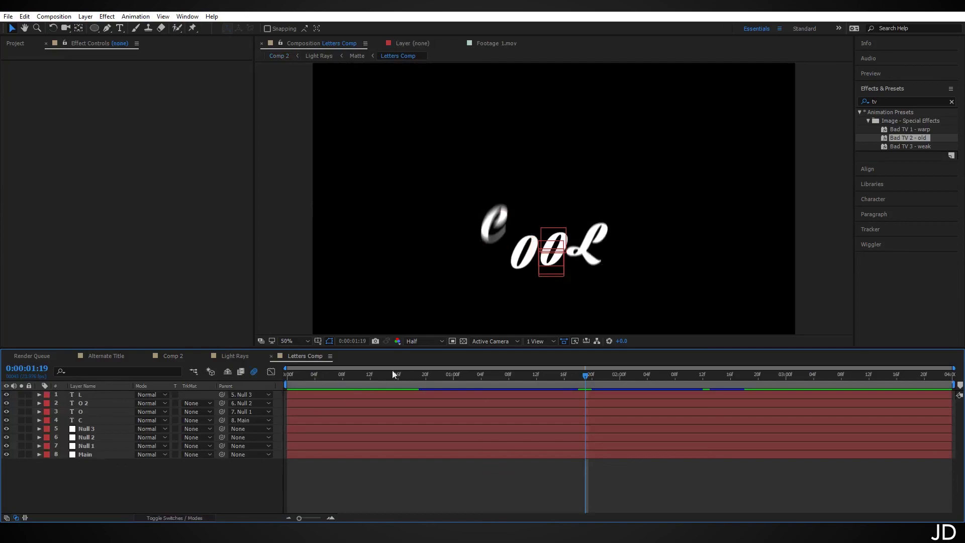
pyautogui.click(106, 420)
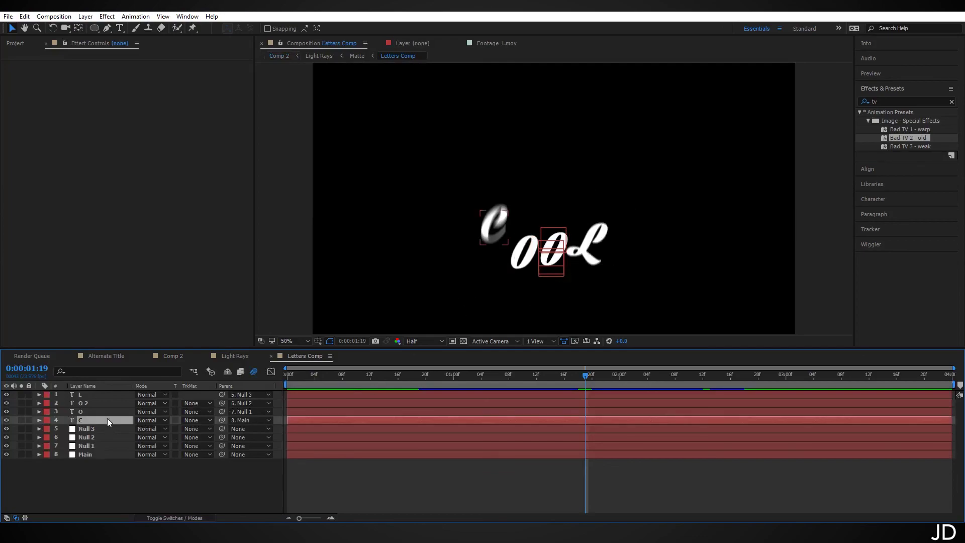
pyautogui.doubleClick(497, 224)
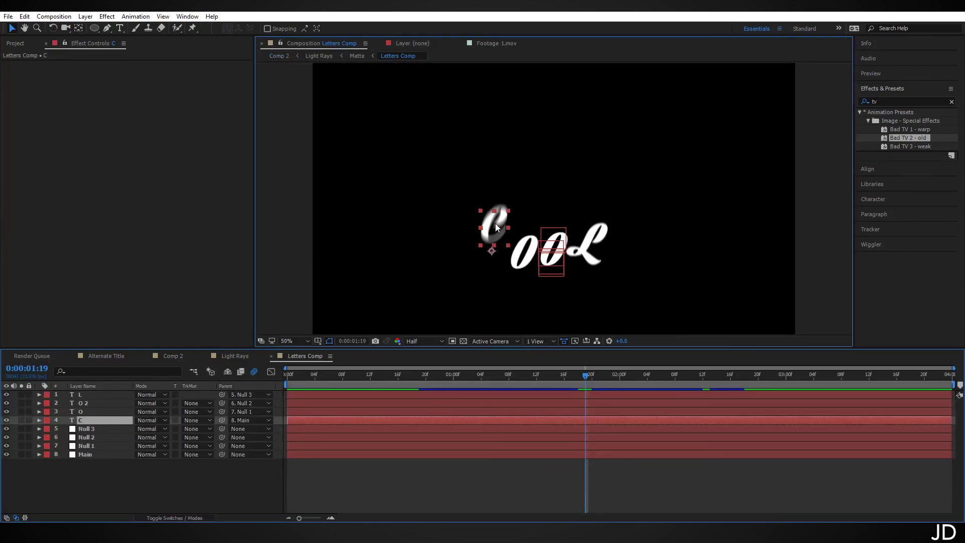
pyautogui.write('N')
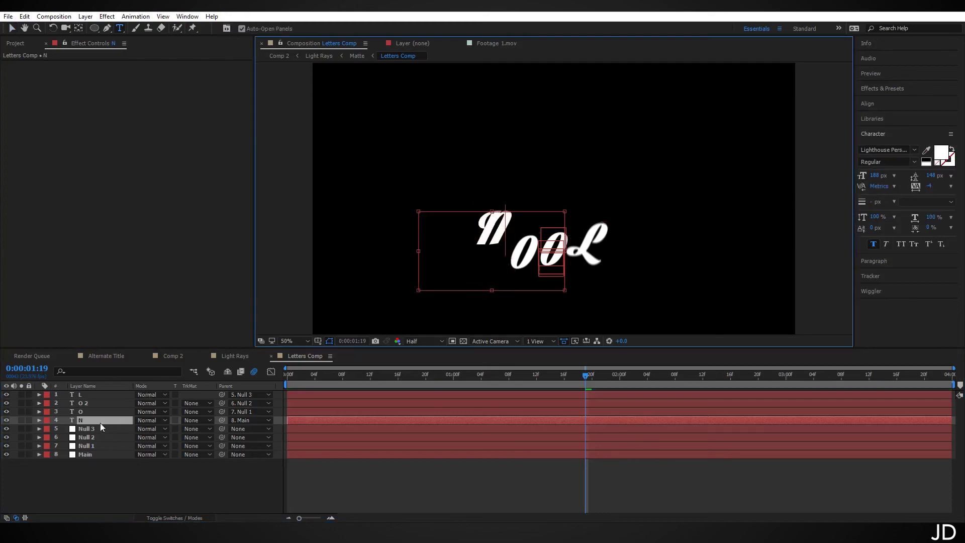
pyautogui.click(107, 412)
pyautogui.doubleClick(522, 251)
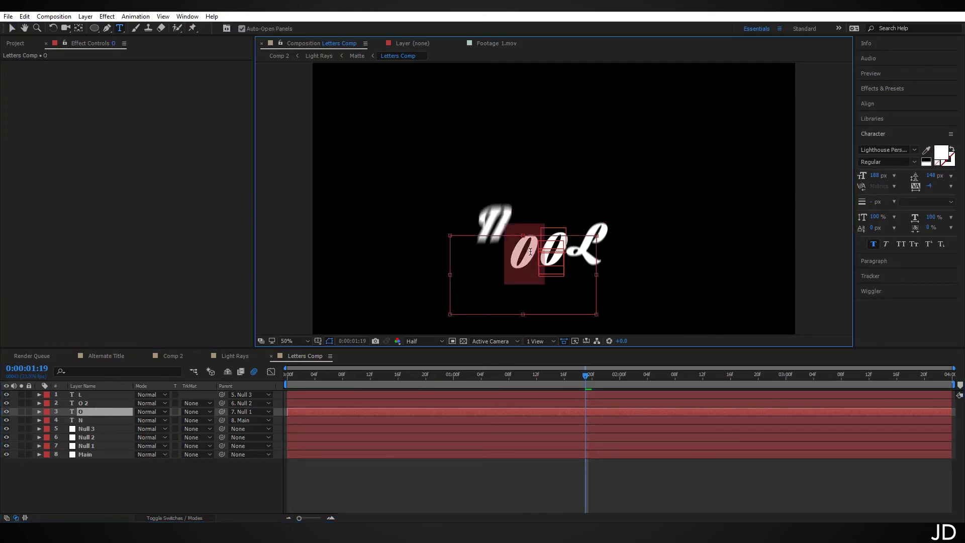
pyautogui.write('E')
pyautogui.hotkey('ctrl', 'Up')
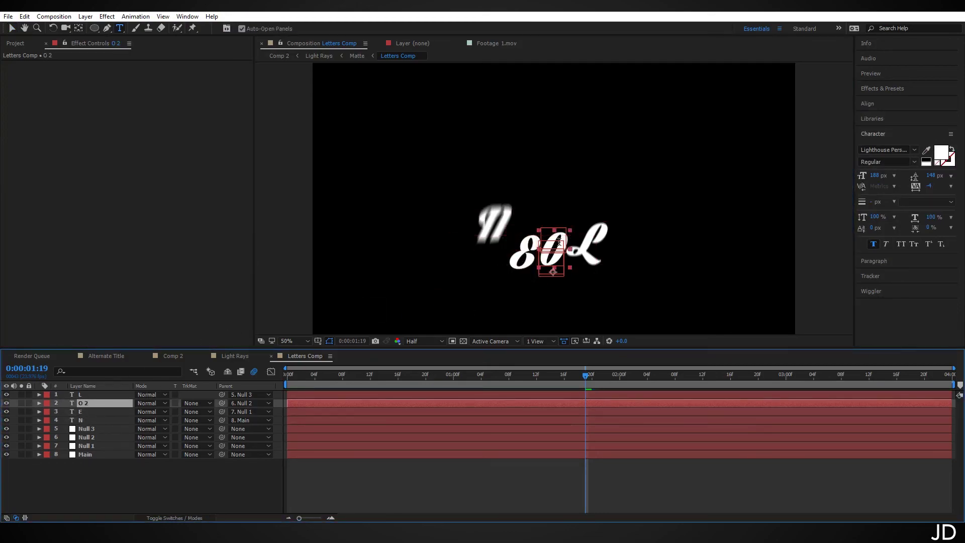
pyautogui.doubleClick(559, 243)
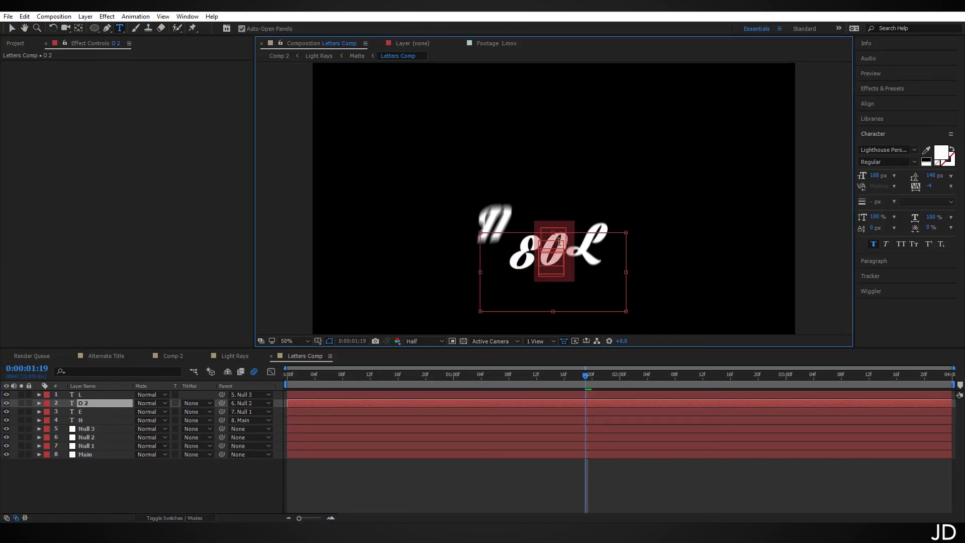
pyautogui.write('A')
# - Change the L letter to T so the word reads NEAT, and scrub to preview it
pyautogui.click(84, 385)
pyautogui.hotkey('ctrl', 'Up')
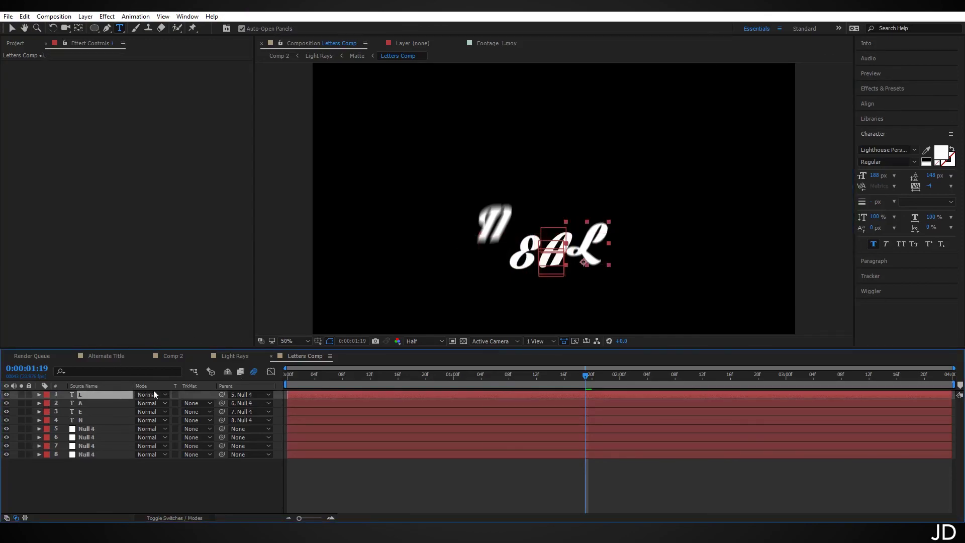
pyautogui.doubleClick(591, 243)
pyautogui.write('T')
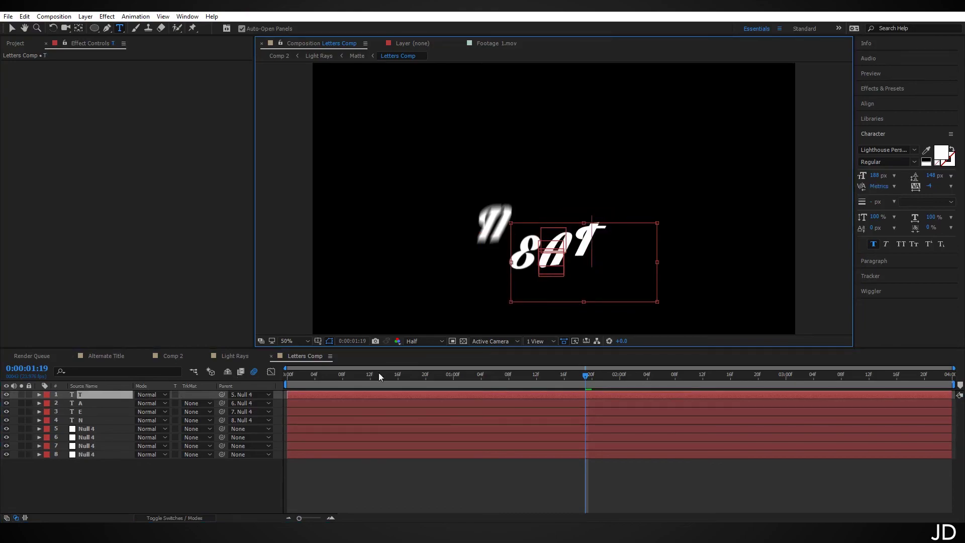
pyautogui.moveTo(358, 376); pyautogui.dragTo(562, 375)
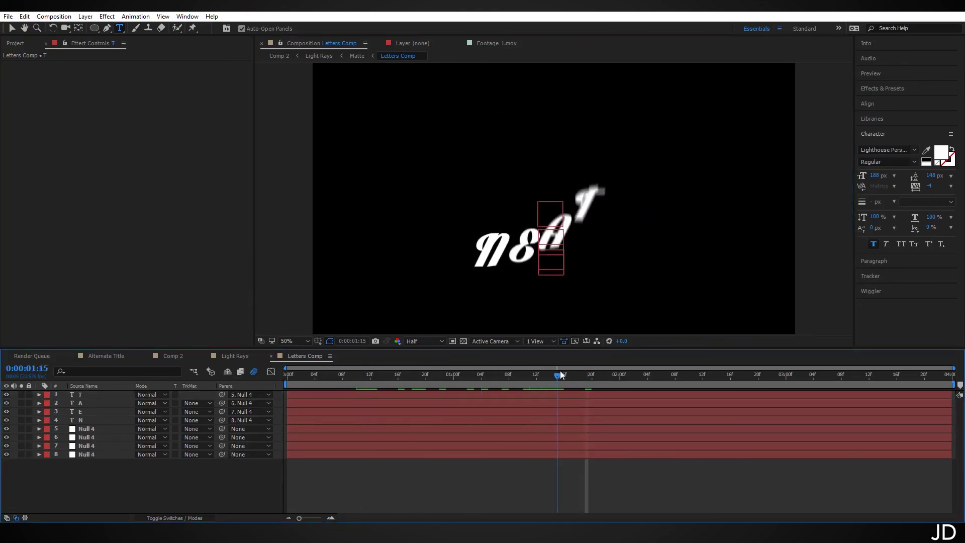
# - Shift the Main null right at its 0:00:01:01 Position keyframe, then go back to Comp 2
pyautogui.click(110, 454)
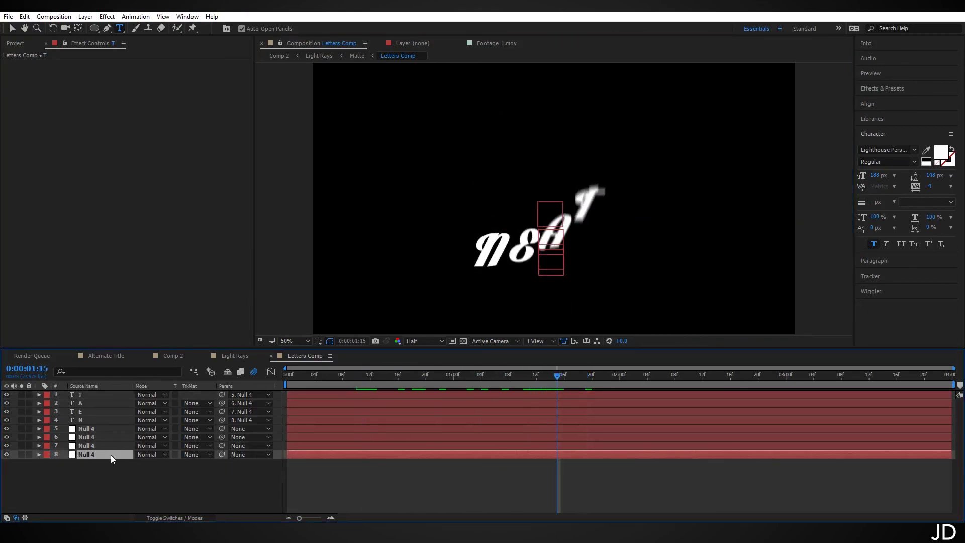
pyautogui.click(90, 387)
pyautogui.press('p')
pyautogui.moveTo(337, 385); pyautogui.dragTo(460, 394)
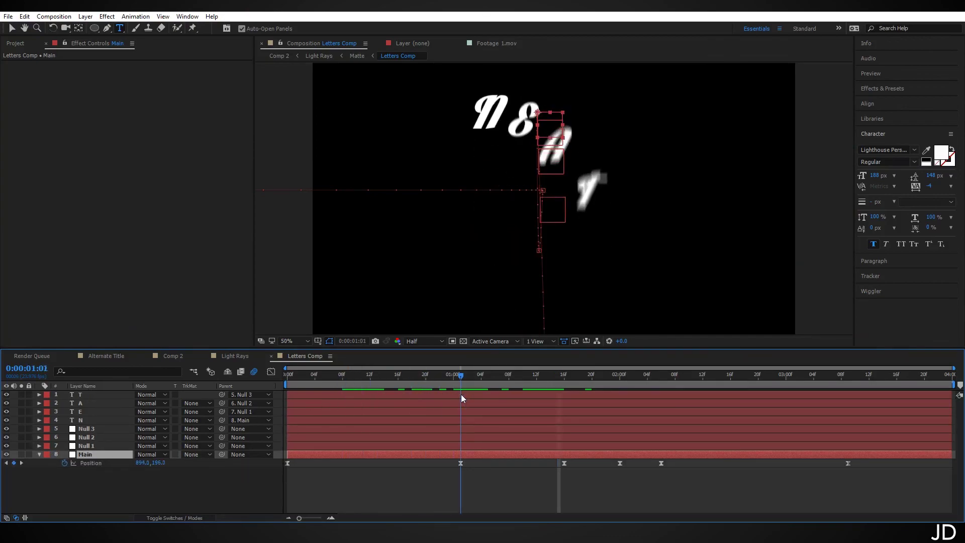
pyautogui.click(14, 29)
pyautogui.moveTo(545, 122); pyautogui.dragTo(708, 145)
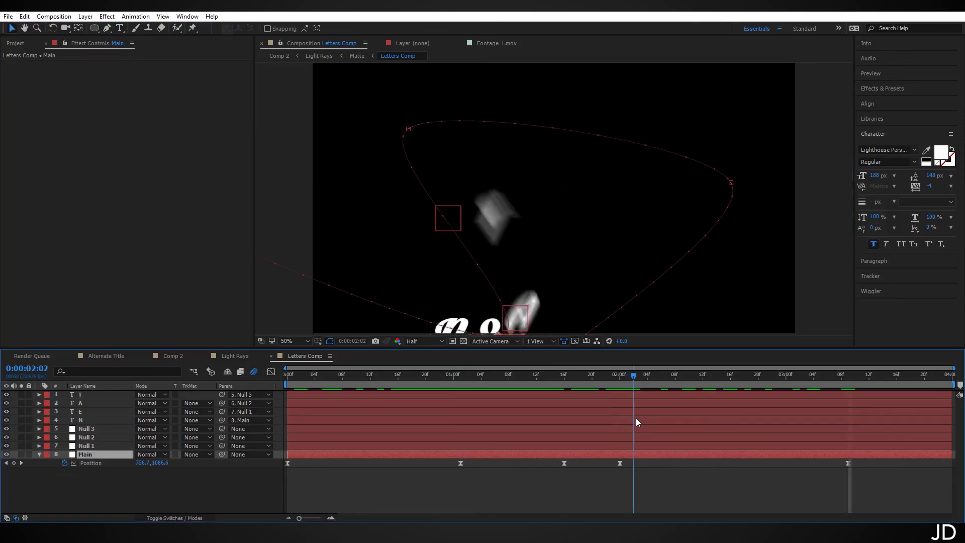
pyautogui.moveTo(634, 418); pyautogui.dragTo(779, 435)
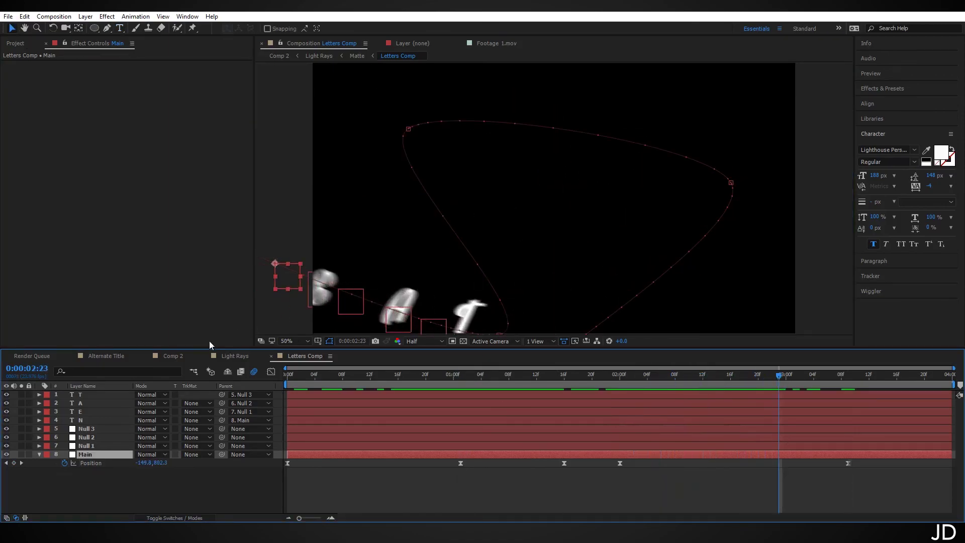
pyautogui.click(170, 358)
pyautogui.moveTo(342, 375); pyautogui.dragTo(437, 387)
pyautogui.press('space')
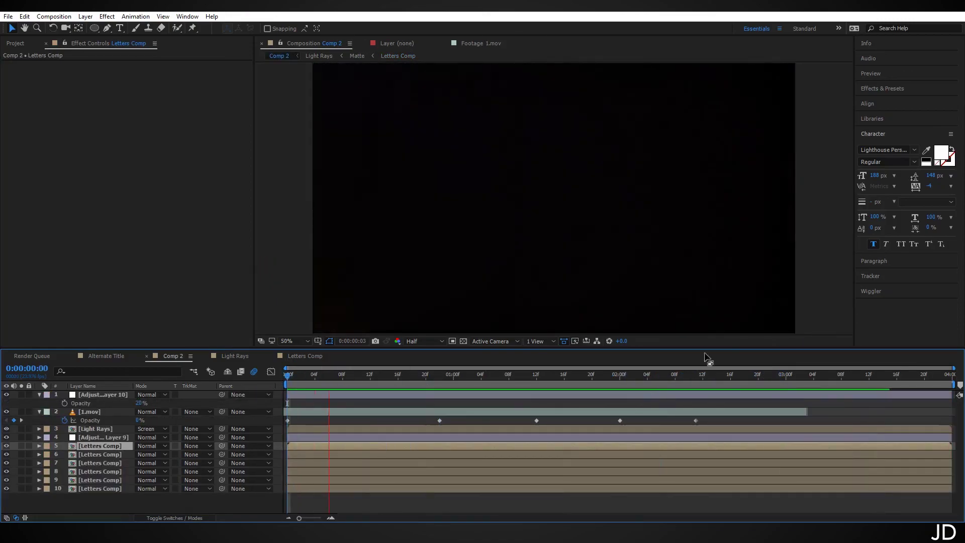